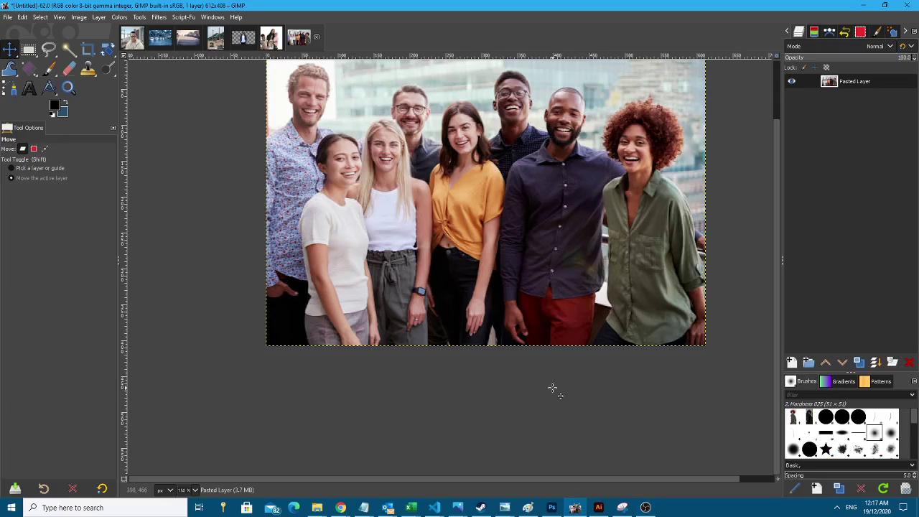
Start a Free Select outline below the photo and trace the woman in green's edge beside the navy shirt, up to her collar.
scroll(650, 300, "up", 2)
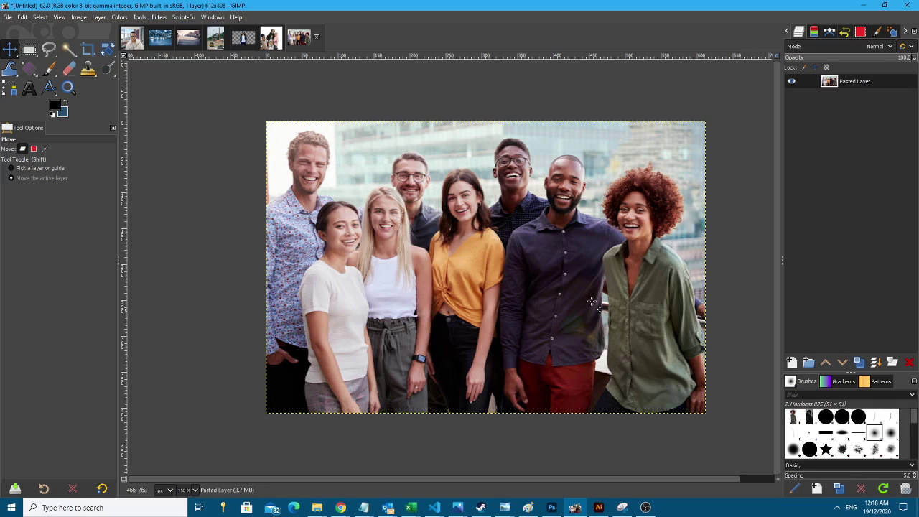
mouse_move(45, 60)
left_click(48, 50)
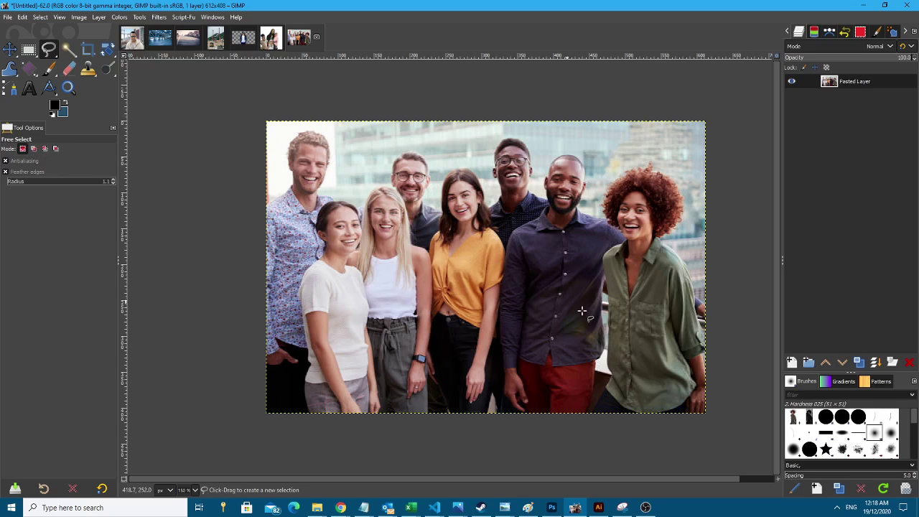
scroll(617, 396, "up", 2)
left_click(545, 451)
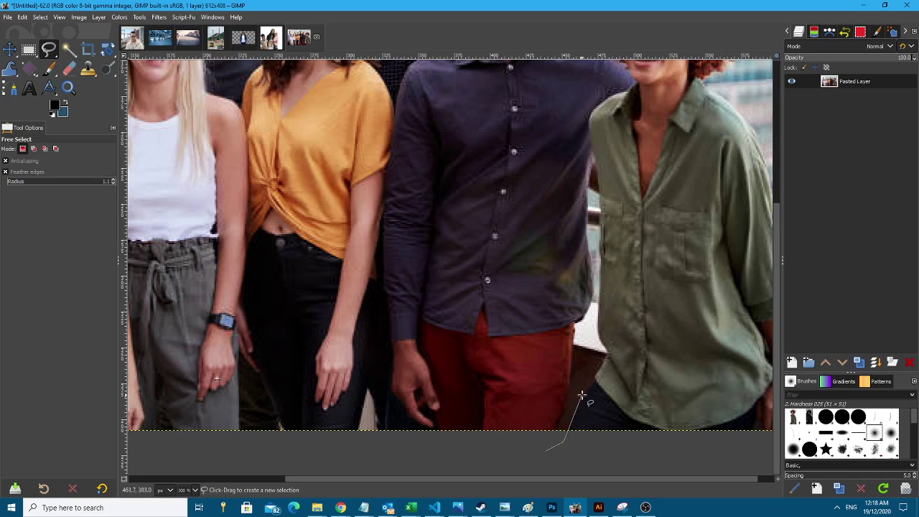
scroll(588, 394, "up", 3)
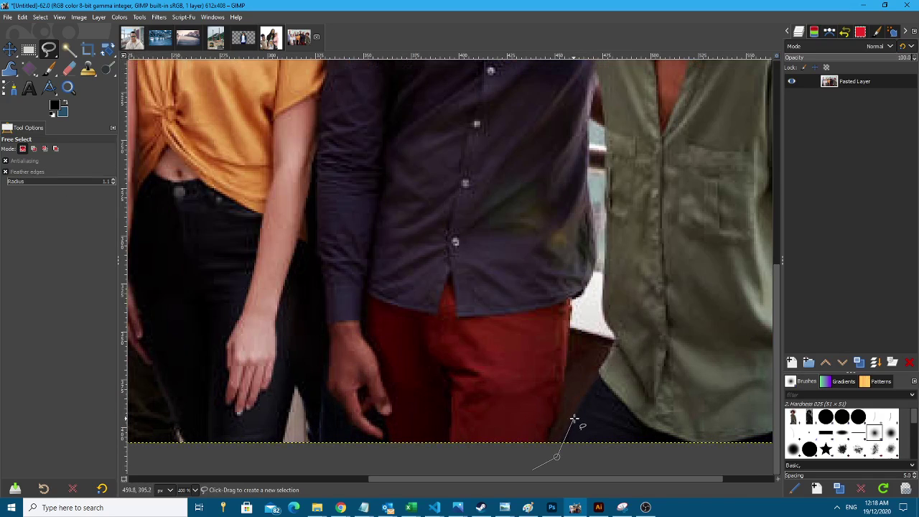
mouse_move(596, 372)
left_mouse_down()
mouse_move(617, 338)
mouse_move(605, 316)
mouse_move(605, 206)
mouse_move(599, 228)
mouse_move(609, 232)
mouse_move(608, 147)
left_mouse_up()
scroll(607, 147, "up", 5)
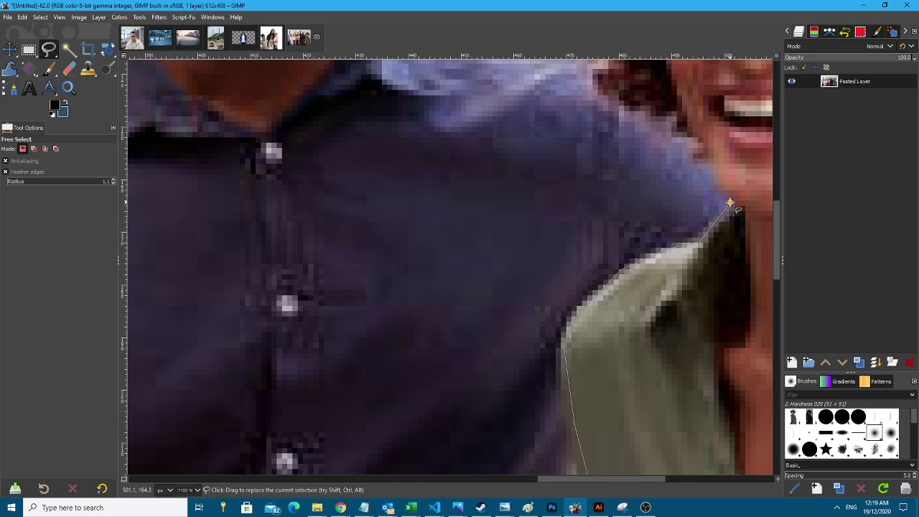
Continue the outline loosely around her curly hair, leaving a margin of background, and down to her other shoulder.
scroll(730, 203, "up", 4)
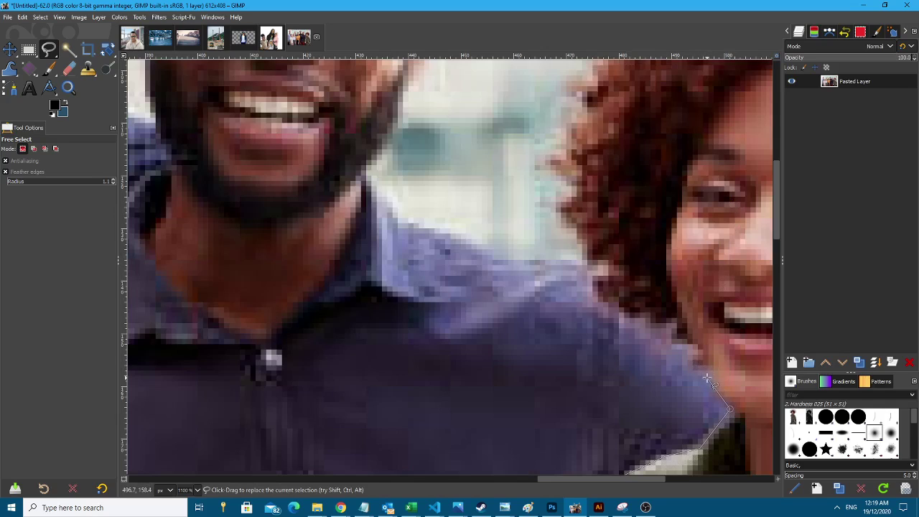
mouse_move(707, 379)
left_mouse_down()
mouse_move(652, 348)
mouse_move(582, 291)
mouse_move(446, 119)
left_mouse_up()
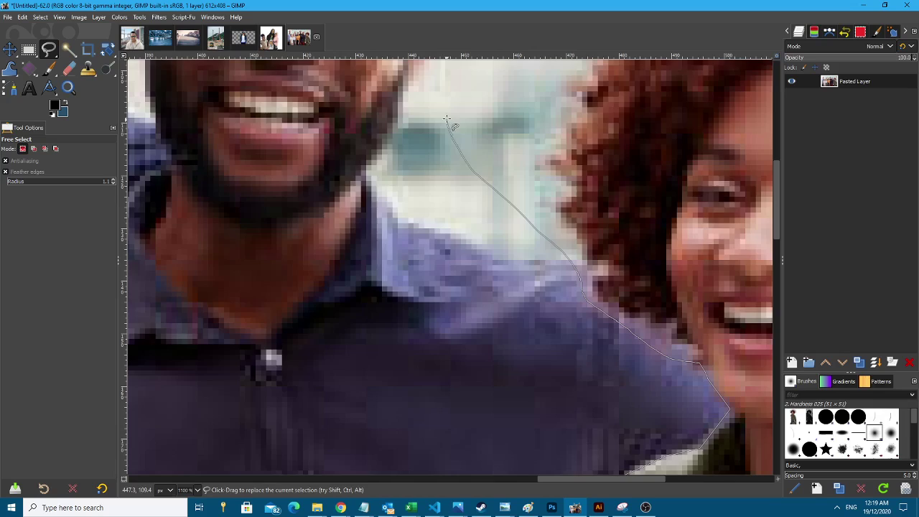
scroll(476, 180, "down", 3)
mouse_move(543, 71)
left_mouse_down()
mouse_move(609, 56)
mouse_move(583, 84)
mouse_move(689, 126)
mouse_move(677, 139)
mouse_move(712, 146)
mouse_move(731, 177)
mouse_move(740, 314)
mouse_move(724, 346)
mouse_move(660, 371)
mouse_move(723, 425)
left_mouse_up()
scroll(611, 76, "up", 2)
left_click(721, 422)
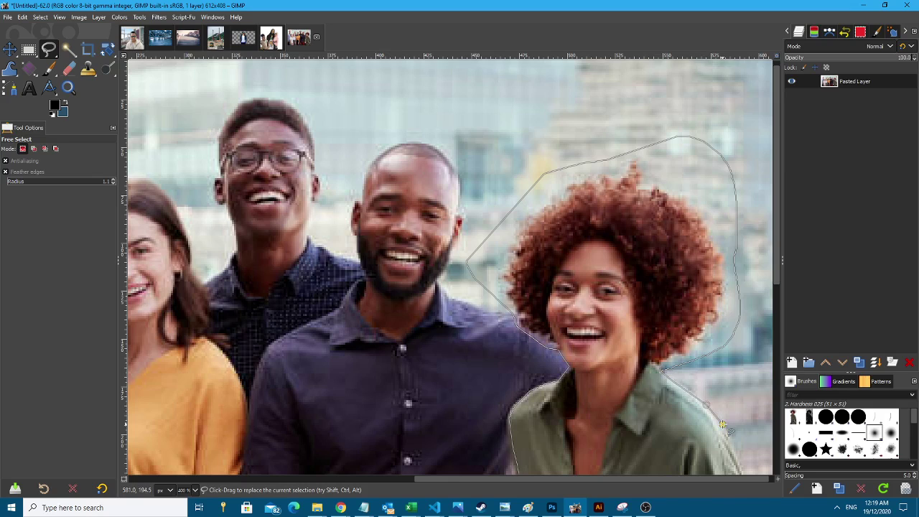
Trace the outer sleeve and arm of the woman in green, then close the outline below the photo to make the selection.
scroll(723, 422, "down", 2)
mouse_move(747, 271)
left_mouse_down()
mouse_move(759, 369)
mouse_move(748, 393)
mouse_move(774, 428)
left_mouse_up()
scroll(774, 428, "down", 2)
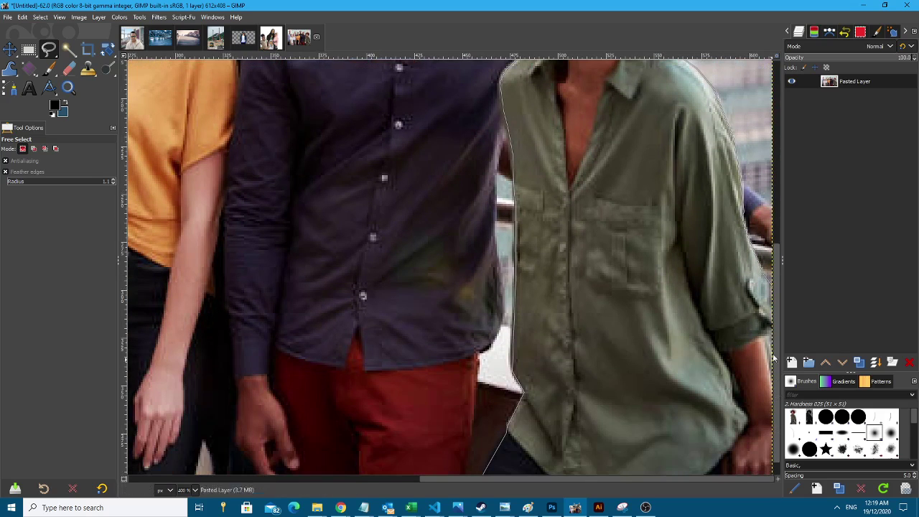
left_click_drag(777, 328, 769, 290)
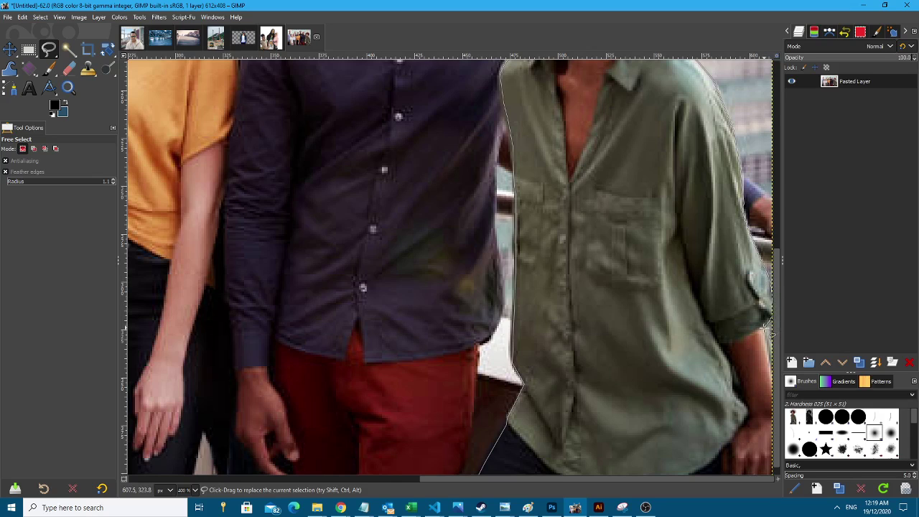
key("1")
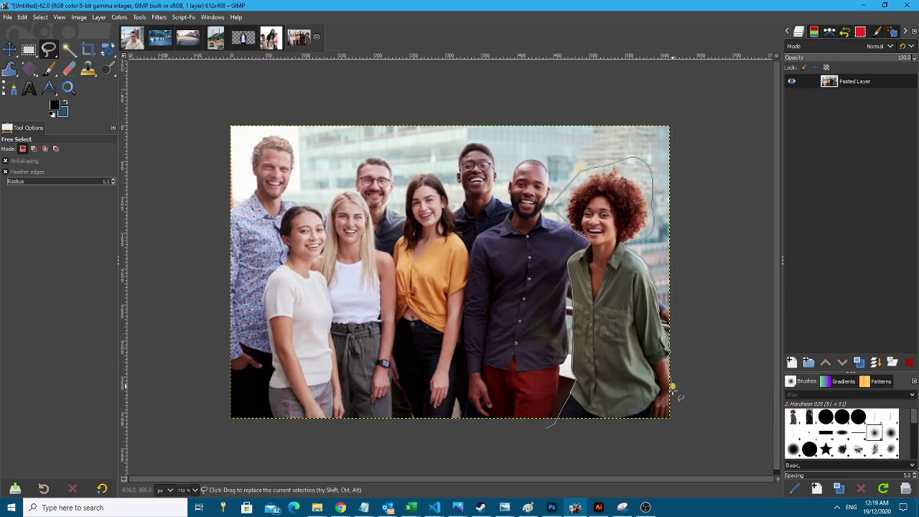
key("3")
left_click(666, 436)
mouse_move(616, 434)
left_mouse_down()
mouse_move(609, 415)
mouse_move(608, 429)
mouse_move(548, 447)
mouse_move(497, 441)
left_mouse_up()
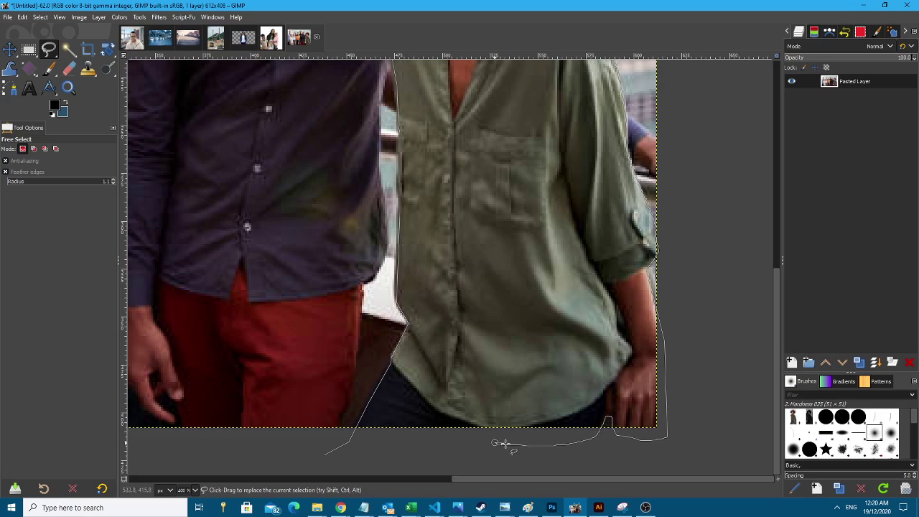
key("Return")
key("1")
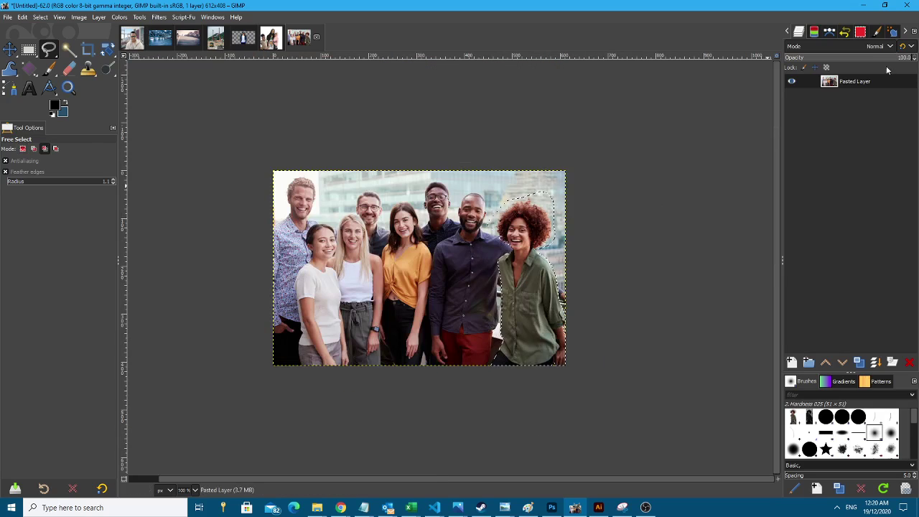
Cut the selected woman, delete the remaining group photo layer, and paste her back as the only layer.
key("ctrl+x")
right_click(851, 81)
left_click(785, 205)
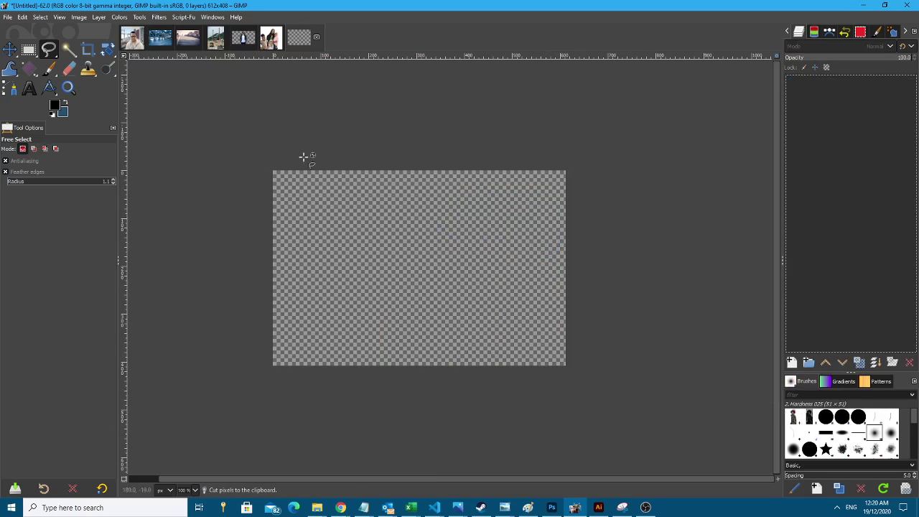
key("ctrl+v")
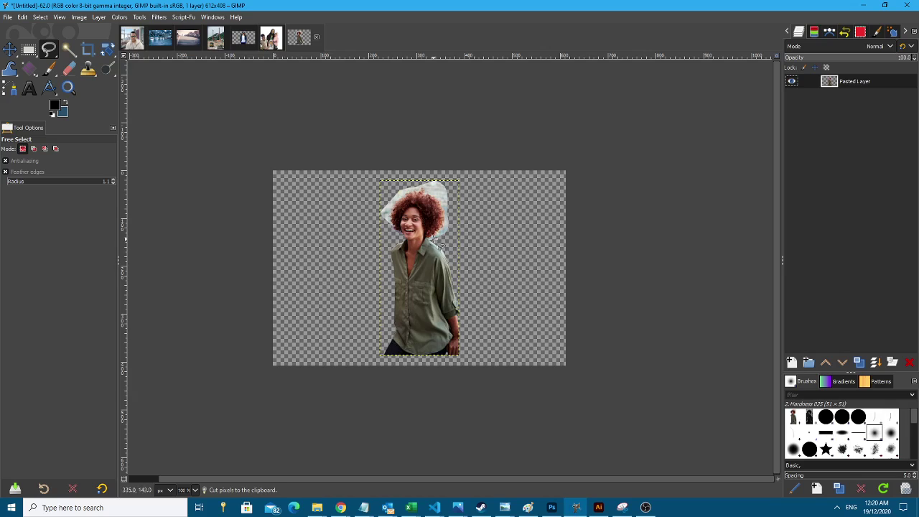
Select the pale background around her hair with Fuzzy Select, raising the threshold until it reaches the curls.
scroll(415, 215, "up", 3)
scroll(410, 194, "up", 1)
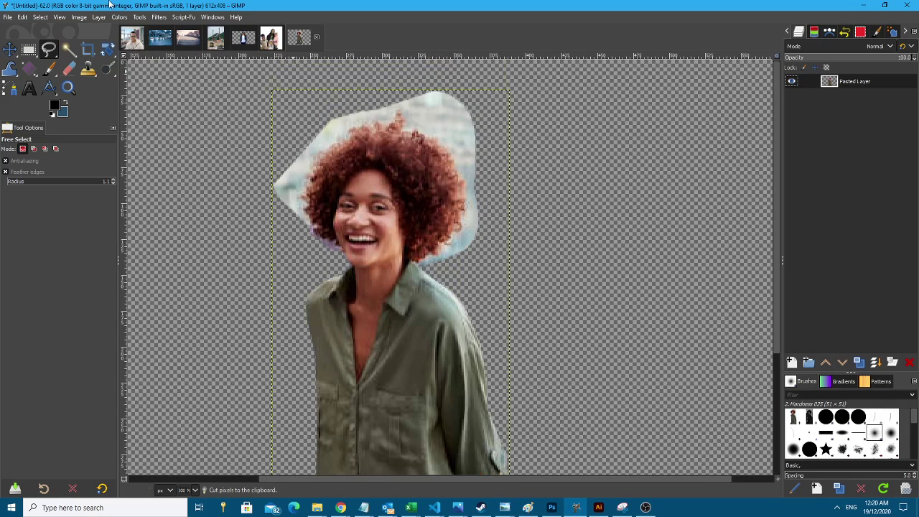
left_click(68, 49)
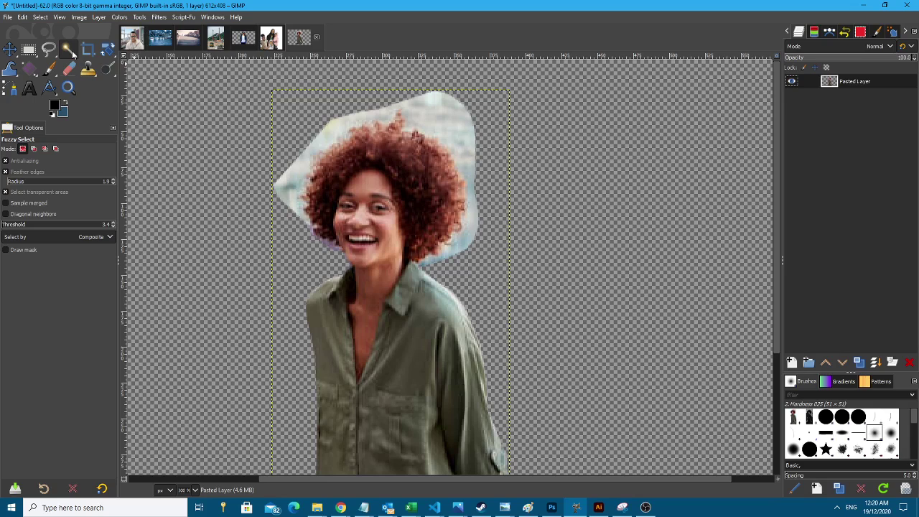
scroll(309, 216, "up", 2)
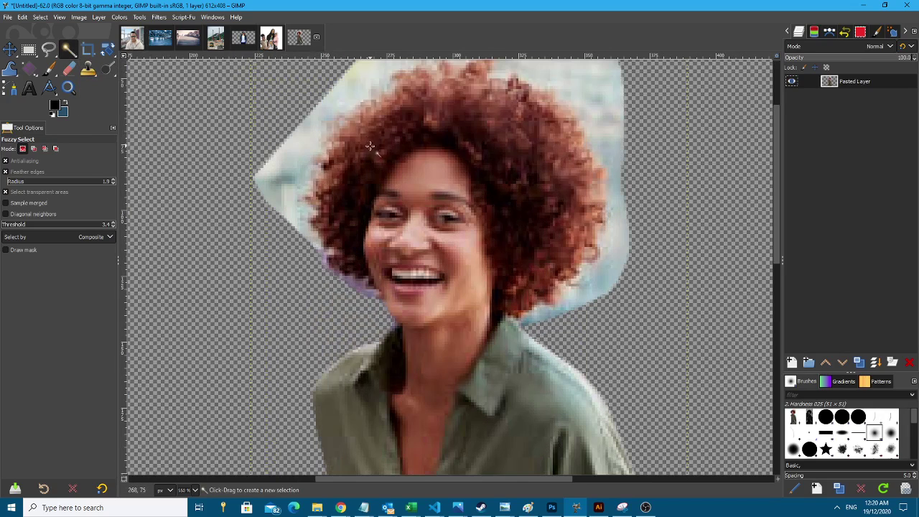
scroll(366, 150, "up", 3)
scroll(363, 174, "down", 1)
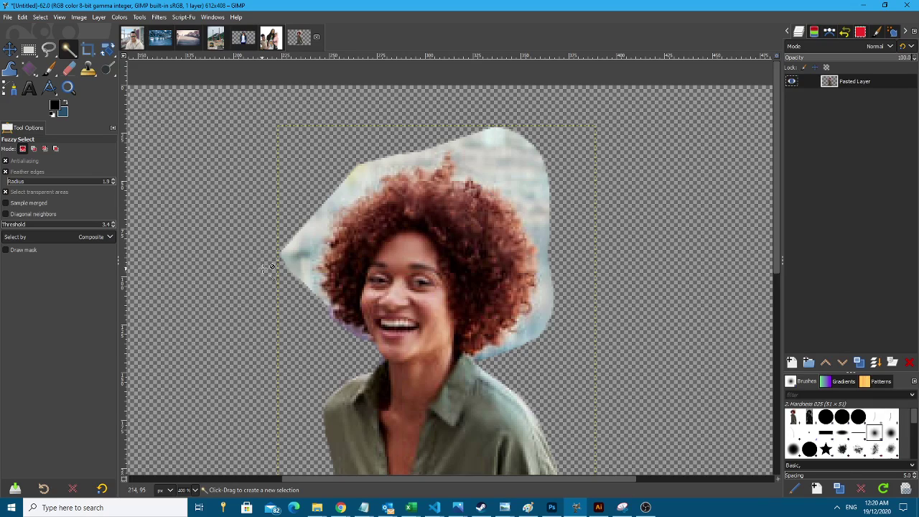
left_click(304, 243)
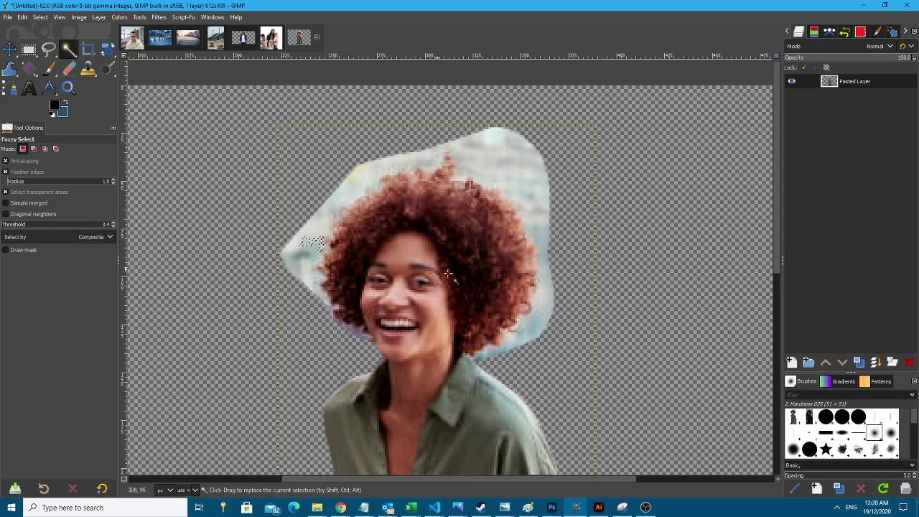
left_click_drag(304, 247, 309, 305)
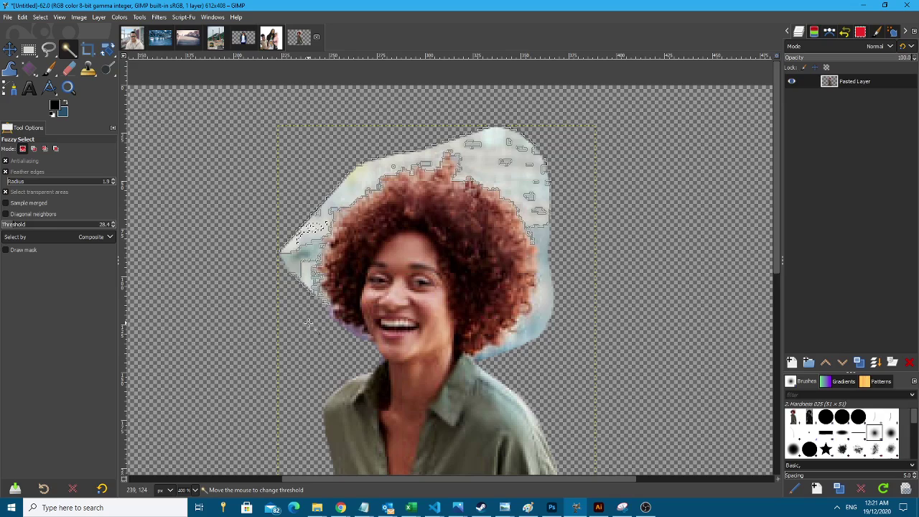
left_click_drag(307, 330, 304, 401)
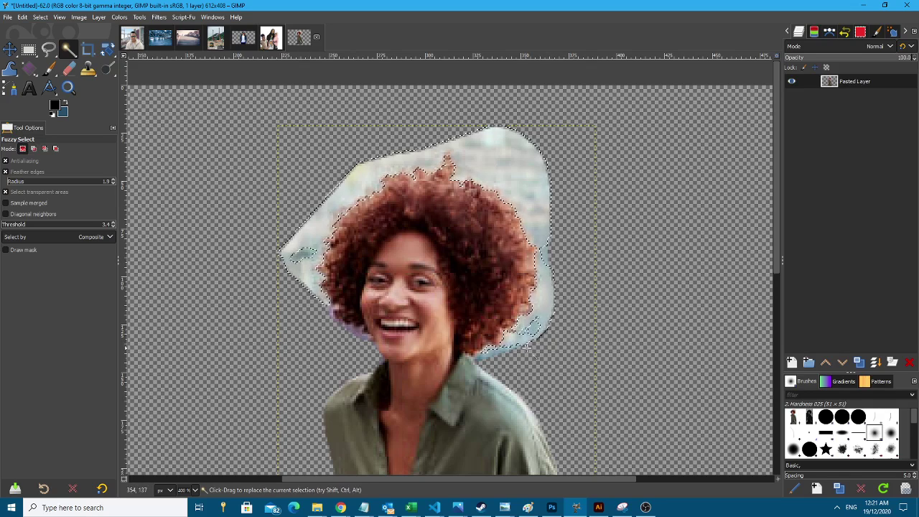
Add the unselected grey-green background patch at the pointed edge beside her hair to the selection.
scroll(327, 270, "up", 1)
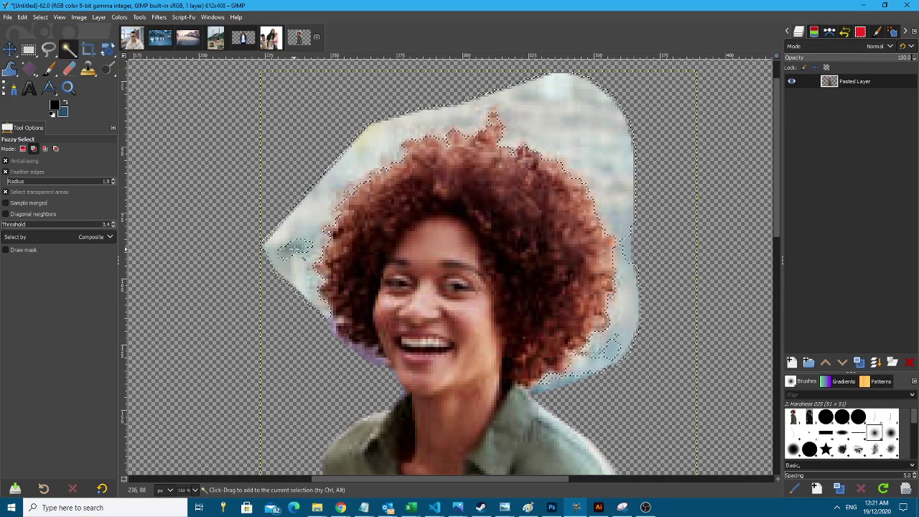
left_click_drag(293, 248, 293, 252)
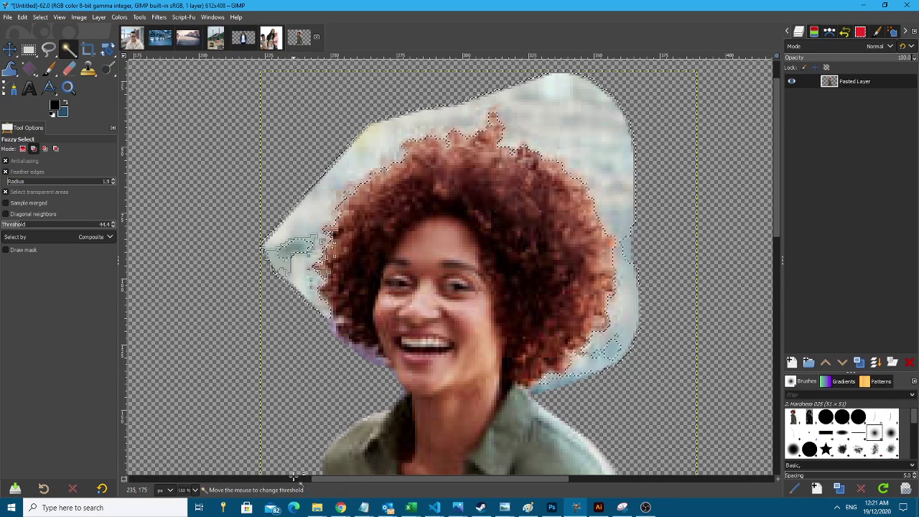
left_click_drag(293, 476, 293, 465)
key("Escape")
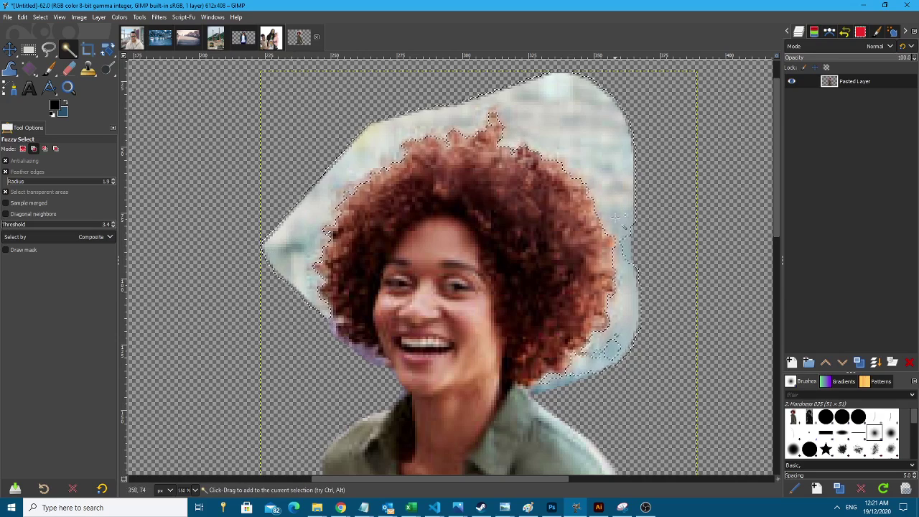
Add the remaining bluish background patches on the opposite side of her hair, down to the collar, to the selection.
left_click_drag(625, 244, 629, 268)
key("Escape")
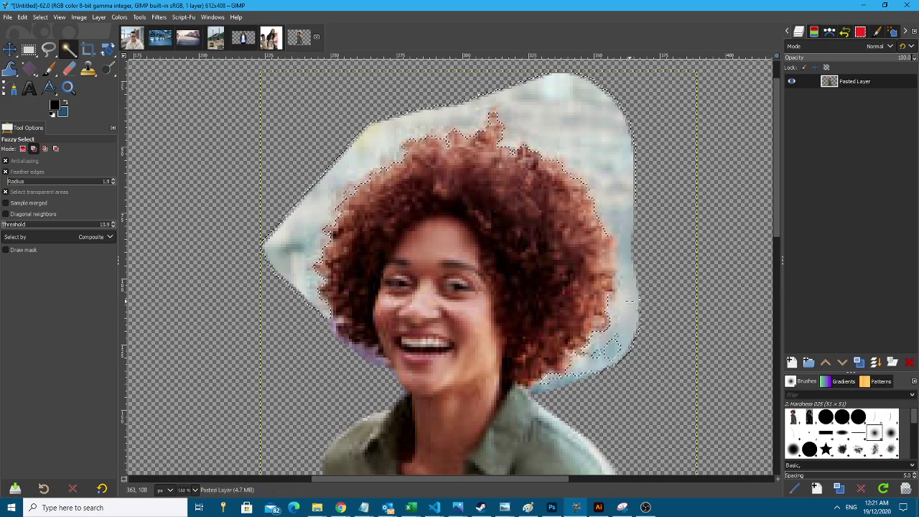
left_click_drag(611, 350, 611, 352)
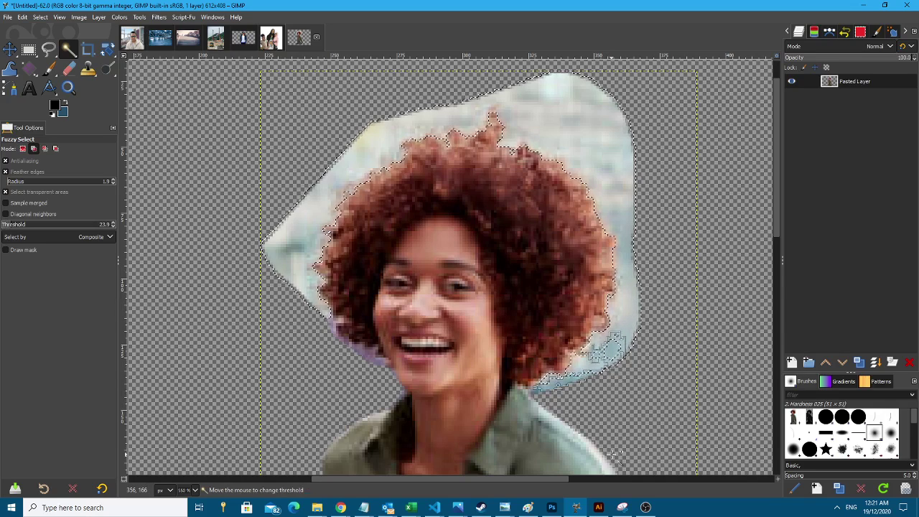
key("Escape")
left_click_drag(536, 391, 539, 396)
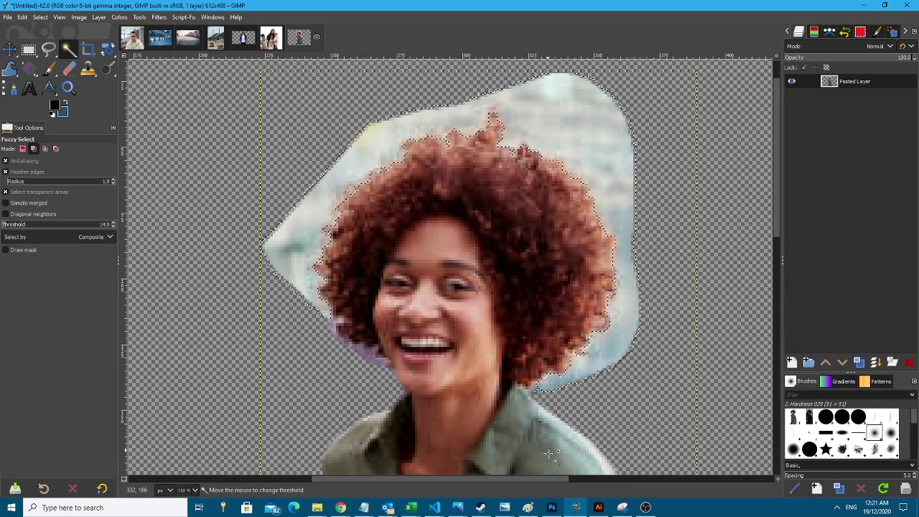
key("Escape")
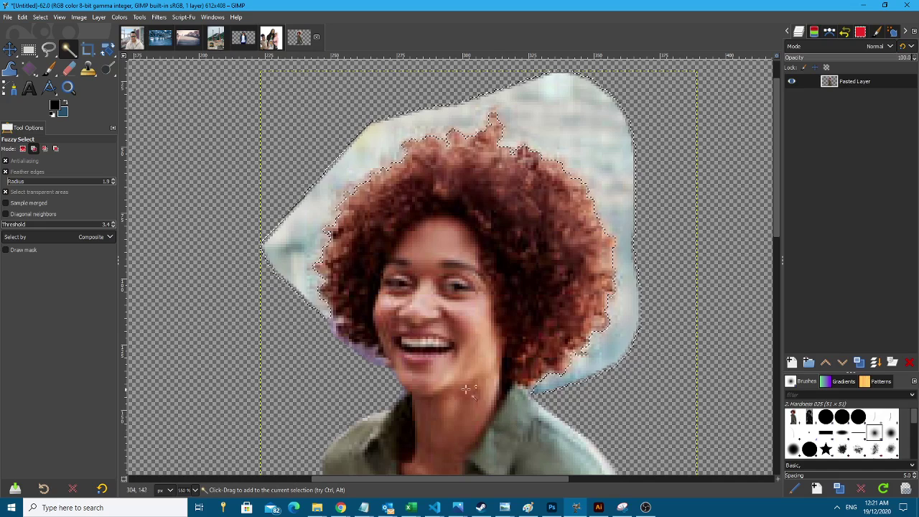
Add the purple background patches under her hair, from the cheek down to the jaw, to the selection with Fuzzy Select.
left_click_drag(381, 364, 371, 433)
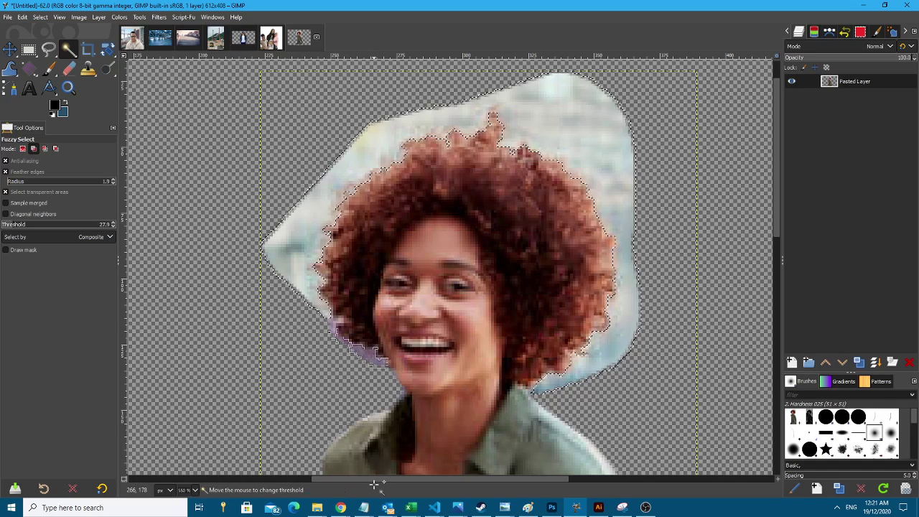
key("Escape")
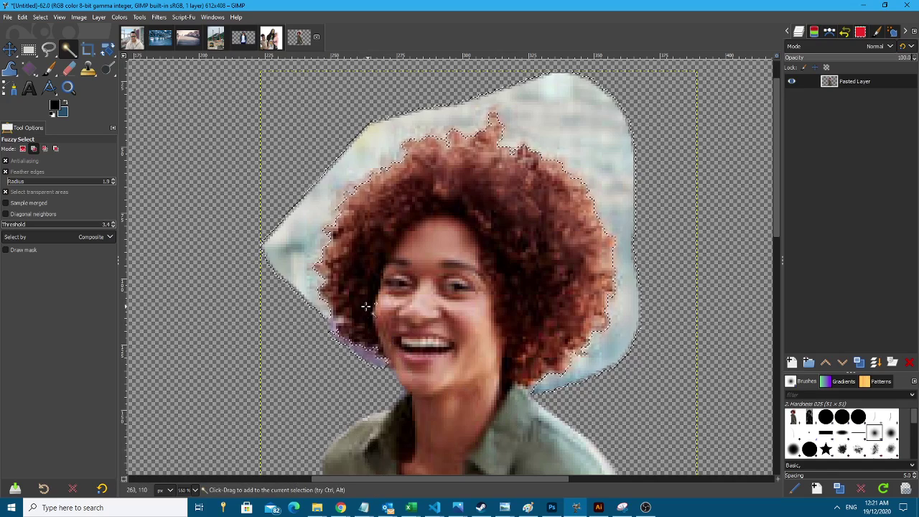
left_click_drag(338, 323, 351, 413)
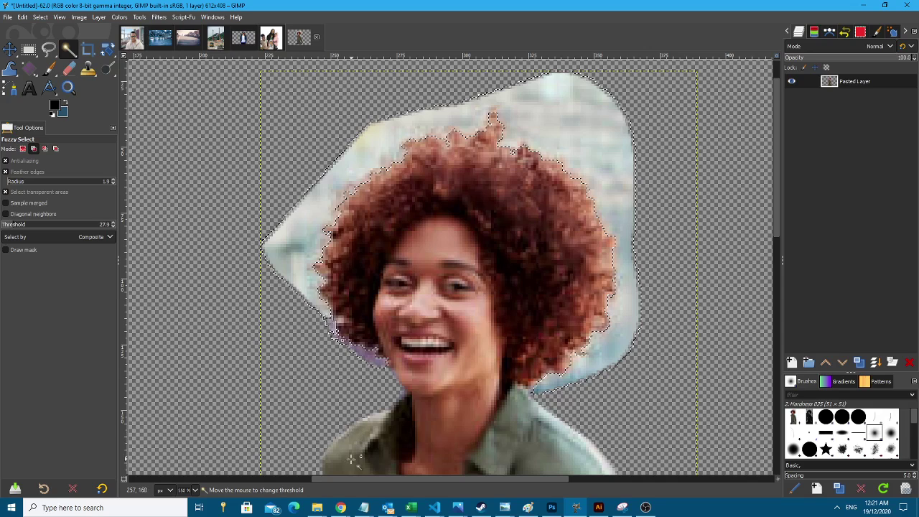
left_click_drag(350, 481, 318, 315)
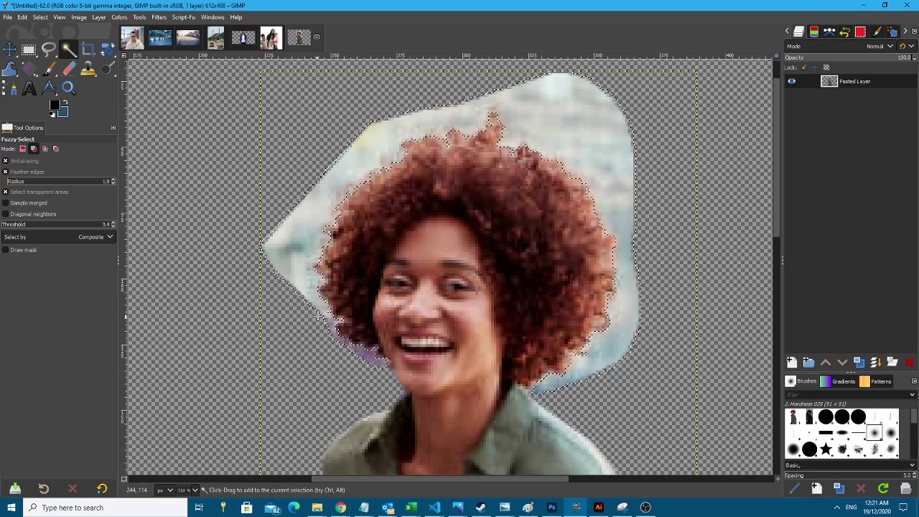
scroll(364, 353, "down", 2)
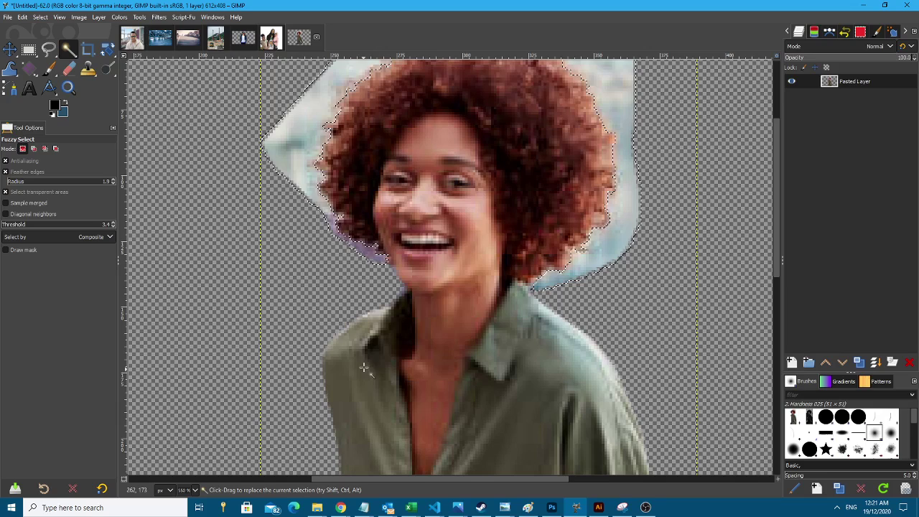
left_click_drag(363, 248, 365, 257)
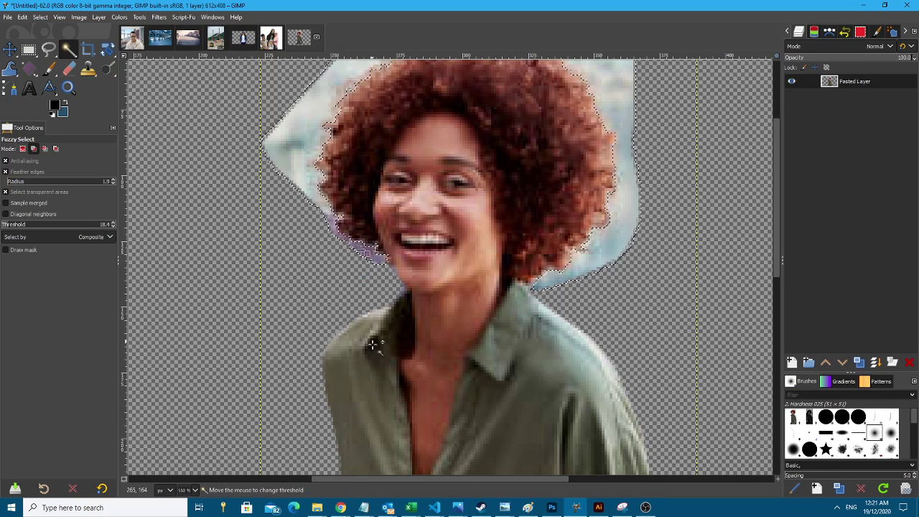
mouse_move(373, 346)
left_mouse_down()
mouse_move(388, 489)
mouse_move(364, 310)
mouse_move(372, 415)
mouse_move(366, 350)
left_mouse_up()
scroll(348, 259, "up", 3)
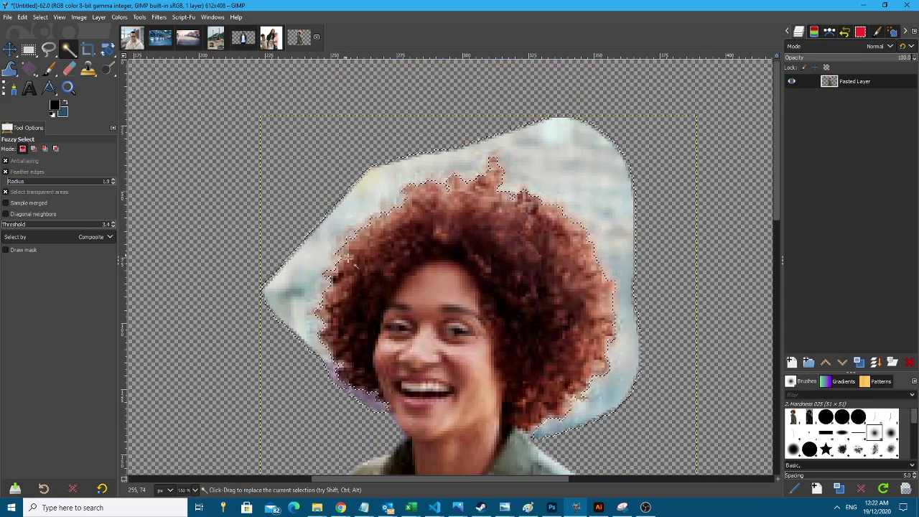
Delete the selected background around her hair and clear the selection.
key("Delete")
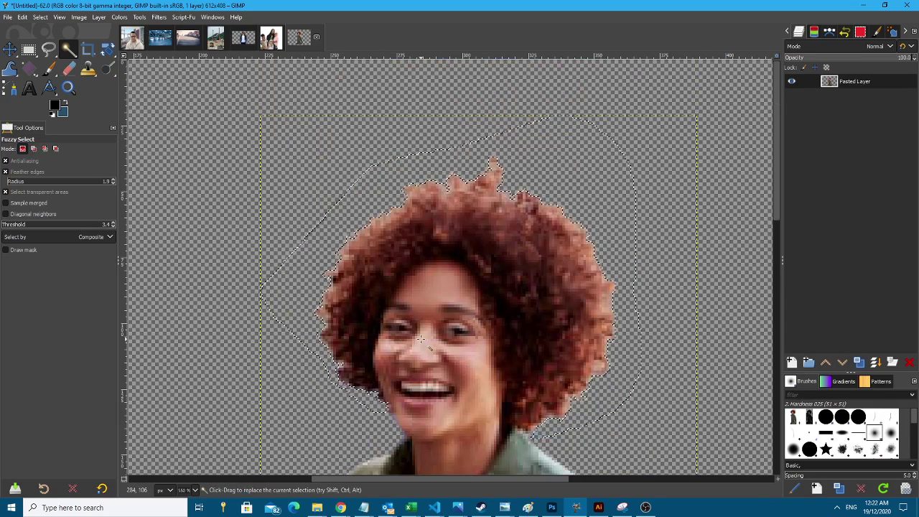
key("ctrl+shift+a")
scroll(459, 354, "down", 3)
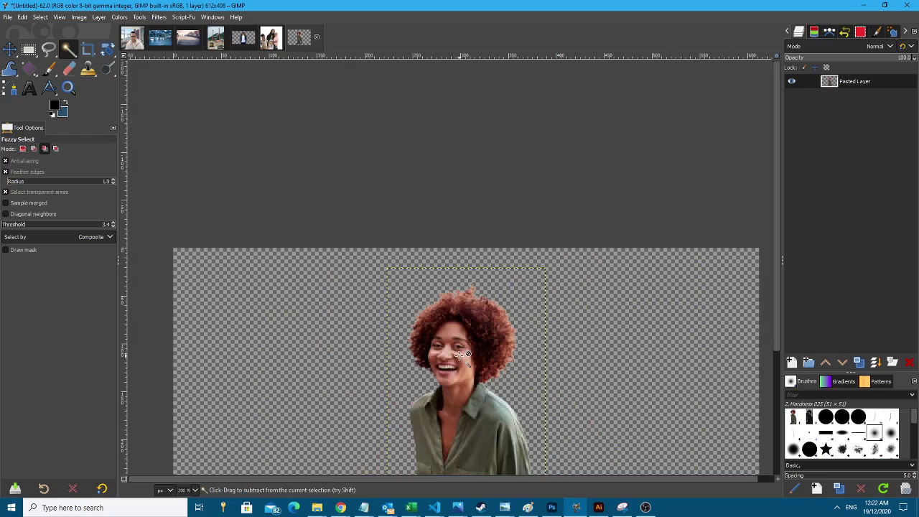
scroll(459, 354, "down", 2)
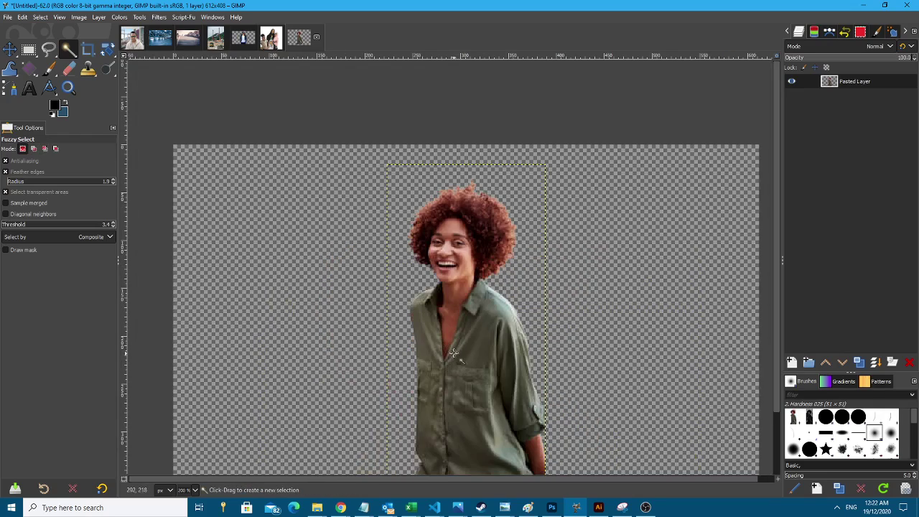
scroll(480, 363, "down", 2)
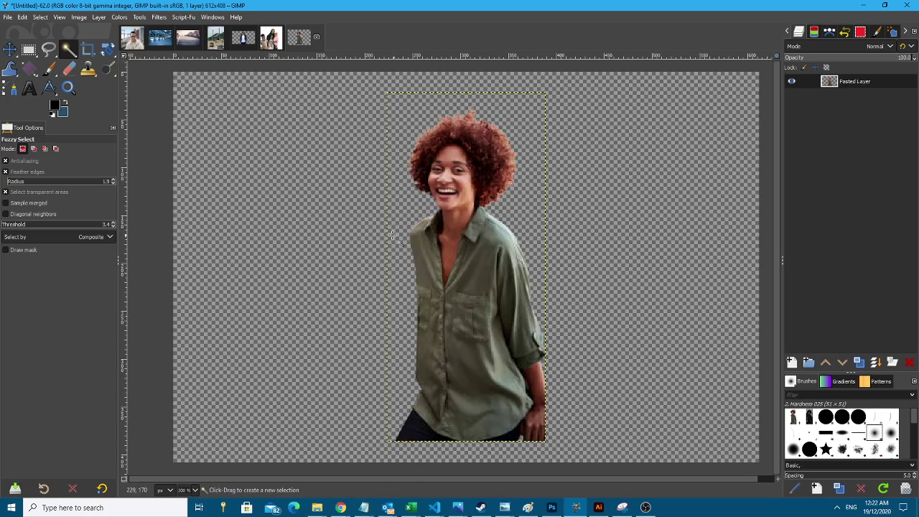
Switch to the Truck3.xcf image, paste the cut-out woman, and turn the floating selection into a new layer.
left_click(190, 39)
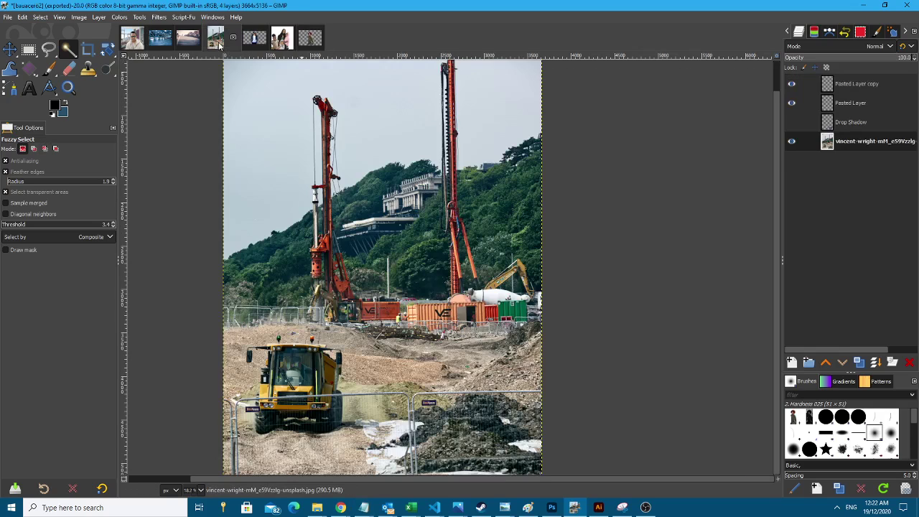
key("ctrl+v")
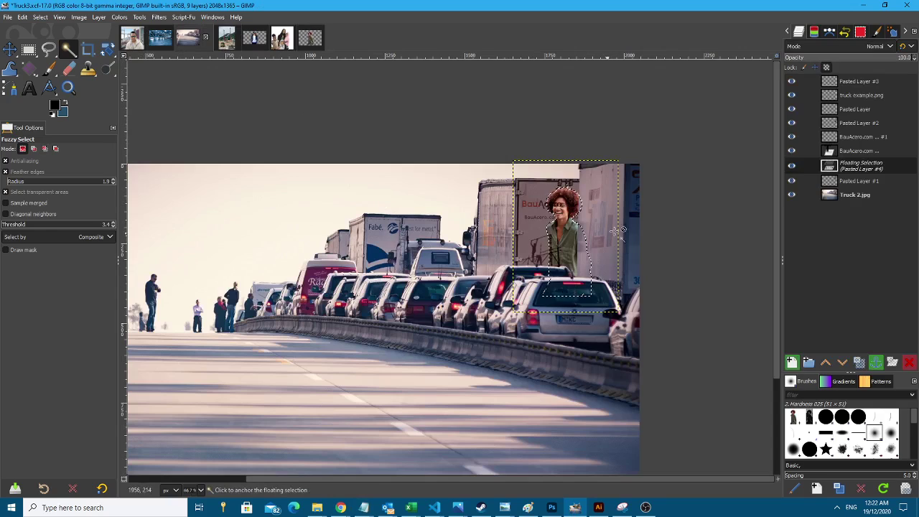
right_click(874, 167)
left_click(818, 234)
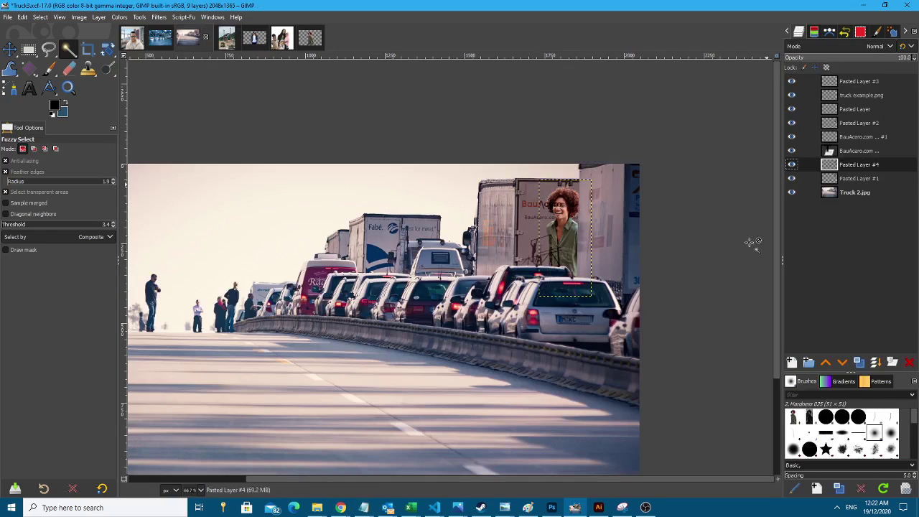
Move the pasted woman away from the trucks onto the road, in front of the standing pedestrians.
left_click(10, 49)
left_click_drag(566, 230, 169, 346)
scroll(383, 388, "up", 3)
scroll(368, 391, "down", 2)
scroll(169, 348, "up", 1)
scroll(413, 330, "left", 5)
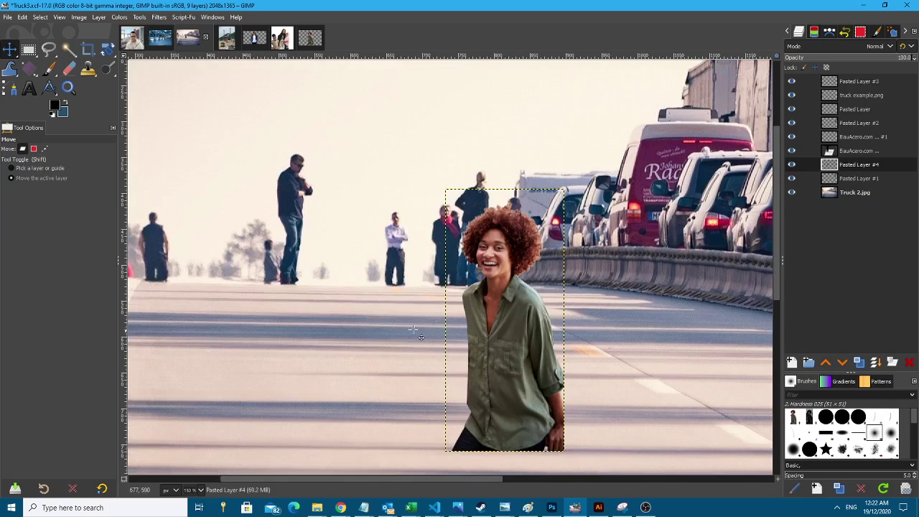
Try the woman at several spots along the road between the pedestrians and the concrete barrier.
left_click_drag(508, 349, 483, 351)
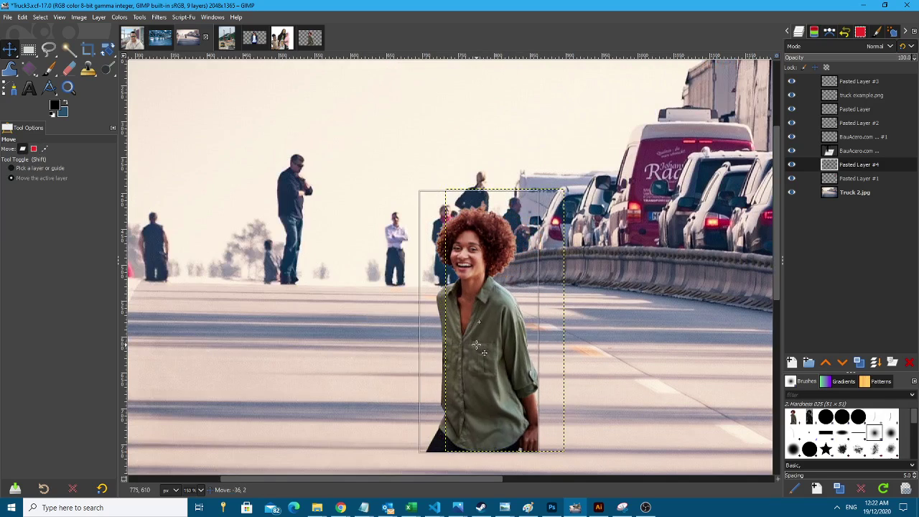
left_click_drag(489, 272, 392, 278)
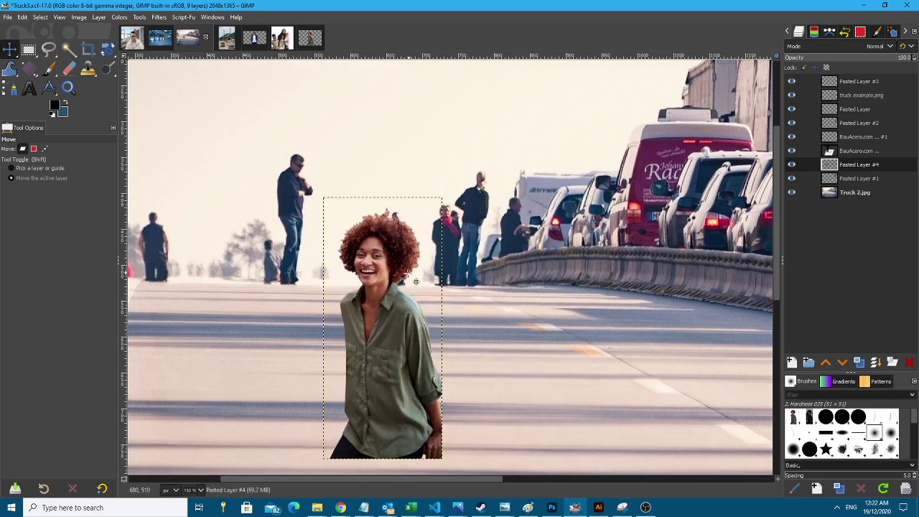
left_click_drag(384, 301, 549, 342)
scroll(554, 358, "down", 2)
scroll(553, 357, "right", 3)
key("shift")
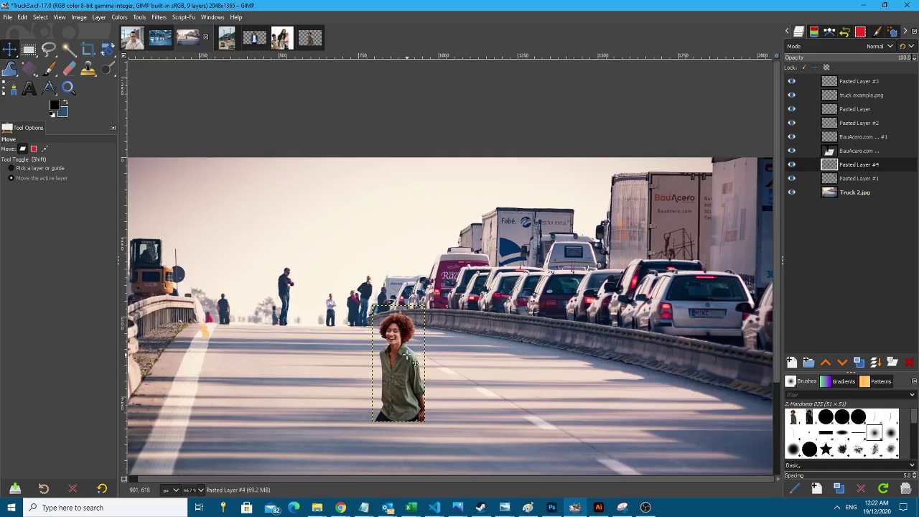
left_click_drag(411, 358, 432, 351)
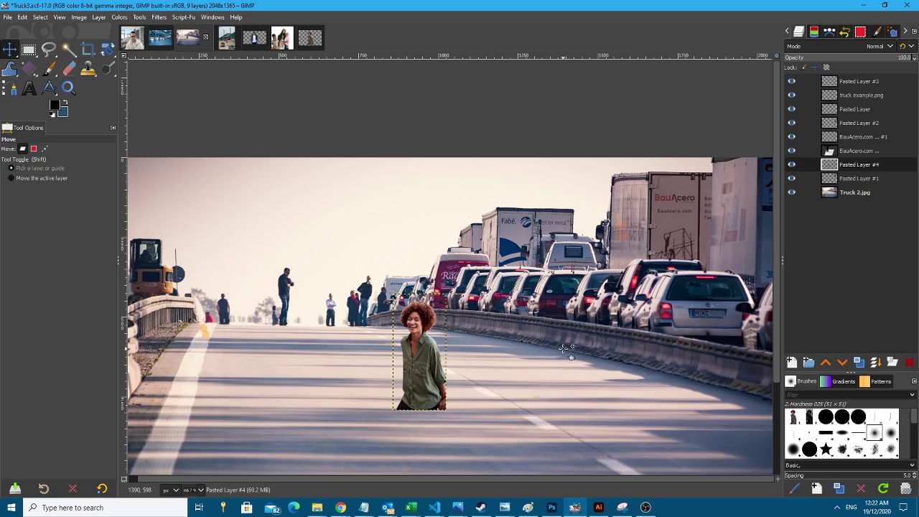
Move the woman in front of the silver car and raise her layer to the top of the layer stack.
scroll(779, 353, "up", 1)
scroll(747, 363, "down", 1)
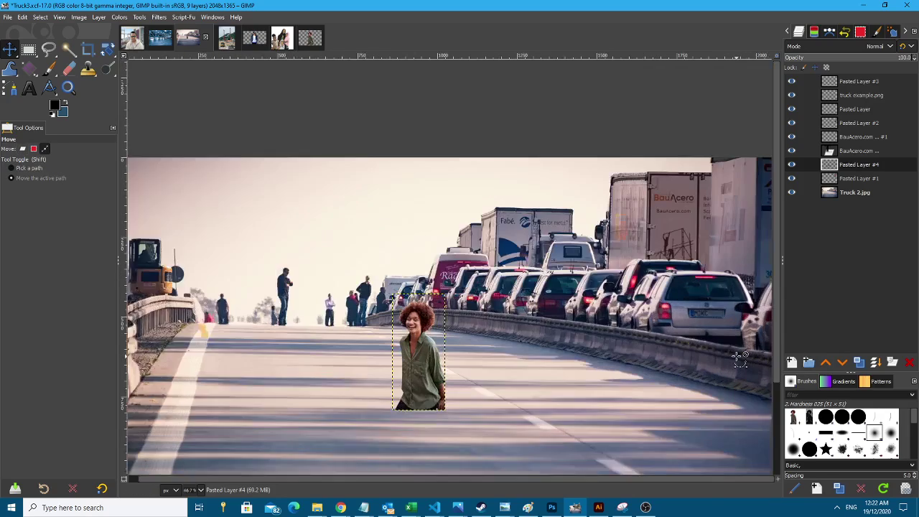
scroll(740, 359, "up", 1)
scroll(739, 360, "up", 1)
scroll(725, 348, "down", 1)
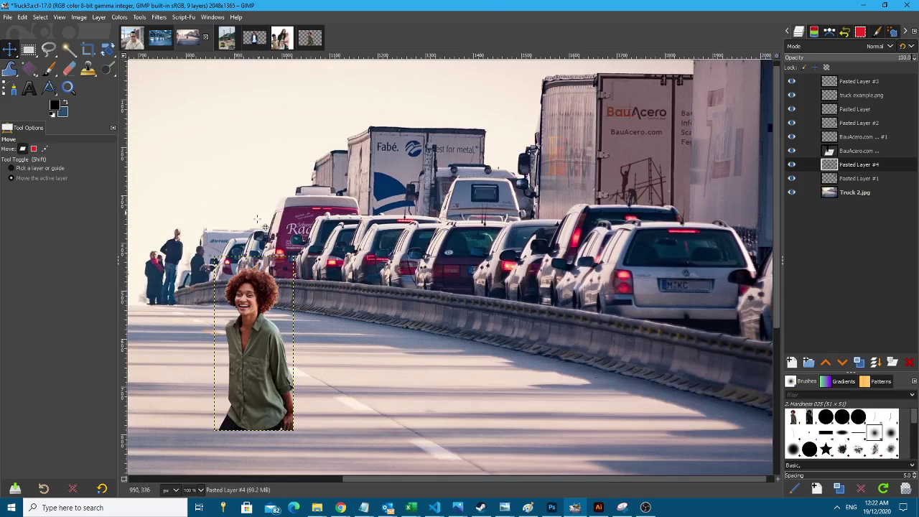
left_click_drag(262, 309, 678, 310)
left_click_drag(862, 164, 854, 80)
scroll(713, 259, "up", 2)
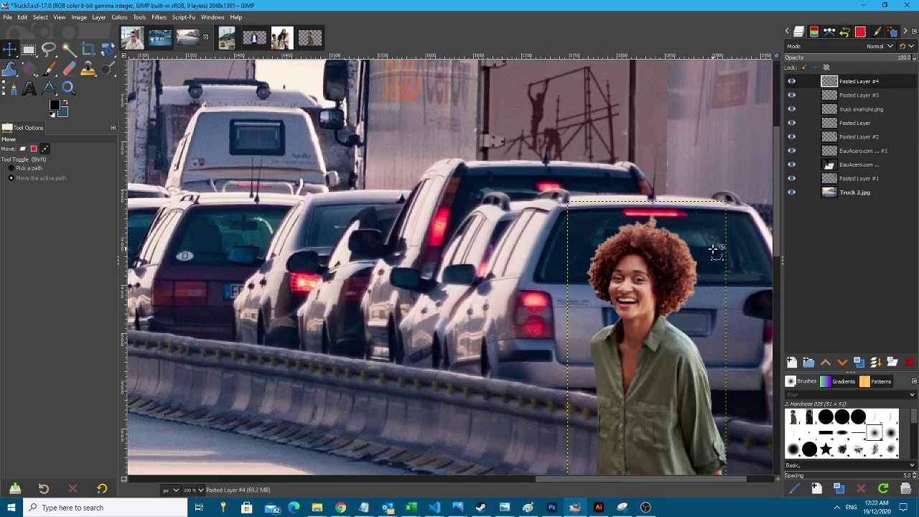
key("shift")
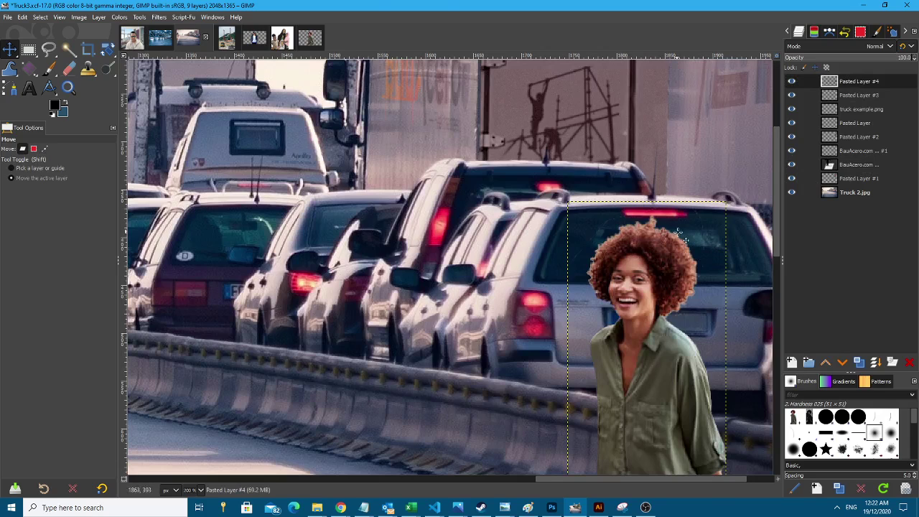
Move the woman back onto the road, placing her near the dashed lane line below the start of the concrete barrier.
left_click_drag(691, 270, 315, 357)
scroll(316, 359, "down", 2)
scroll(315, 377, "left", 2)
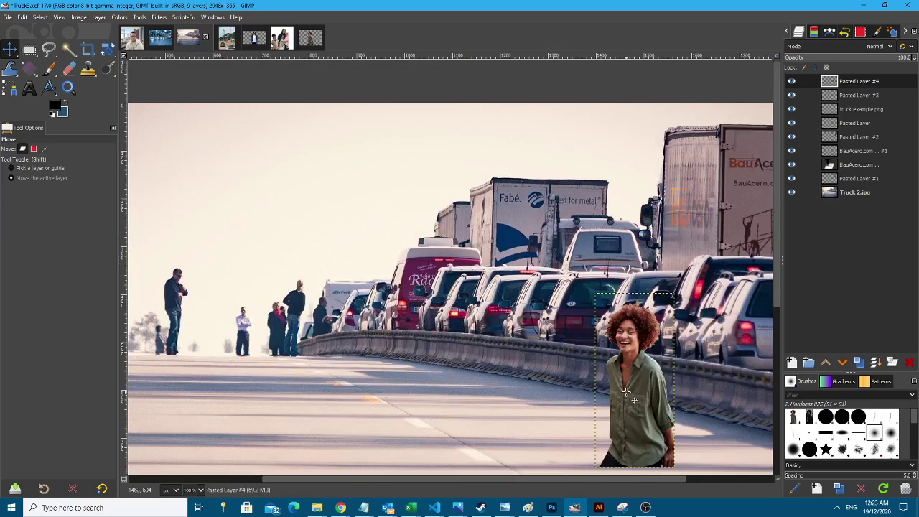
left_click_drag(626, 392, 350, 377)
scroll(351, 377, "left", 3)
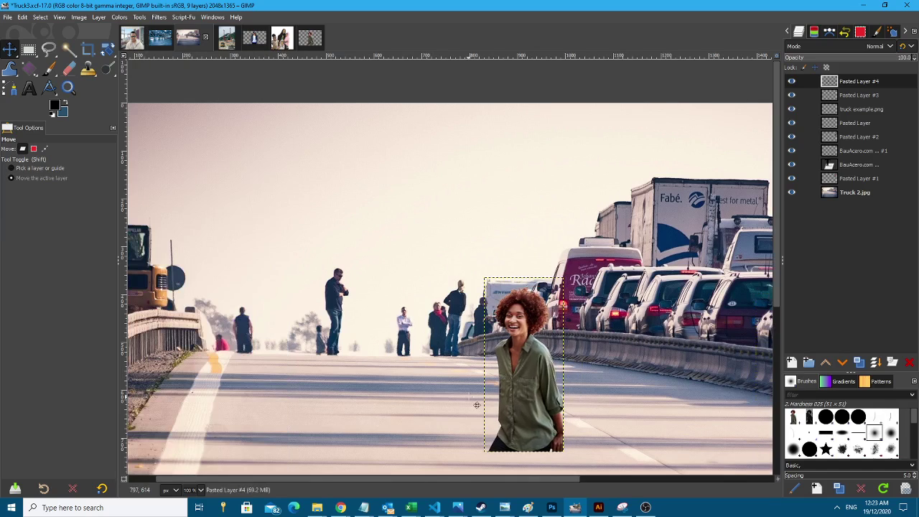
left_click_drag(505, 395, 516, 467)
scroll(516, 467, "up", 3)
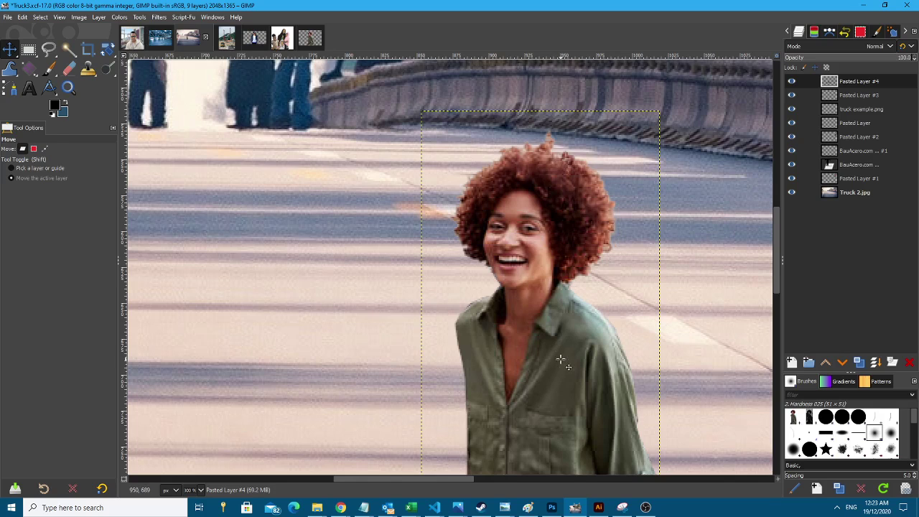
scroll(560, 359, "down", 1)
scroll(558, 338, "down", 1)
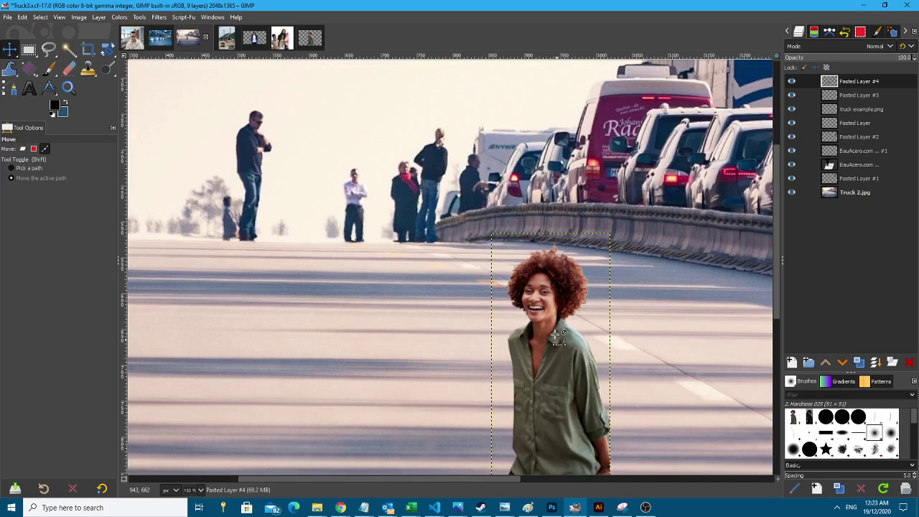
key("m")
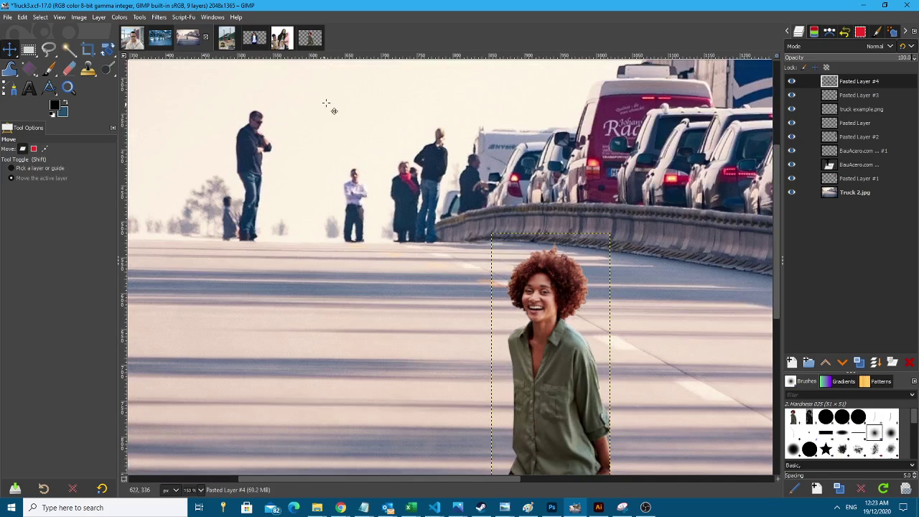
Return to the cut-out image and undo the cutting edits back to the full group photo.
left_click(310, 40)
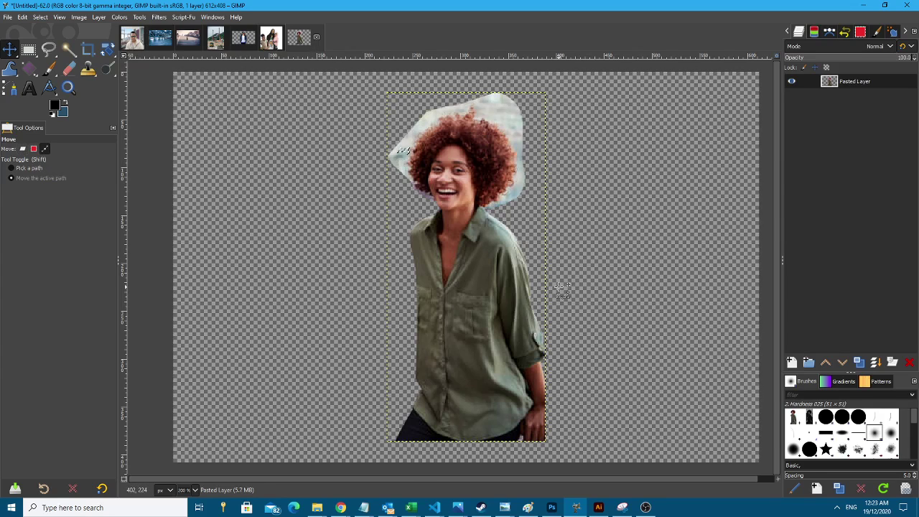
key("ctrl+z")
left_click_drag(657, 479, 673, 482)
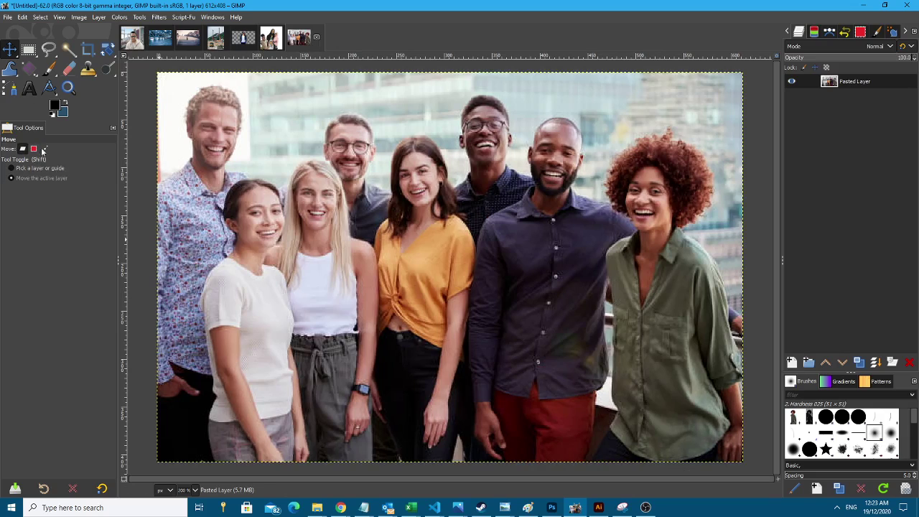
Start a new path below the photo at the curly-haired woman's trousers and trace up her shirt's hem beside the white gap.
left_click(6, 88)
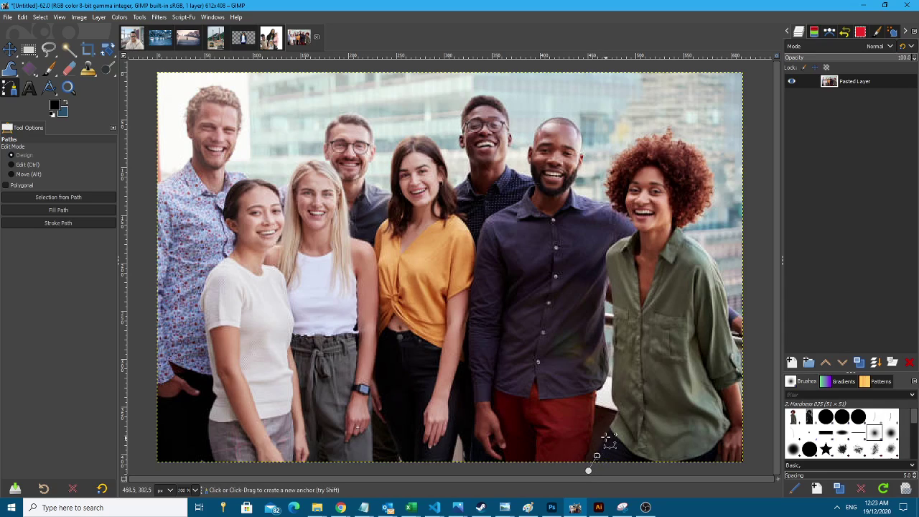
left_click(607, 435)
scroll(619, 409, "up", 5)
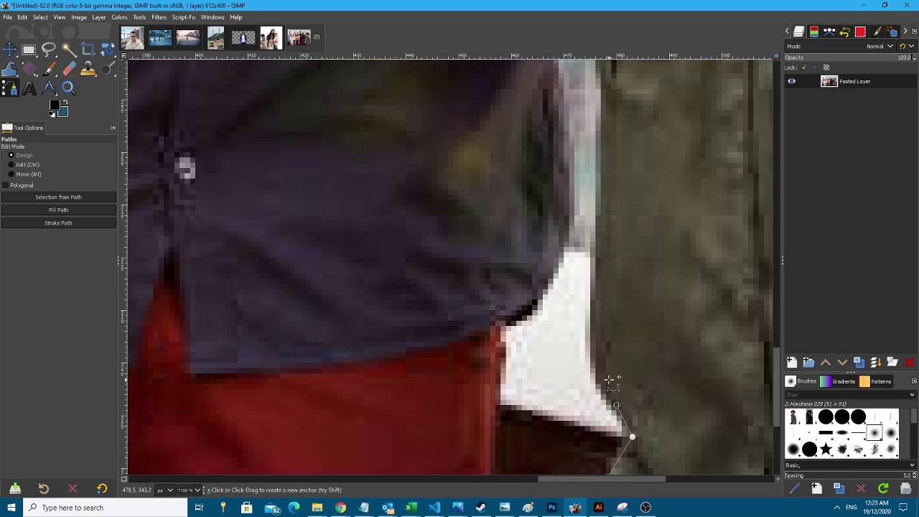
scroll(609, 380, "down", 3)
left_click(593, 263)
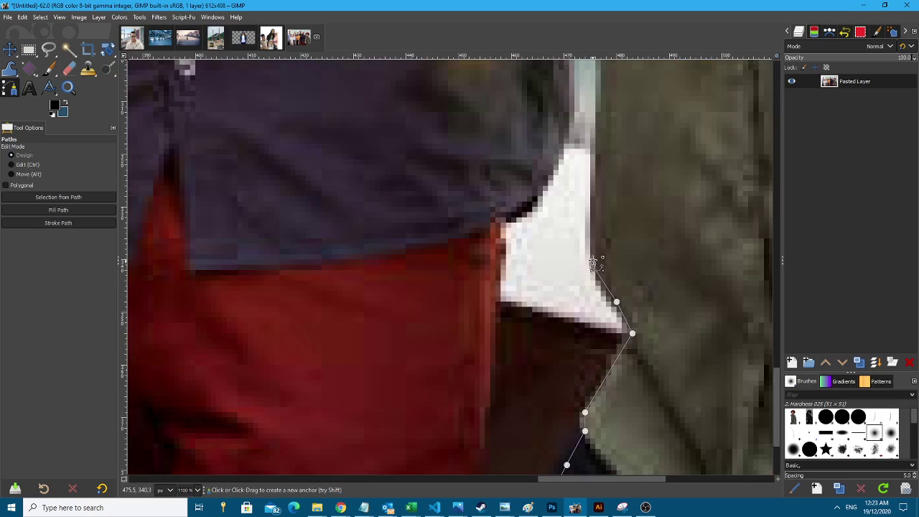
left_click_drag(593, 262, 593, 241)
left_click_drag(595, 201, 594, 189)
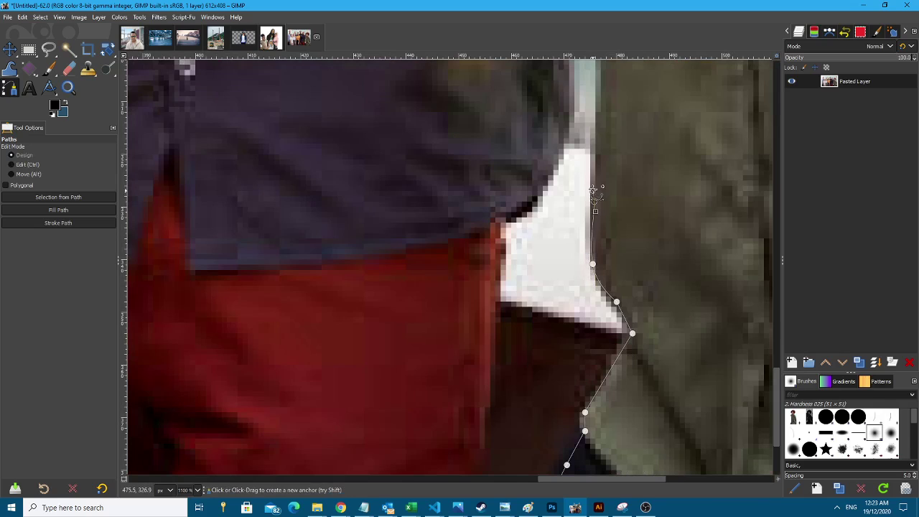
Continue the path up the green shirt's edge beside the man and curve it over her shoulder towards the collar.
scroll(609, 188, "down", 3)
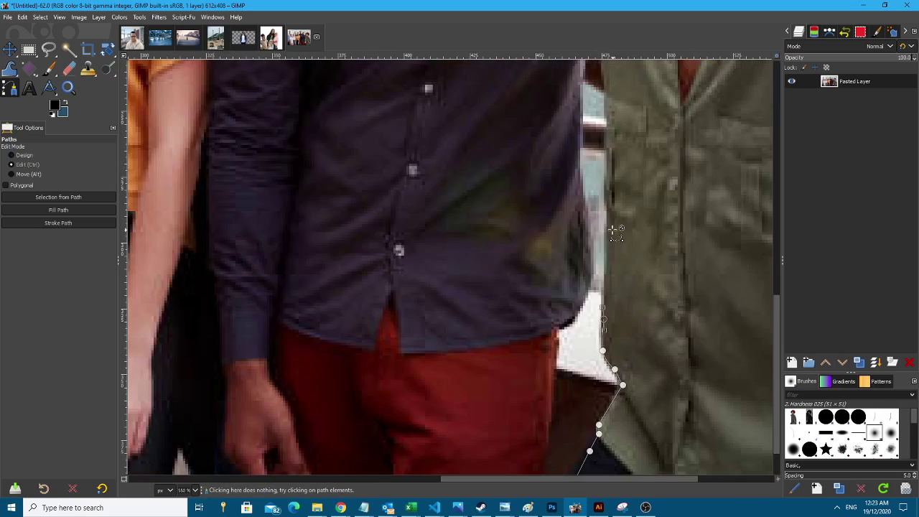
left_click(609, 218)
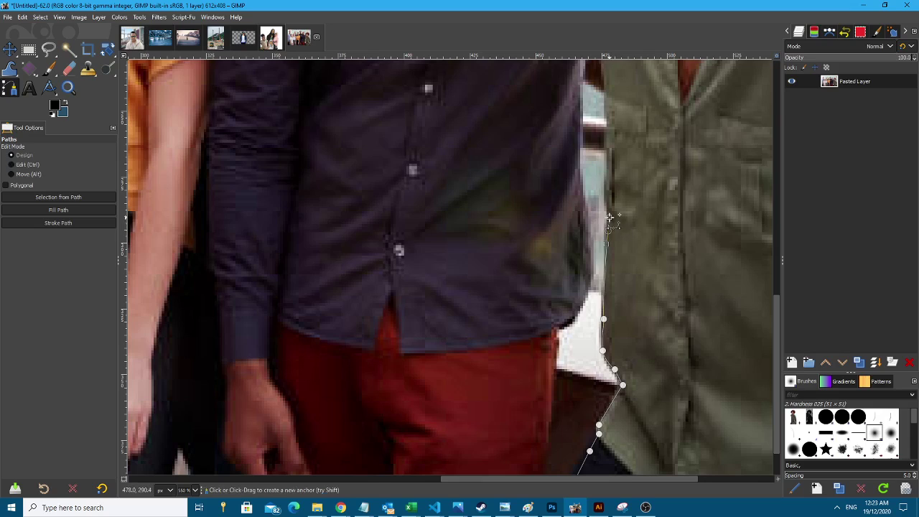
left_click(608, 170)
scroll(609, 172, "up", 3)
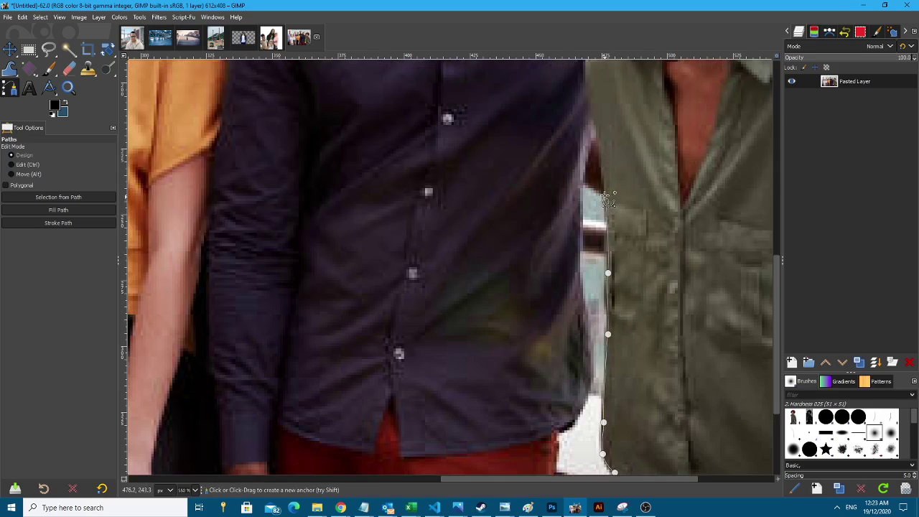
left_click(601, 133)
scroll(600, 198, "up", 9)
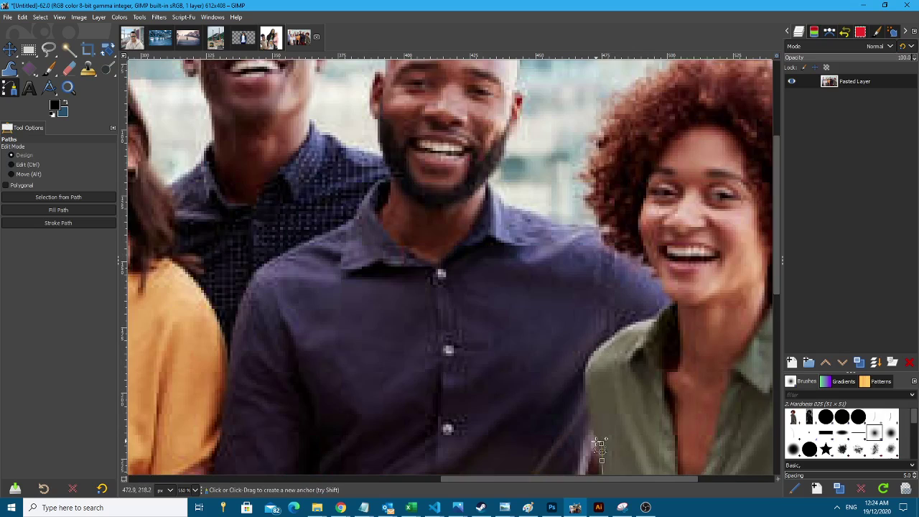
left_click(592, 421)
mouse_move(605, 342)
left_mouse_down()
mouse_move(614, 339)
mouse_move(593, 361)
mouse_move(595, 351)
left_mouse_up()
left_click_drag(633, 326, 645, 321)
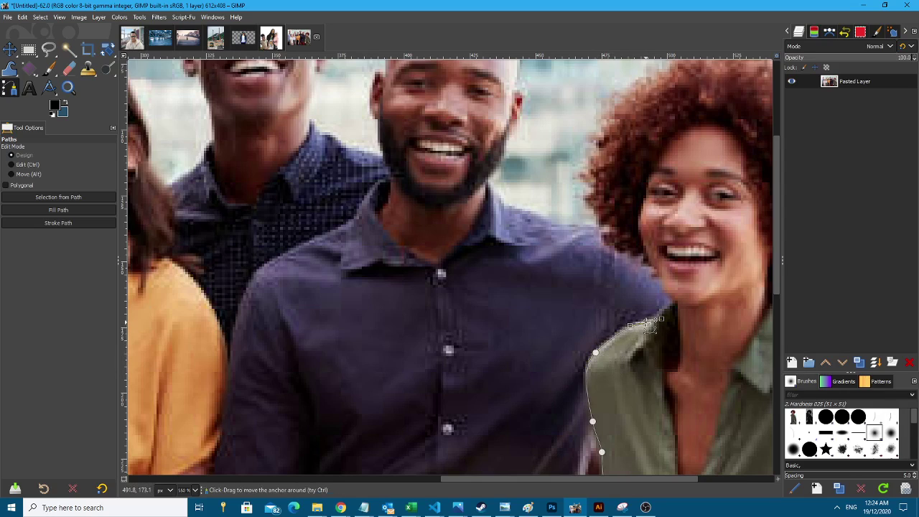
Place closely spaced anchors from the collar around the man's arm behind her neck and up along her jaw to the hair.
left_click(654, 320)
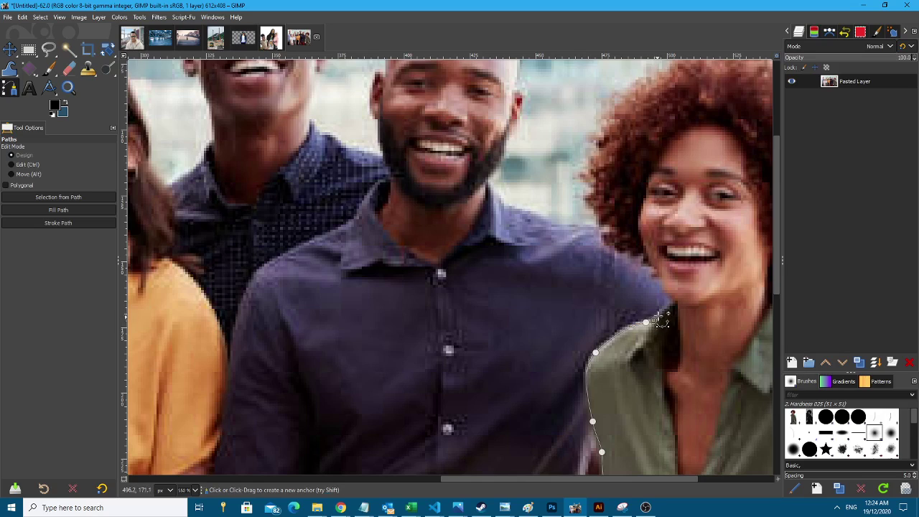
left_click(658, 311)
left_click(659, 311)
left_click(664, 287)
left_click(660, 278)
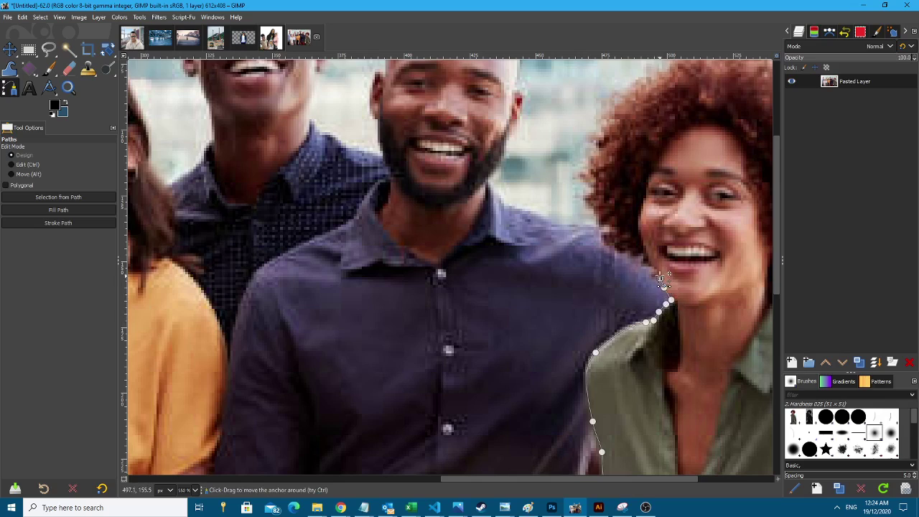
left_click(660, 277)
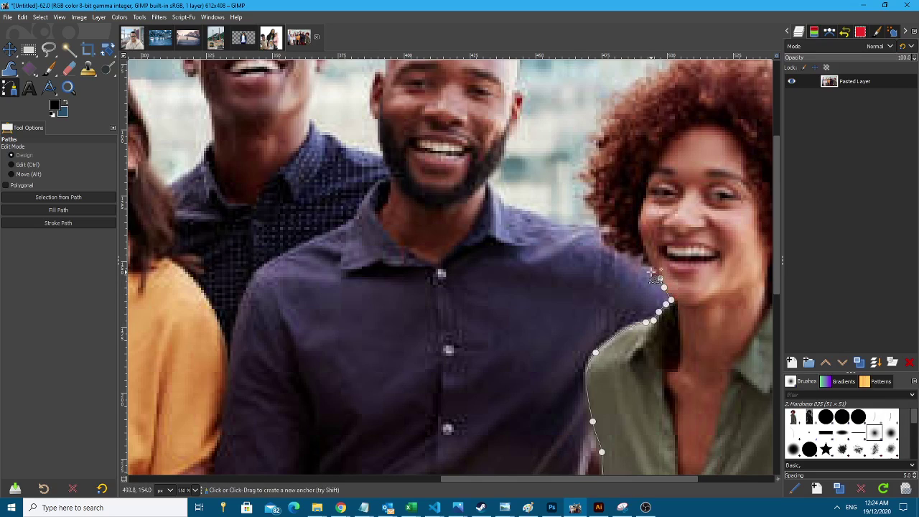
left_click(652, 270)
left_click(647, 265)
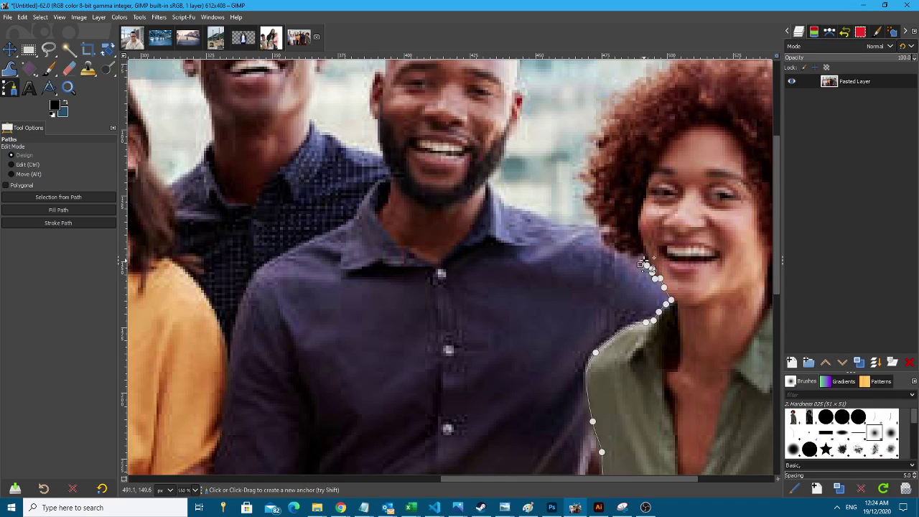
Extend the path loosely around the woman's curly hair, leaving a margin of background on all sides.
left_click(609, 248)
left_click(590, 233)
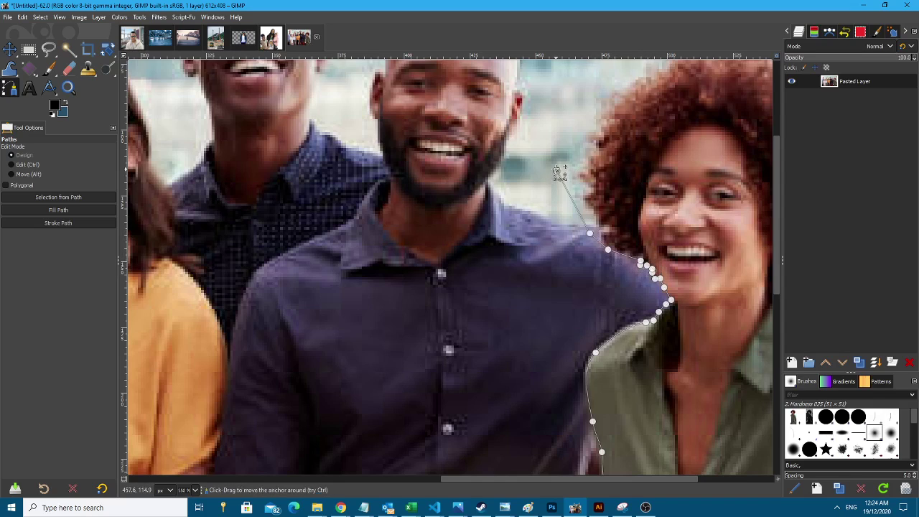
scroll(557, 170, "up", 4)
left_click(568, 273)
scroll(591, 189, "right", 3)
left_click(460, 192)
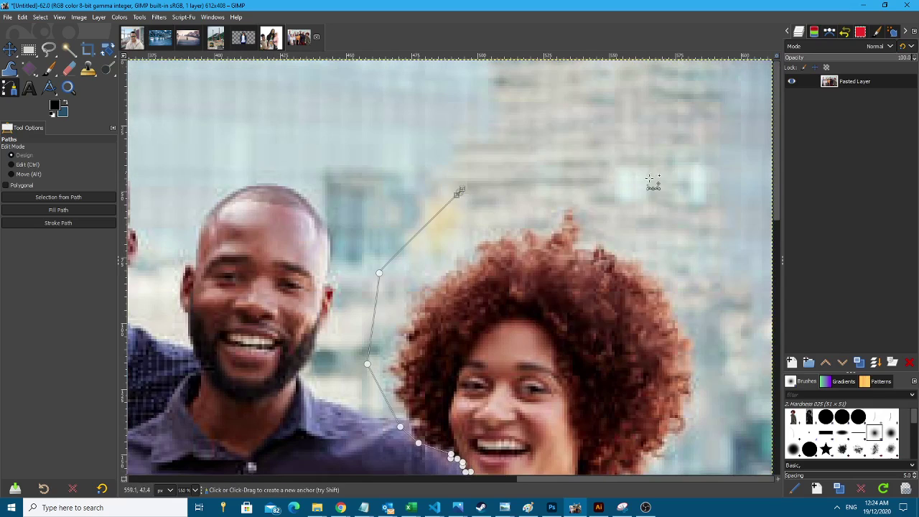
left_click(654, 180)
left_click_drag(735, 232, 693, 290)
left_click(739, 395)
Bring the path back in at her neck and trace the far shoulder and sleeve down to the rolled cuff.
scroll(740, 431, "down", 4)
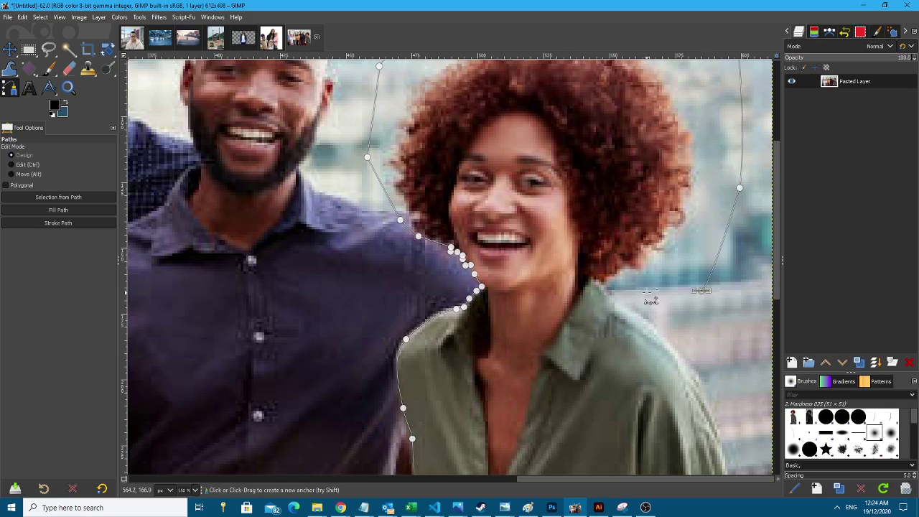
left_click(604, 286)
left_click_drag(621, 307, 709, 404)
scroll(721, 431, "down", 4)
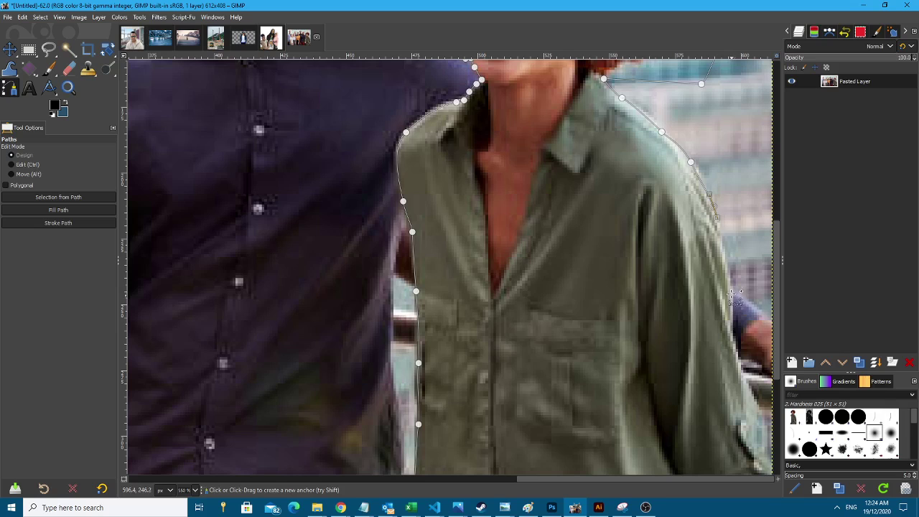
left_click_drag(728, 287, 737, 350)
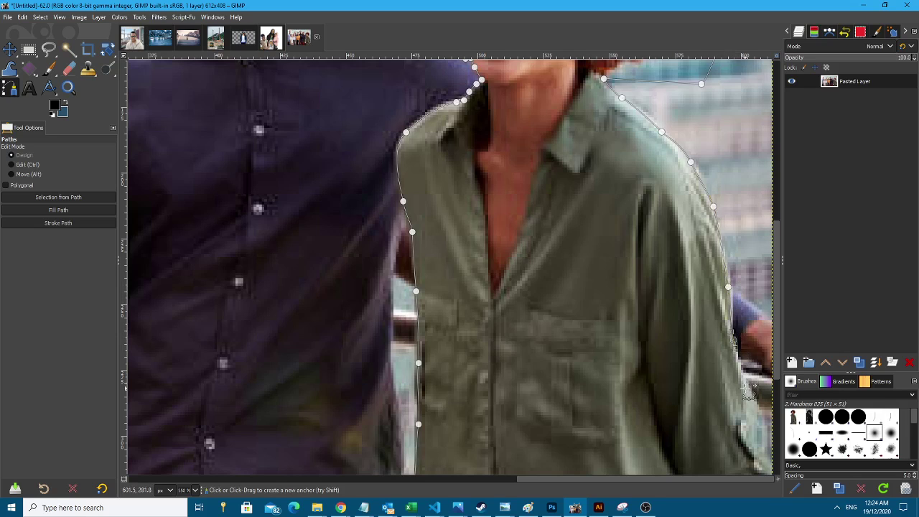
left_click_drag(747, 384, 766, 429)
Run the path outside the photo around her hand and below the canvas, and turn it into a selection.
scroll(766, 429, "down", 1)
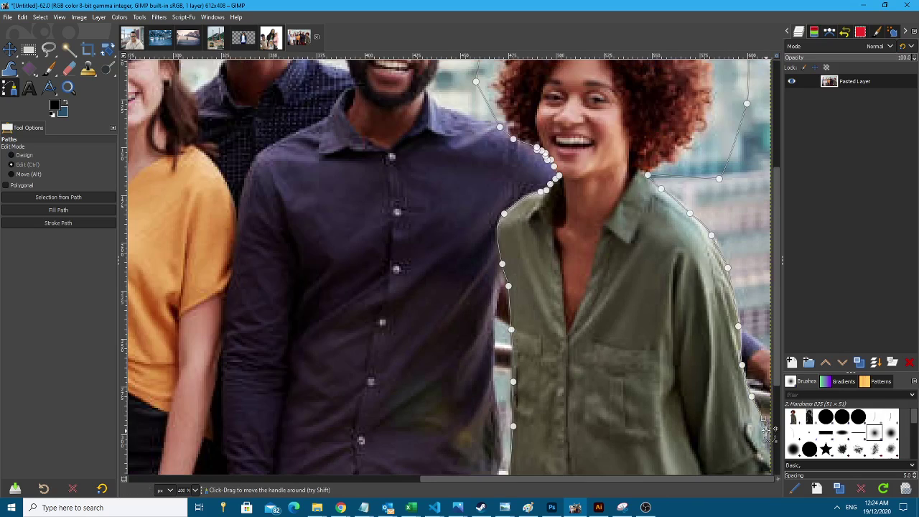
scroll(766, 429, "down", 4)
scroll(683, 432, "up", 4)
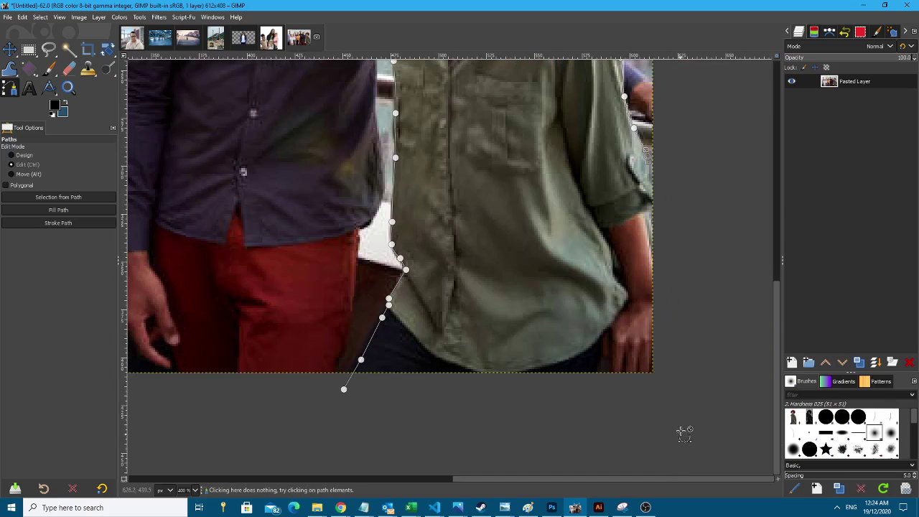
left_click(674, 301)
left_click(675, 410)
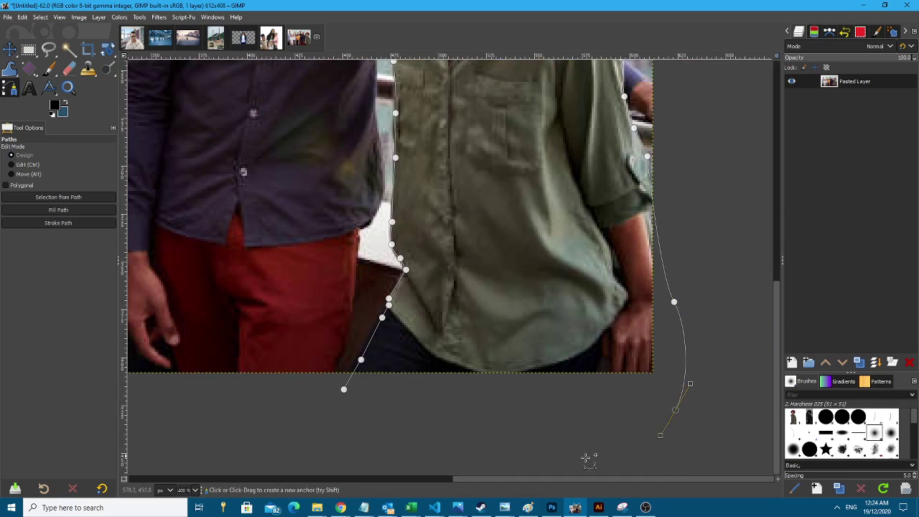
left_click_drag(567, 461, 451, 462)
scroll(486, 385, "down", 2)
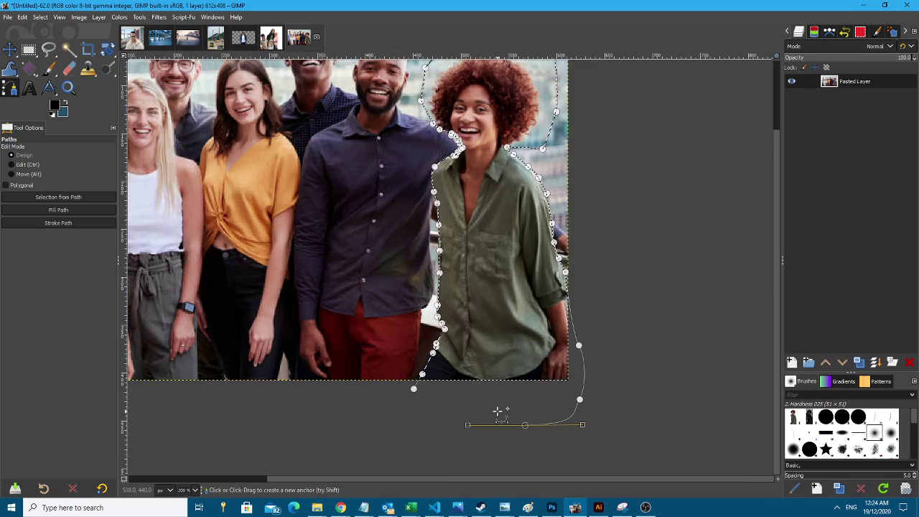
Cut the selected woman to the clipboard and delete the remaining group photo layer.
key("ctrl")
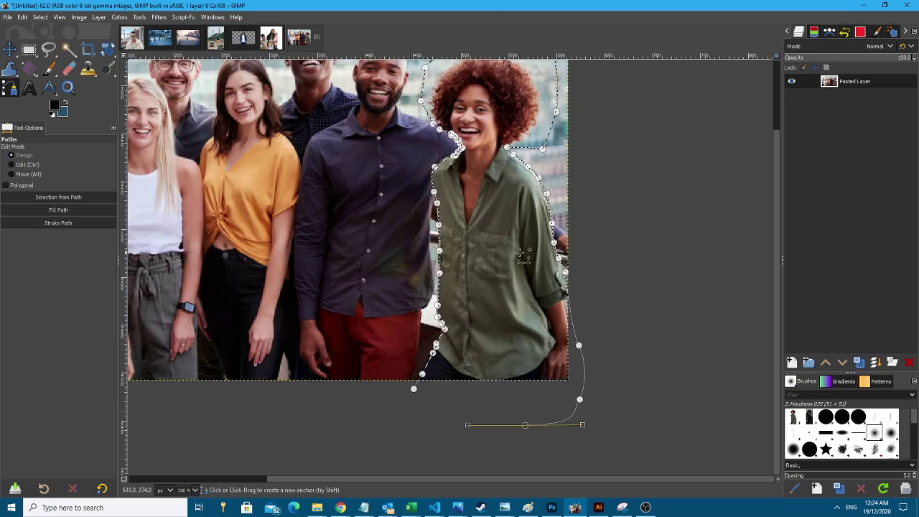
key("ctrl+x")
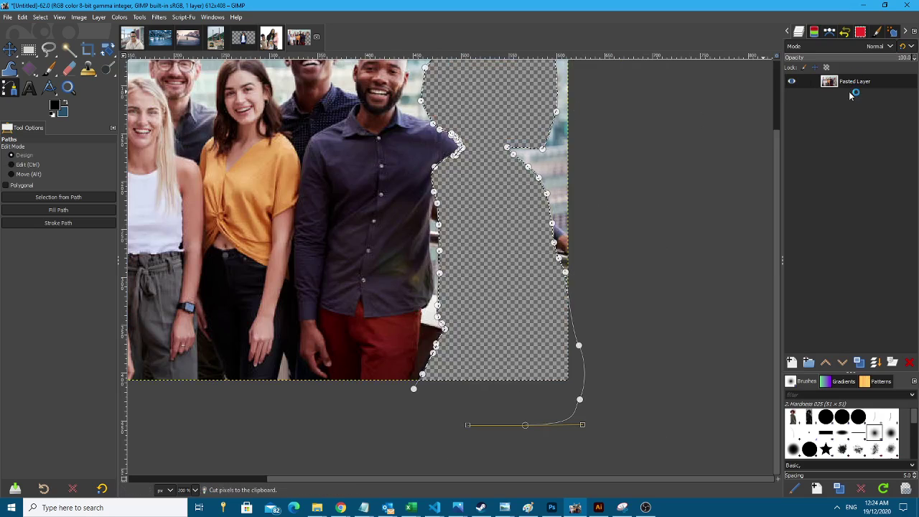
right_click(853, 82)
left_click(793, 205)
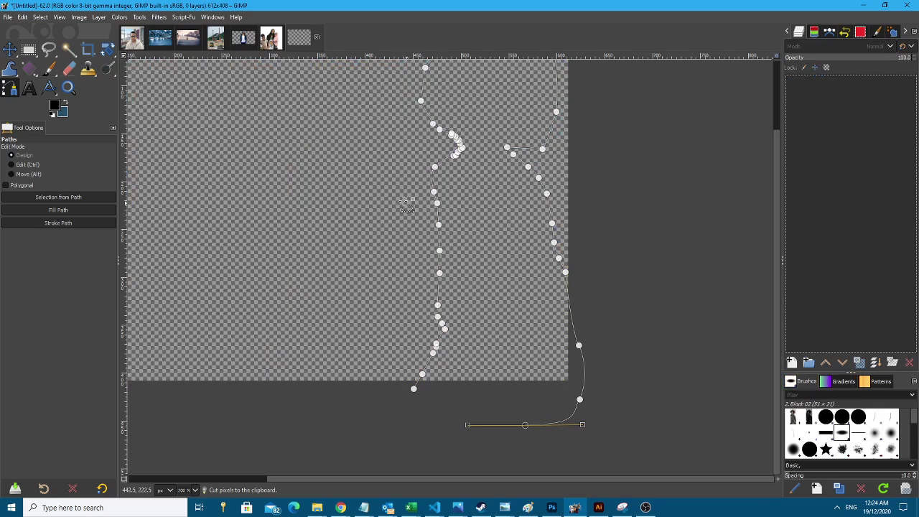
Paste the cut-out woman as a new layer on the empty canvas and activate the Move tool.
key("ctrl+v")
key("m")
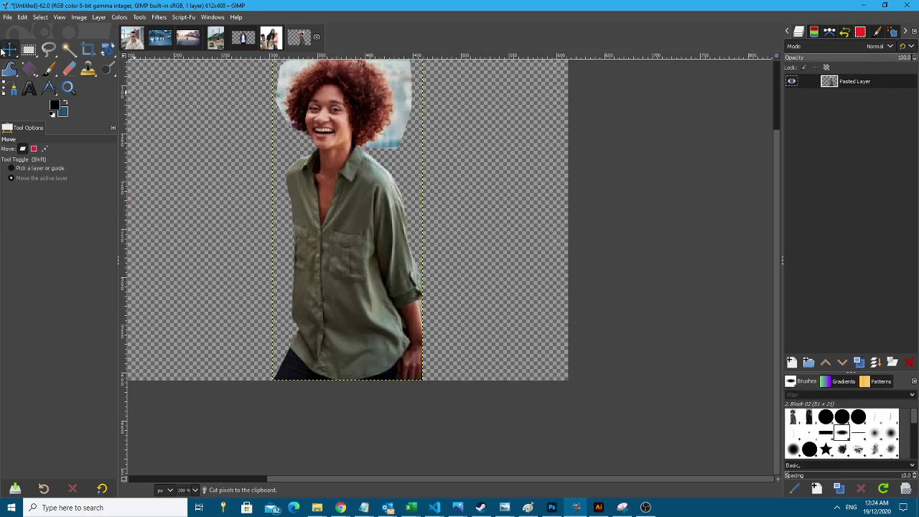
key("ctrl+shift+a")
scroll(344, 204, "down", 3)
scroll(344, 203, "up", 3)
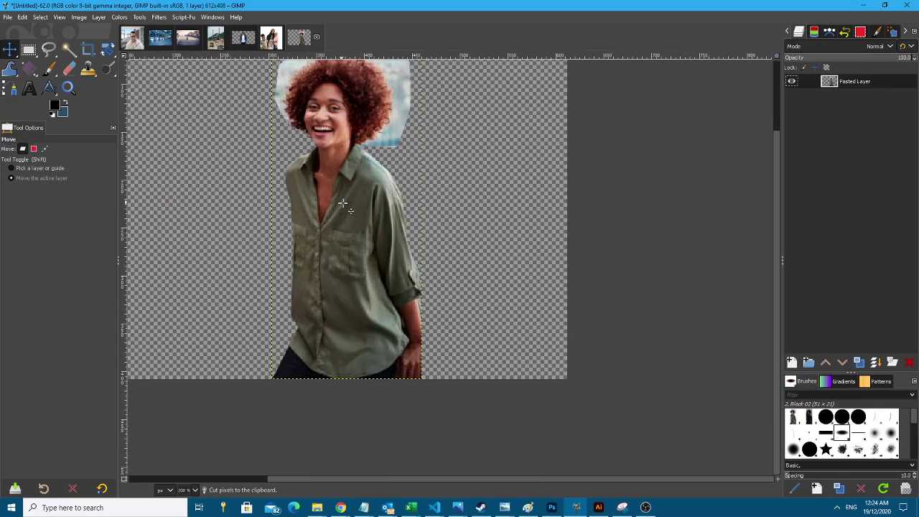
scroll(375, 184, "up", 3)
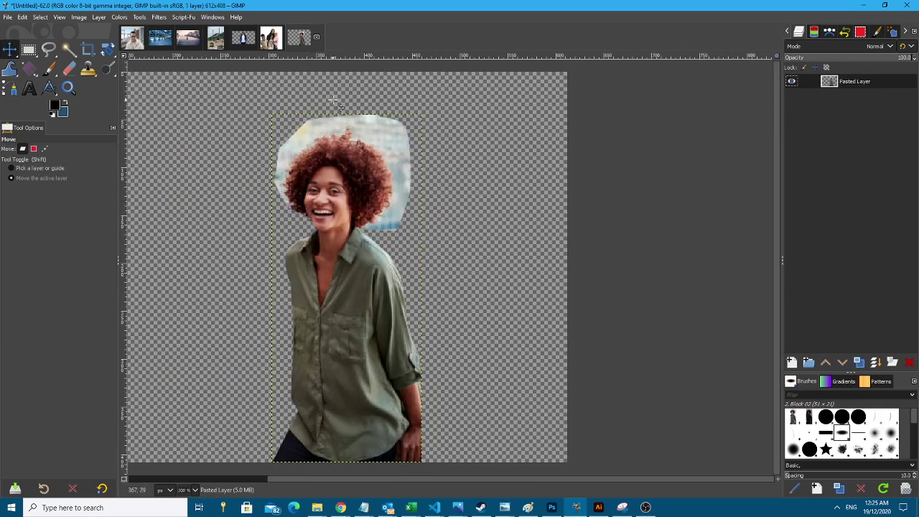
Fuzzy-select the leftover background surrounding the woman's curly hair, adjusting the threshold until it reaches the hair's edge.
scroll(333, 99, "up", 2)
left_click(69, 49)
left_click(250, 186)
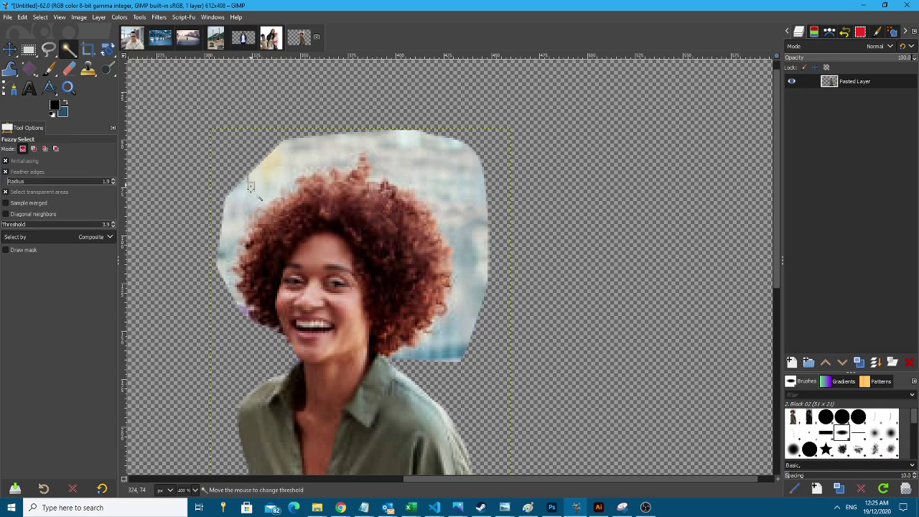
left_click_drag(251, 186, 244, 309)
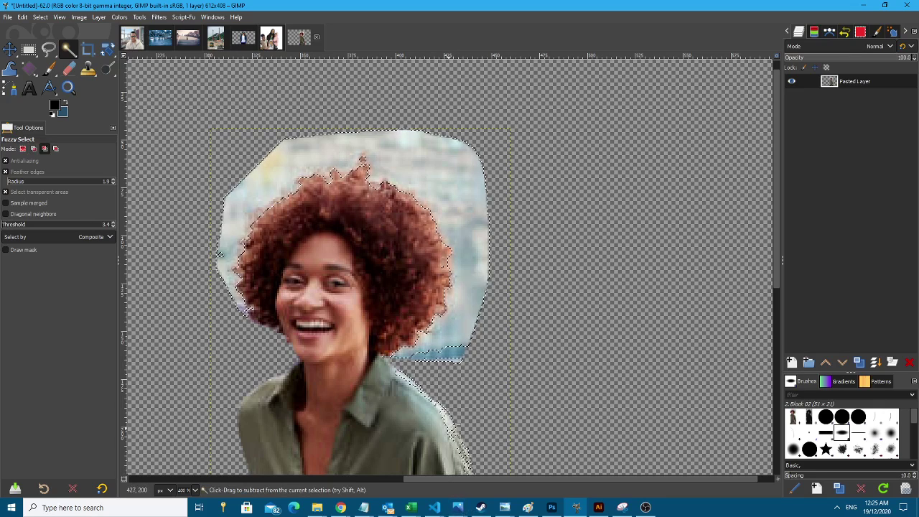
Subtract the wrongly selected areas along the shirt's shoulder and sleeve edge from the background selection.
left_click_drag(449, 429, 470, 516)
scroll(455, 481, "down", 5)
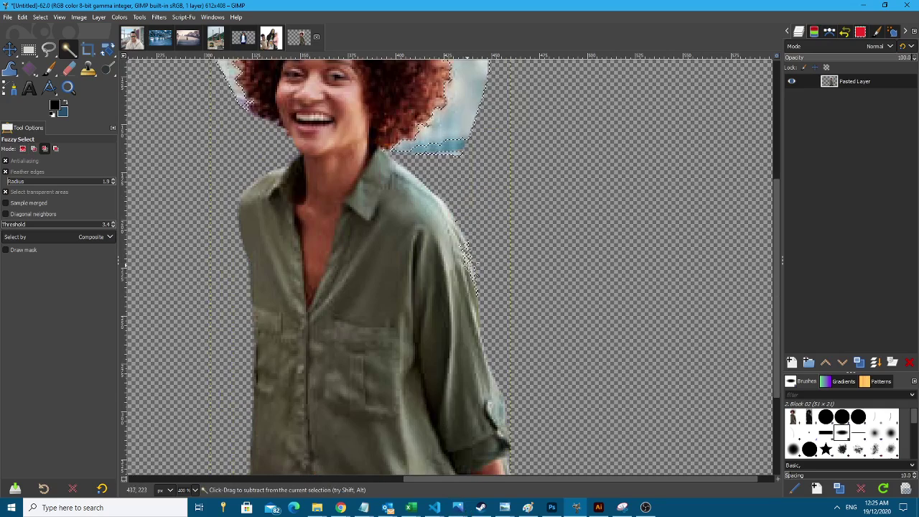
left_click_drag(459, 219, 478, 328)
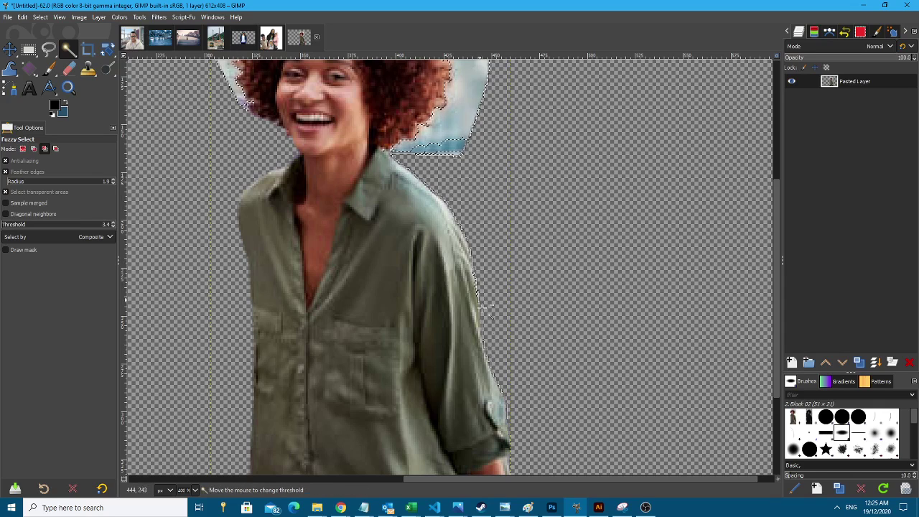
left_click_drag(476, 287, 479, 347)
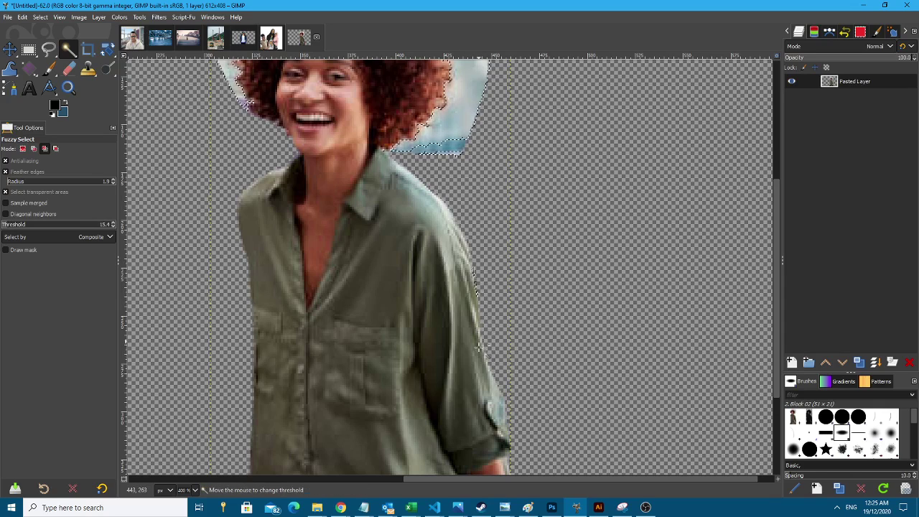
left_click_drag(494, 454, 493, 453)
Add the missed blue strip of background between the curls and the shirt collar to the fuzzy selection, adjusting the threshold.
scroll(428, 183, "up", 4)
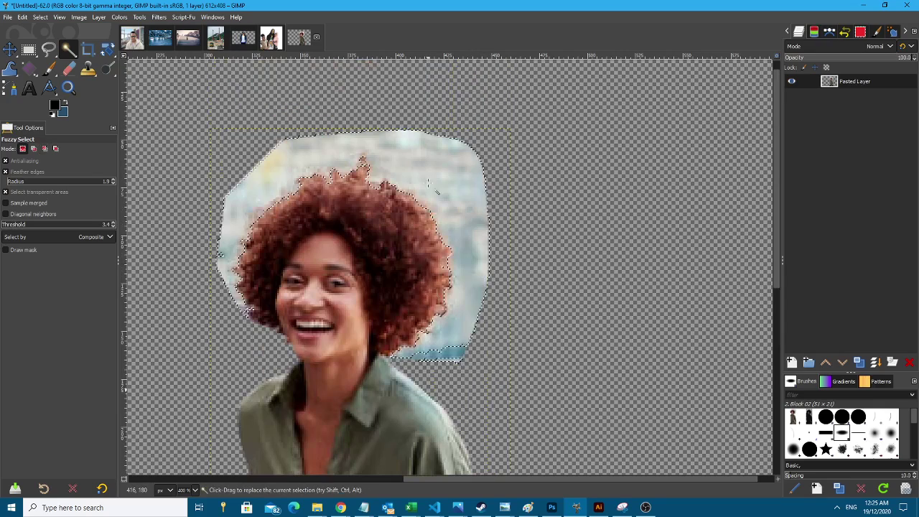
left_click(430, 357, "shift")
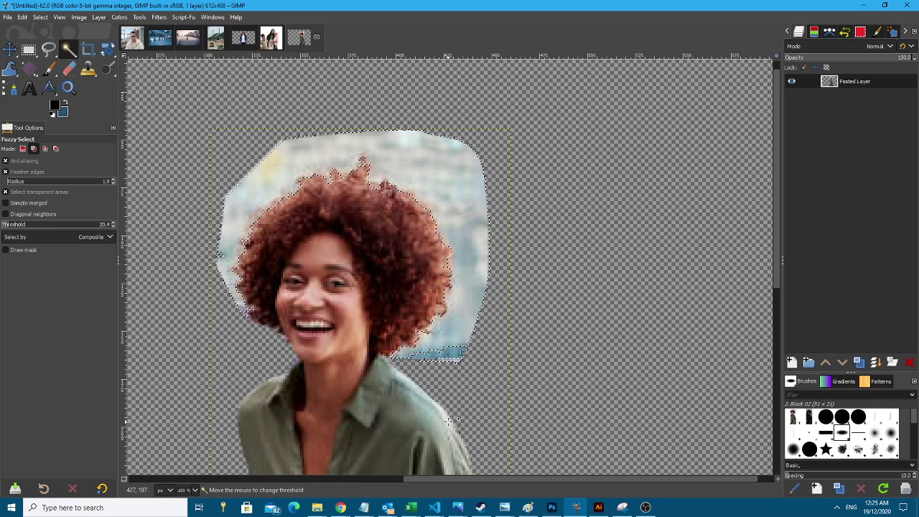
left_click_drag(449, 422, 438, 410)
left_click_drag(431, 355, 445, 381)
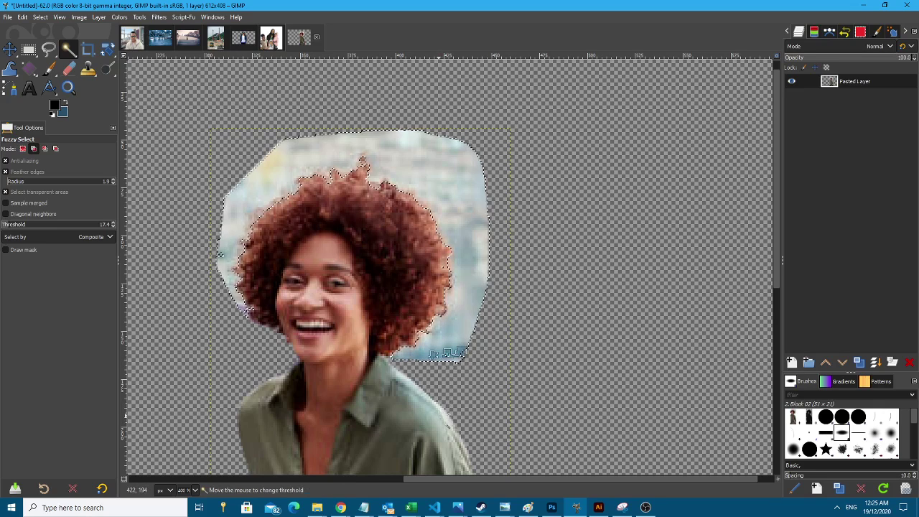
left_click_drag(439, 415, 438, 415)
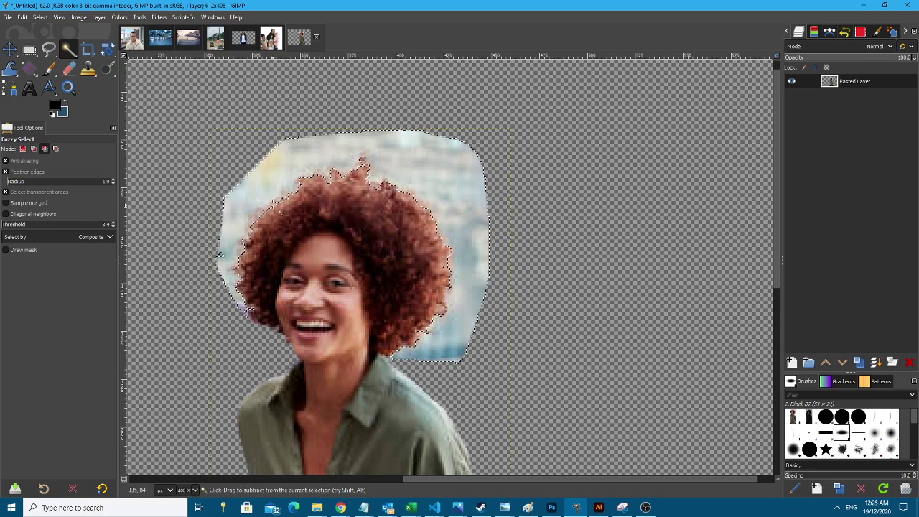
Add the remaining small background patches beside the hair to the selection, delete the selected background and clear the selection.
left_click_drag(270, 198, 273, 227)
left_click_drag(275, 263, 260, 178)
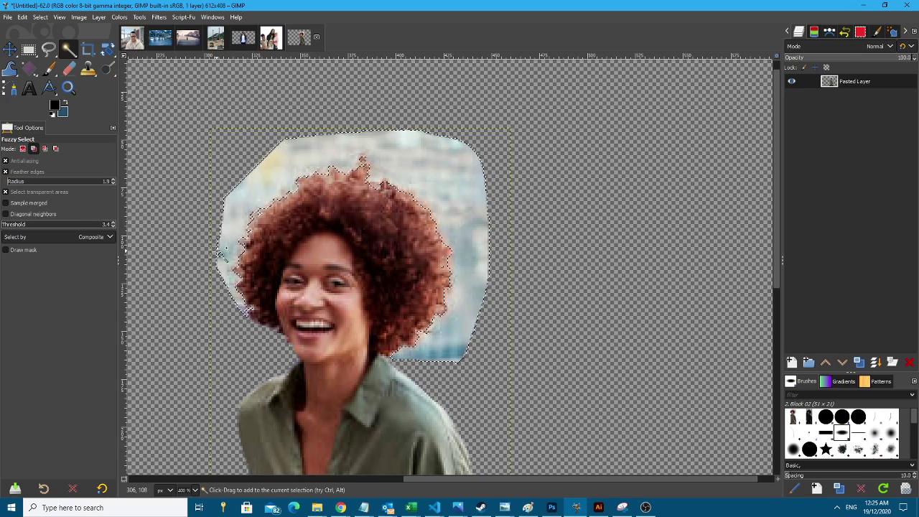
left_click_drag(219, 253, 221, 255)
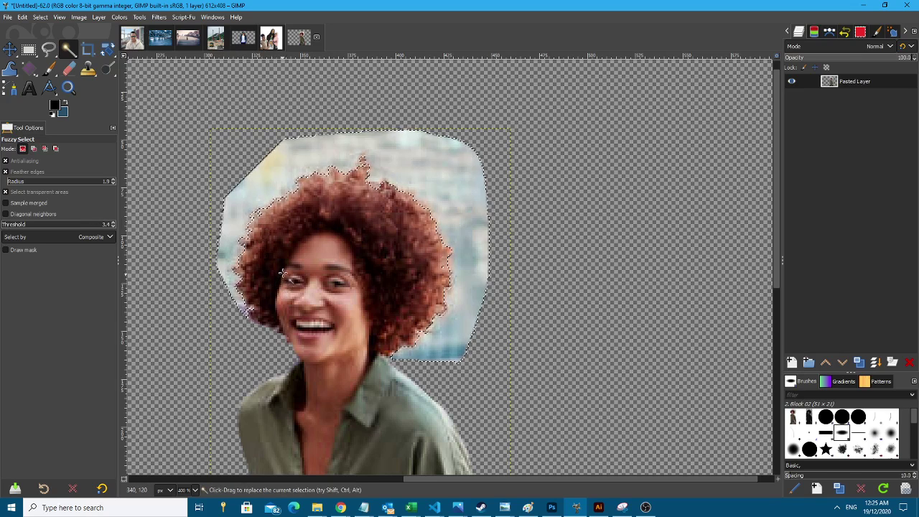
key("Delete")
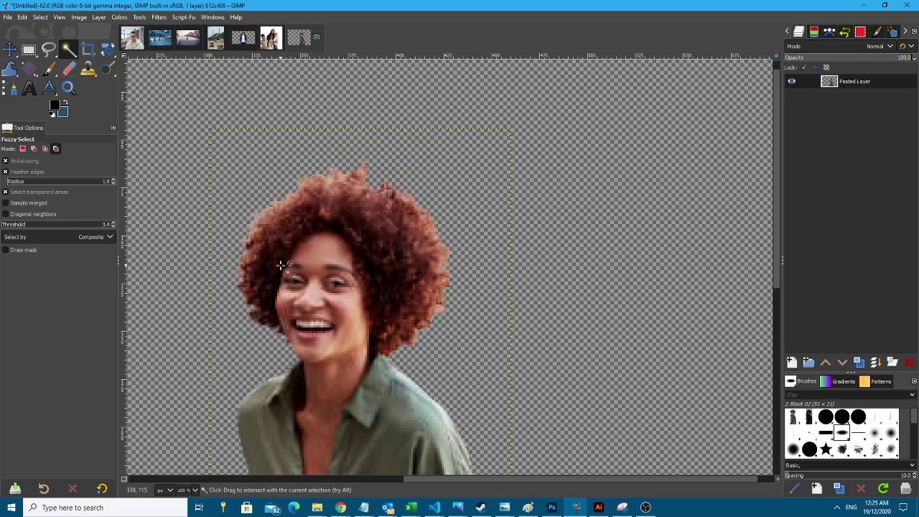
Examine the cut-out edge of the curly hair for rough spots and leftover background colour.
scroll(283, 268, "down", 4)
scroll(282, 288, "up", 1)
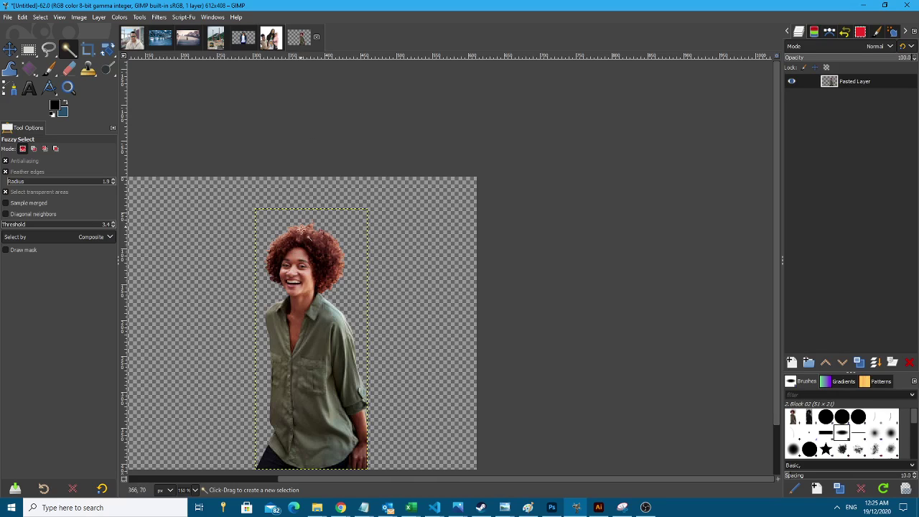
scroll(344, 256, "up", 2)
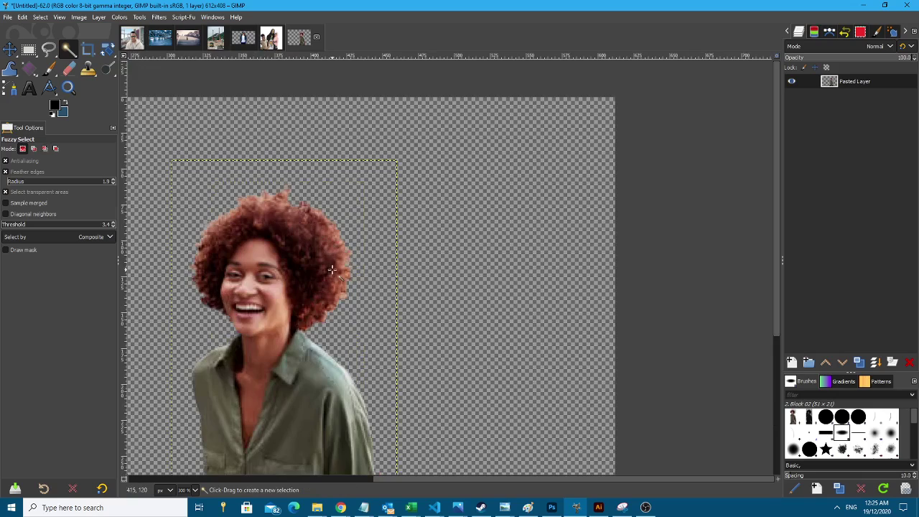
scroll(331, 269, "up", 1)
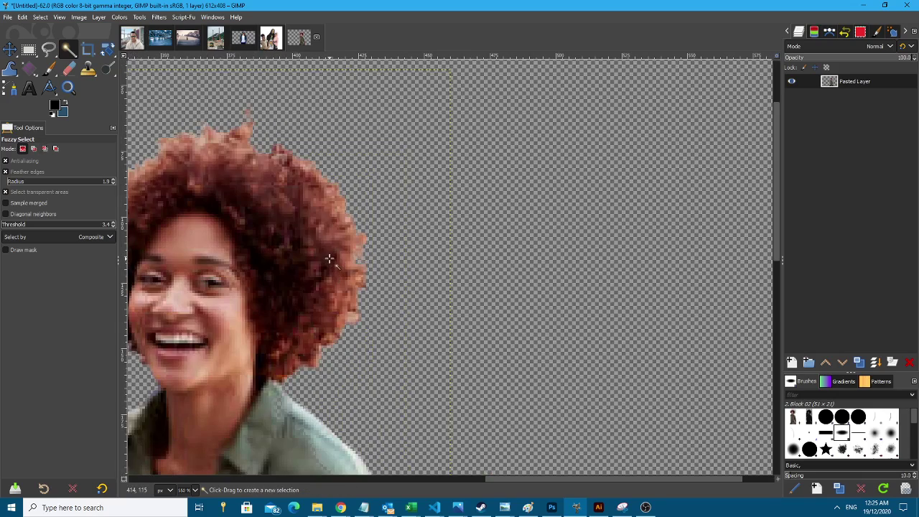
scroll(329, 258, "down", 3)
scroll(329, 258, "right", 2)
scroll(309, 215, "up", 3)
scroll(292, 178, "left", 3)
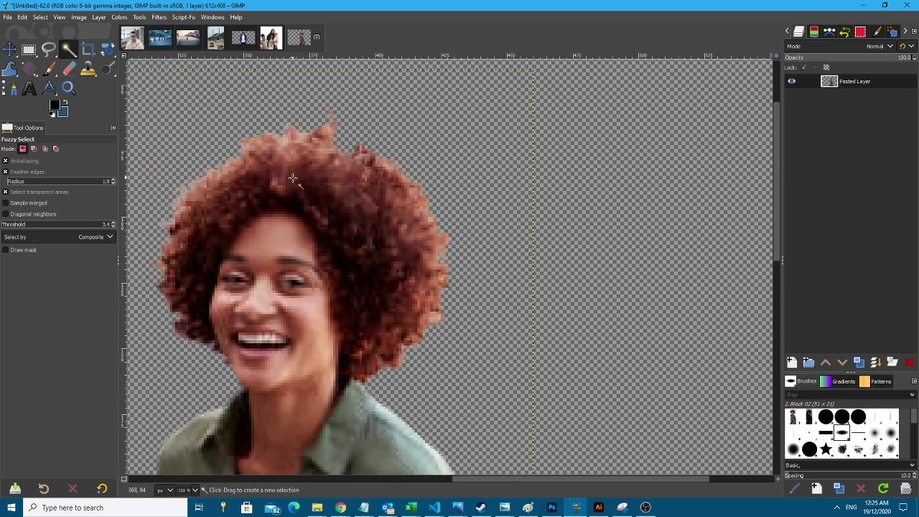
left_click(49, 49)
scroll(277, 358, "left", 5)
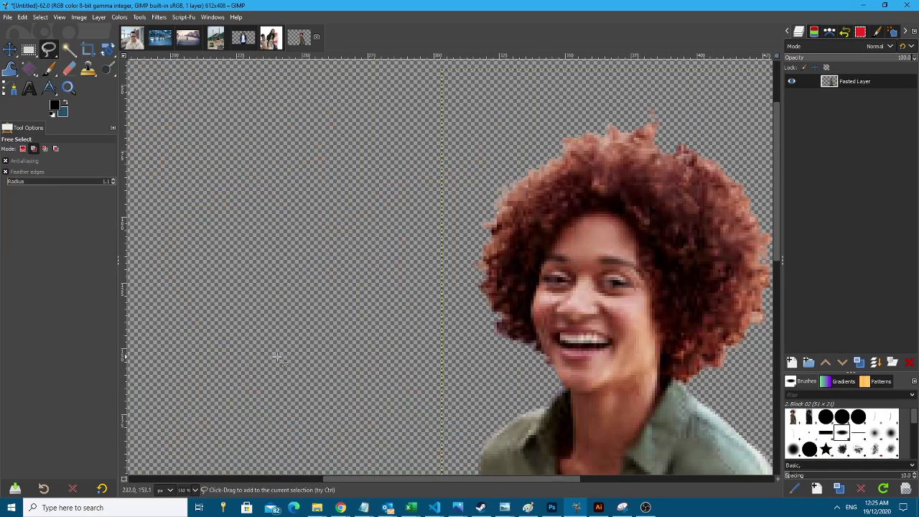
scroll(294, 343, "up", 2)
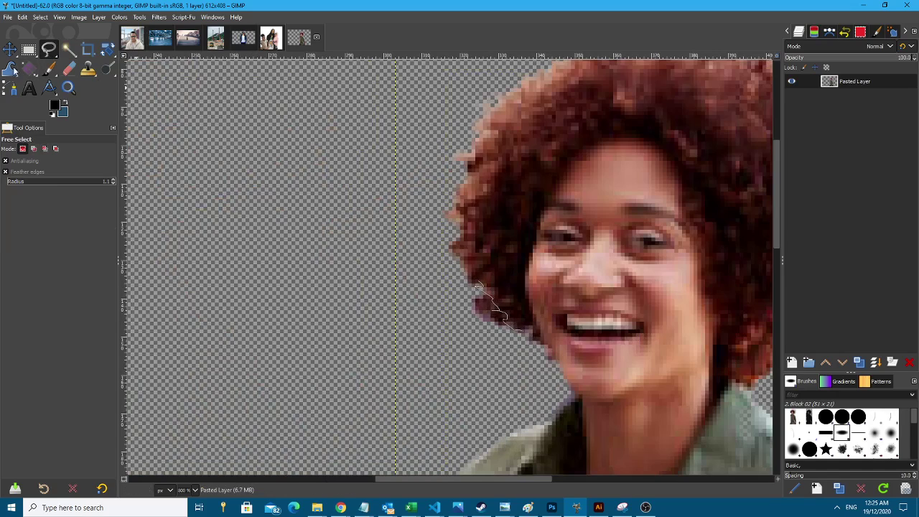
left_click(10, 49)
left_click(49, 49)
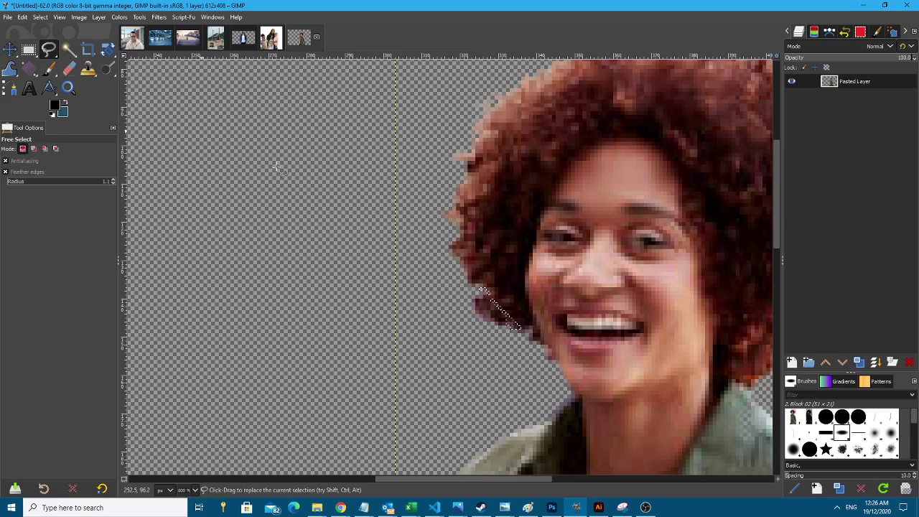
scroll(382, 296, "right", 3)
scroll(382, 296, "up", 2)
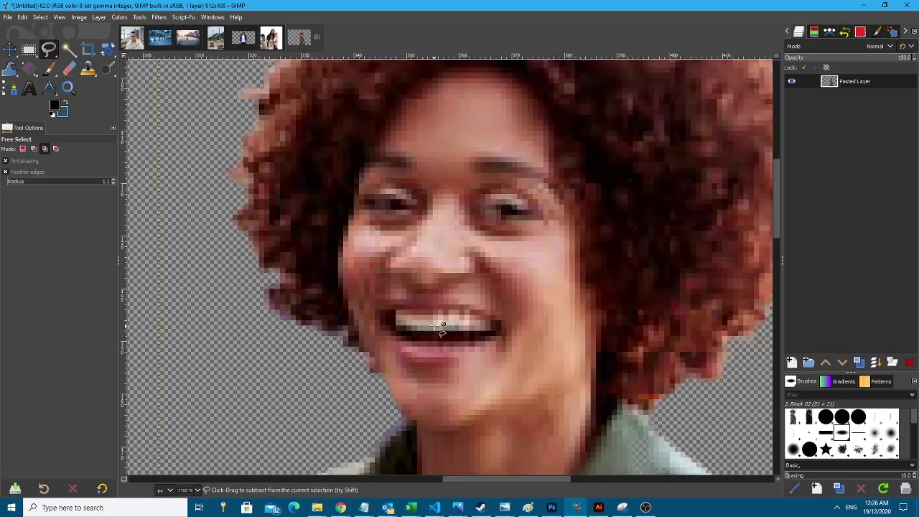
Trace a Free Select outline just inside the curls, from beside the mouth up around the hair and over the crown.
scroll(364, 327, "down", 2)
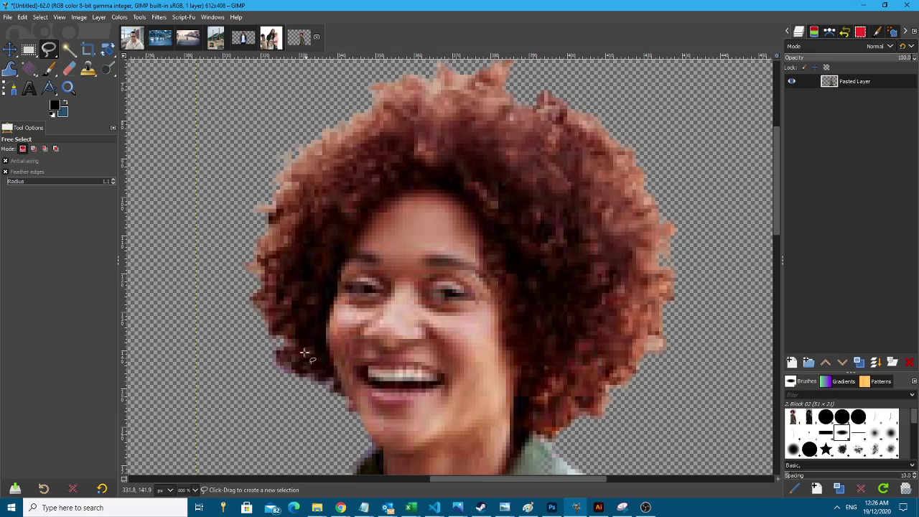
scroll(302, 301, "down", 2)
scroll(302, 307, "up", 2)
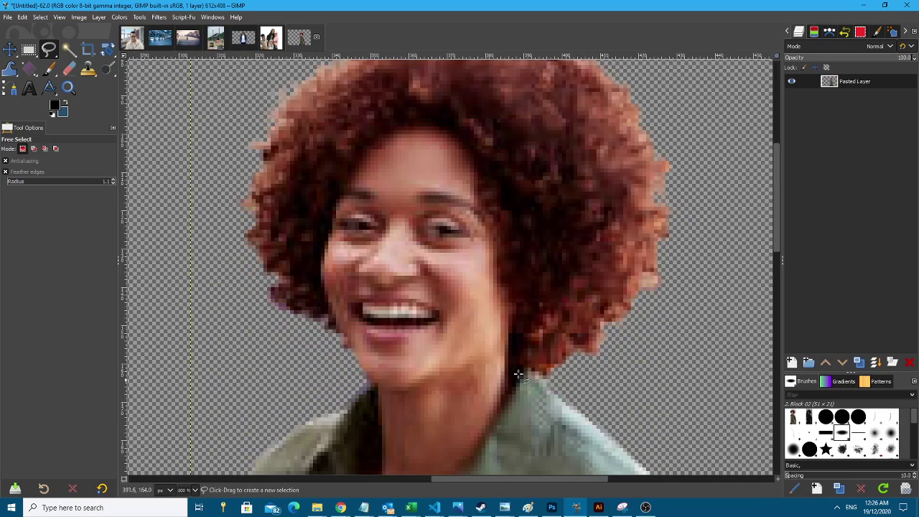
scroll(285, 210, "up", 4)
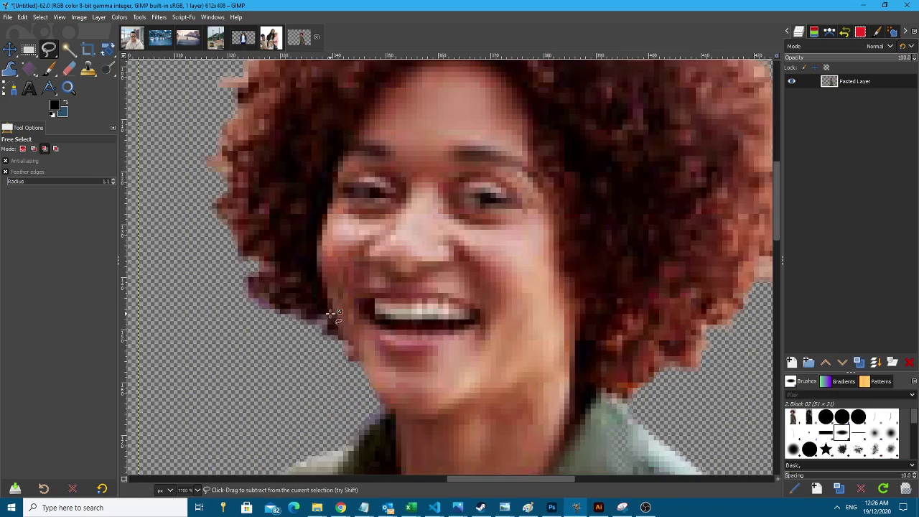
left_click(344, 349)
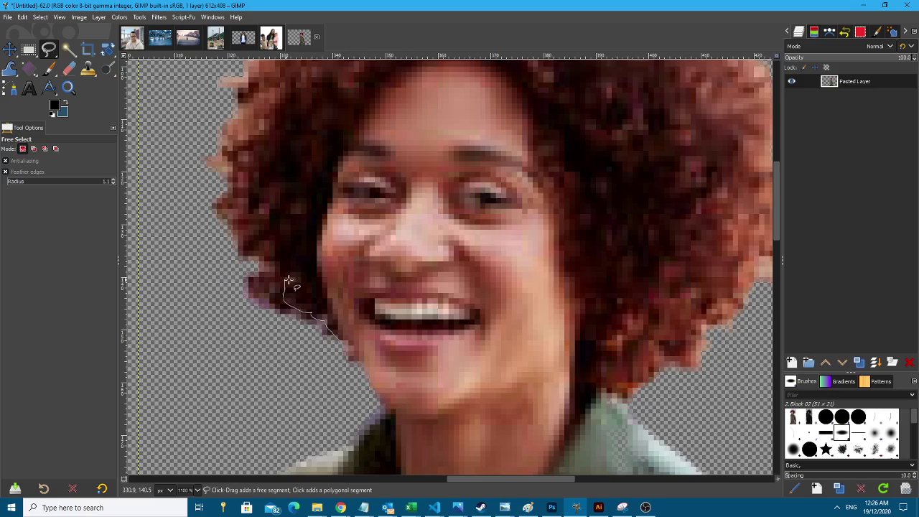
scroll(263, 195, "up", 3)
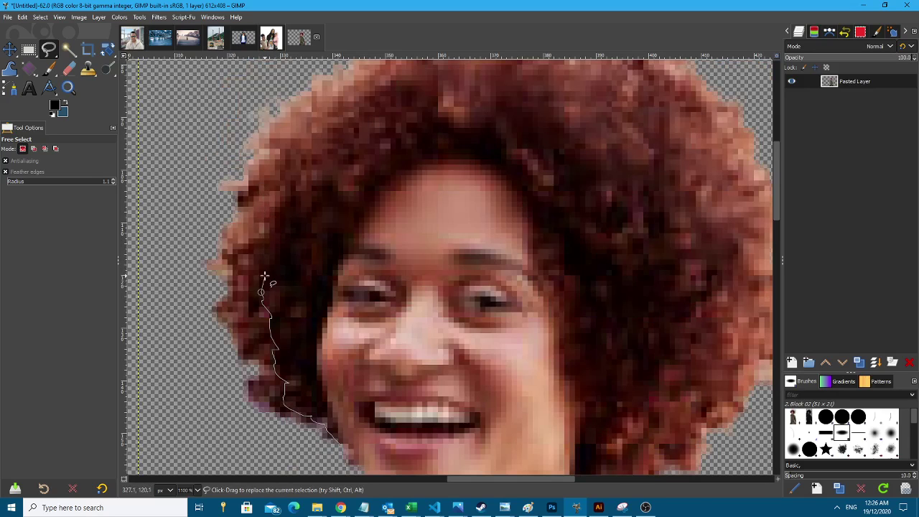
left_click_drag(254, 244, 300, 135)
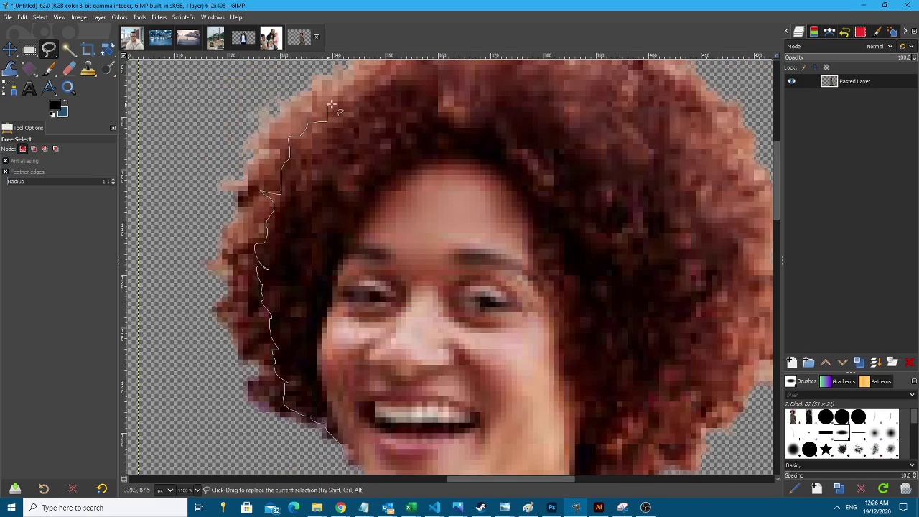
scroll(391, 69, "up", 8)
left_click_drag(391, 277, 468, 250)
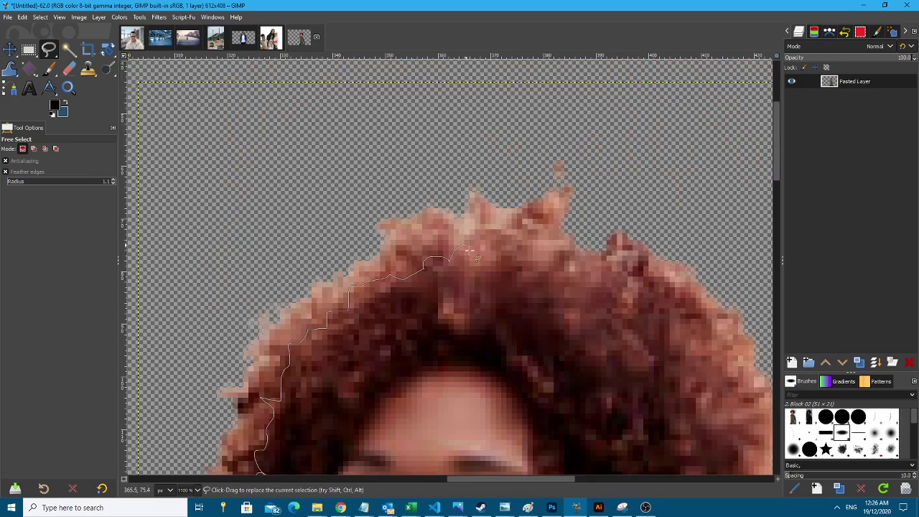
left_click_drag(553, 255, 686, 327)
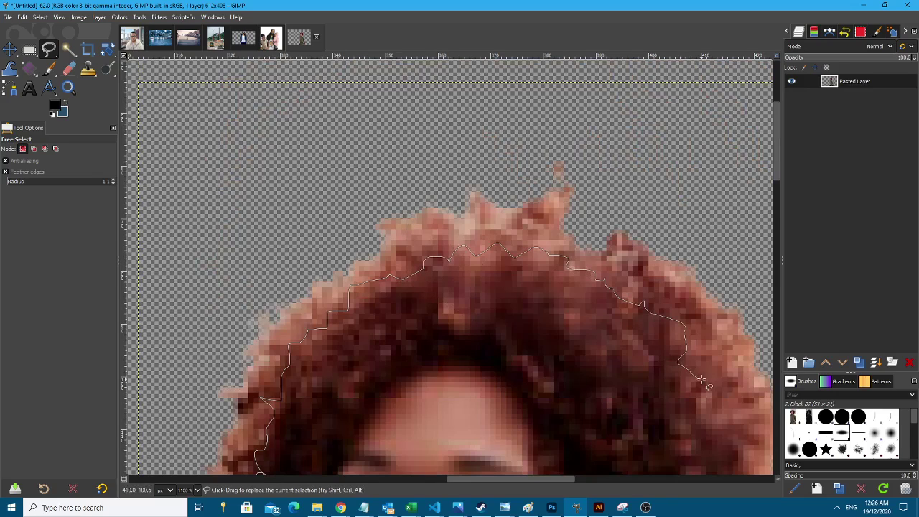
Continue the outline down the other side of the hair to the collar and loop it around outside the head.
scroll(726, 435, "right", 5)
scroll(445, 399, "down", 2)
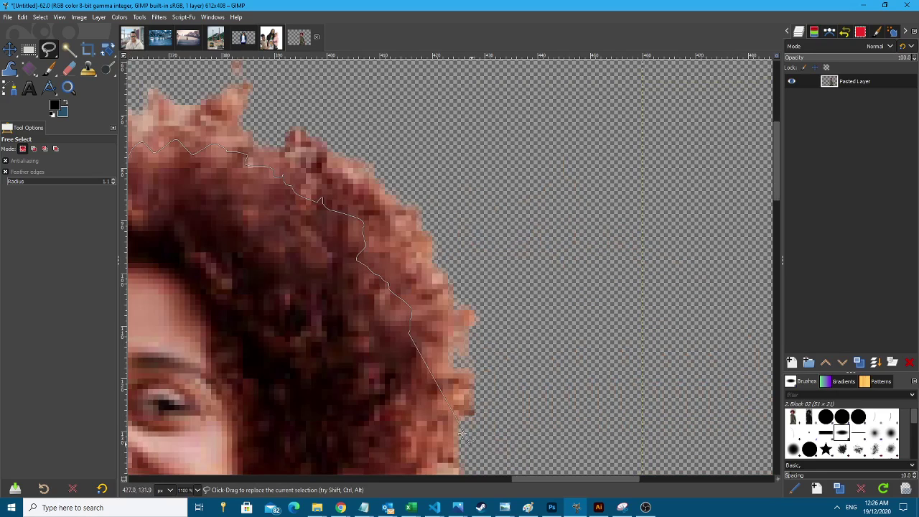
scroll(423, 398, "down", 4)
left_click_drag(418, 200, 412, 213)
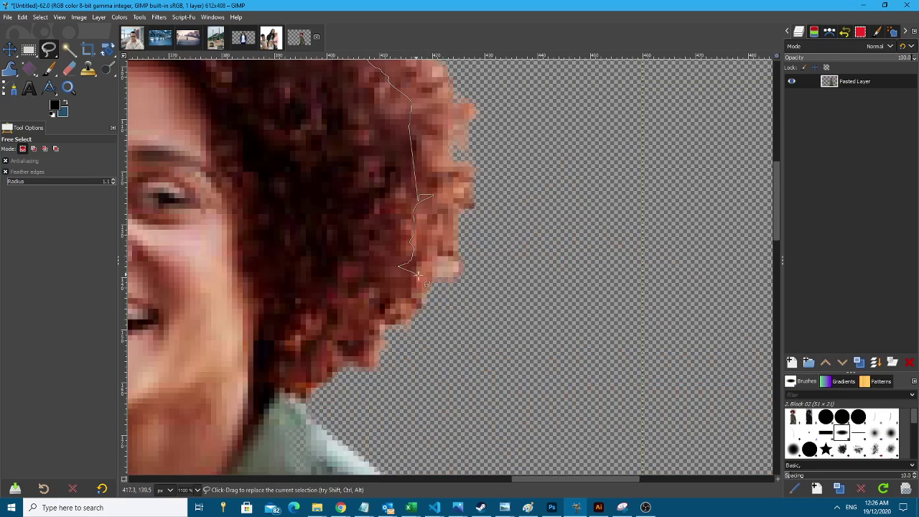
left_click_drag(418, 275, 367, 325)
mouse_move(303, 407)
left_mouse_down()
mouse_move(453, 436)
mouse_move(578, 329)
mouse_move(599, 211)
mouse_move(425, 74)
left_mouse_up()
scroll(579, 328, "down", 3)
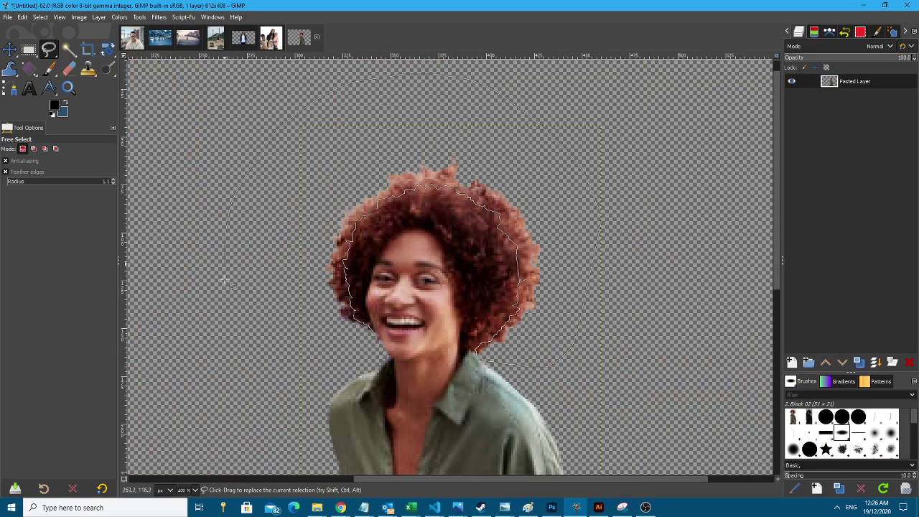
Close the outline, delete the ragged outer fringe of hair, and select the whole canvas in place of that outline.
key("Return")
key("Delete")
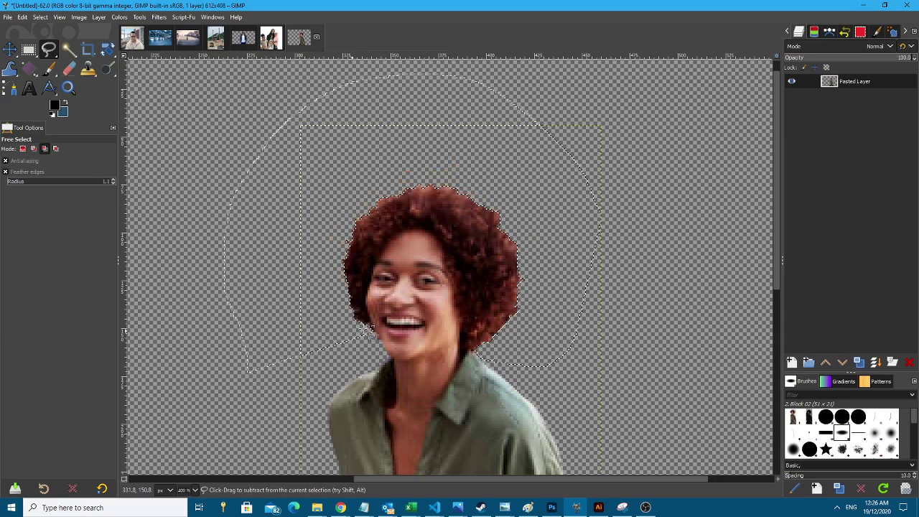
key("ctrl+shift+a")
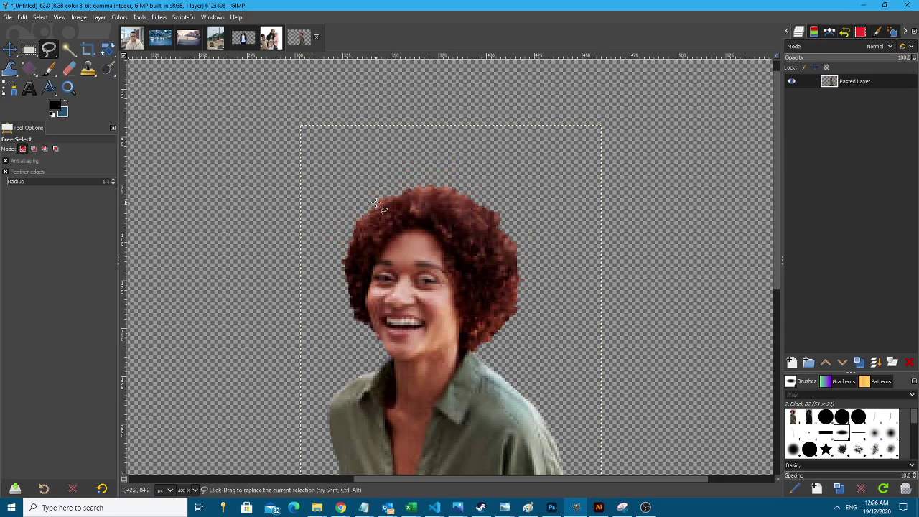
Set the feather radius to 1.9 and trace a Free Select outline just inside the curls from the collar up to the crown.
scroll(477, 372, "down", 3, "ctrl")
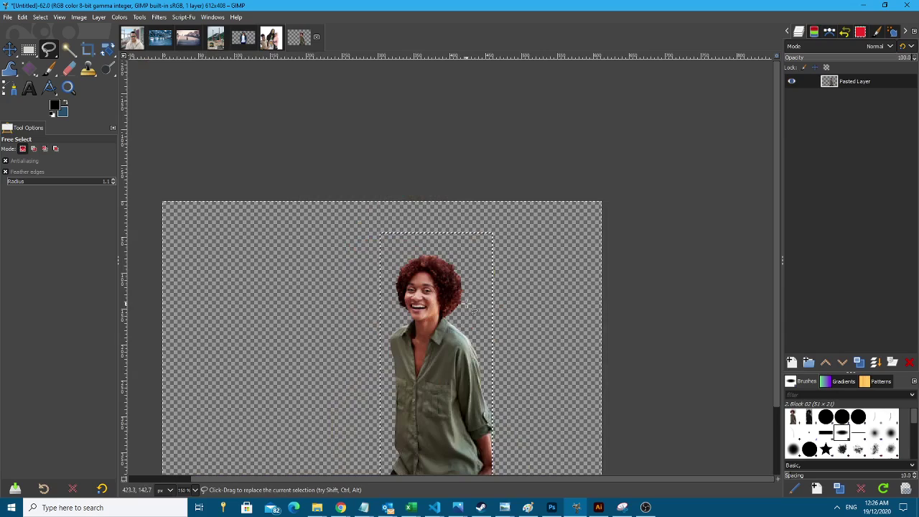
scroll(436, 300, "up", 3, "ctrl")
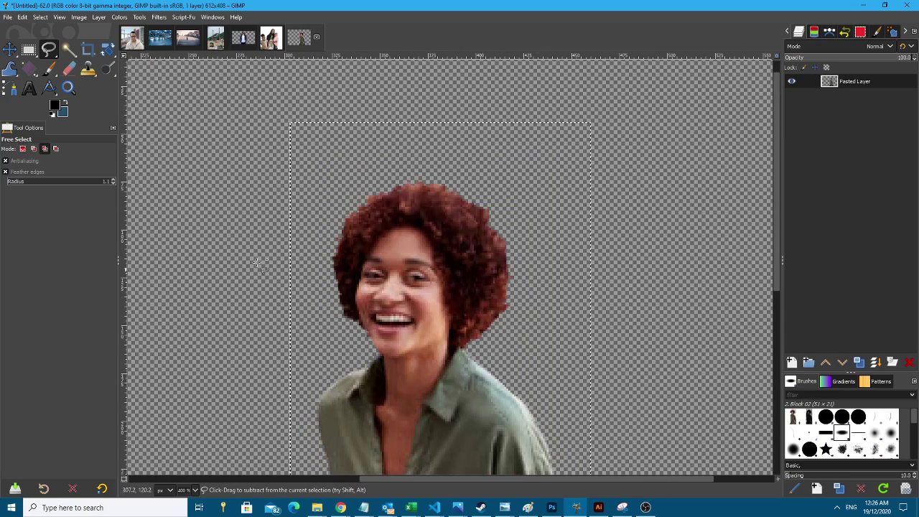
left_click_drag(35, 184, 39, 182)
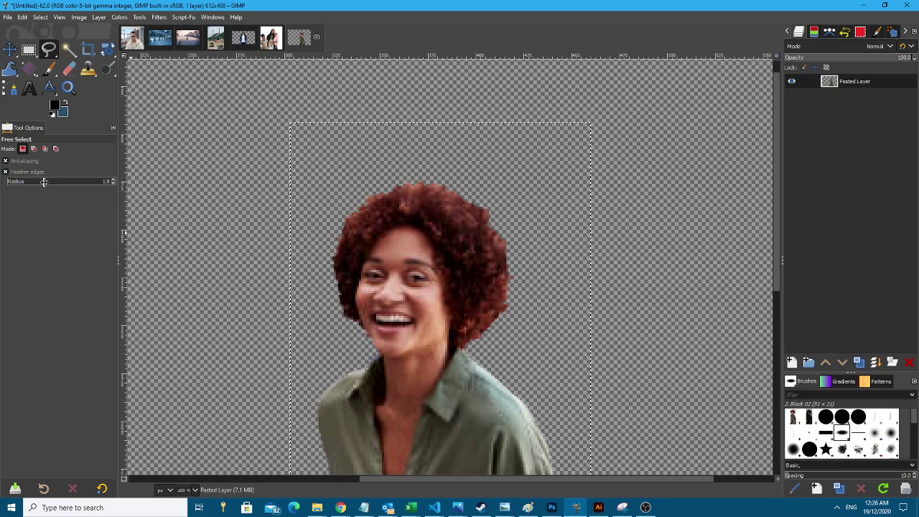
scroll(521, 341, "up", 2, "ctrl")
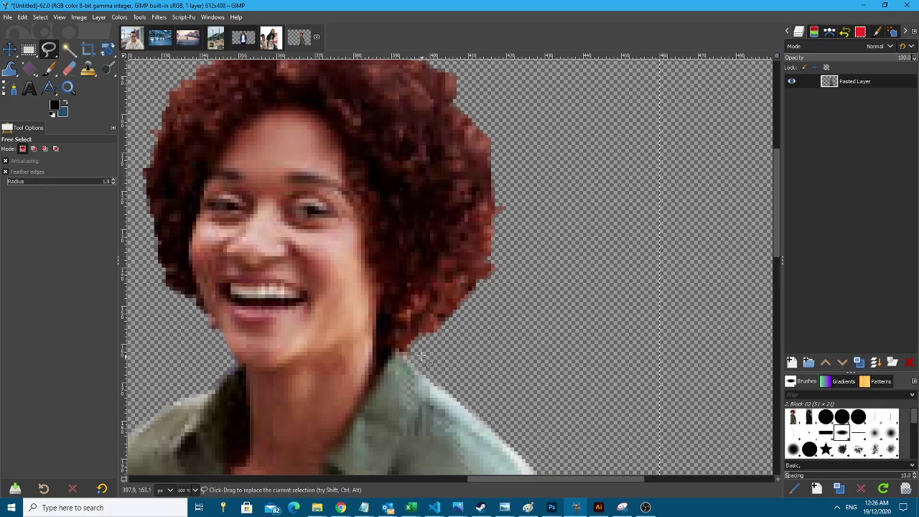
left_click_drag(408, 346, 439, 336)
left_click_drag(482, 254, 486, 180)
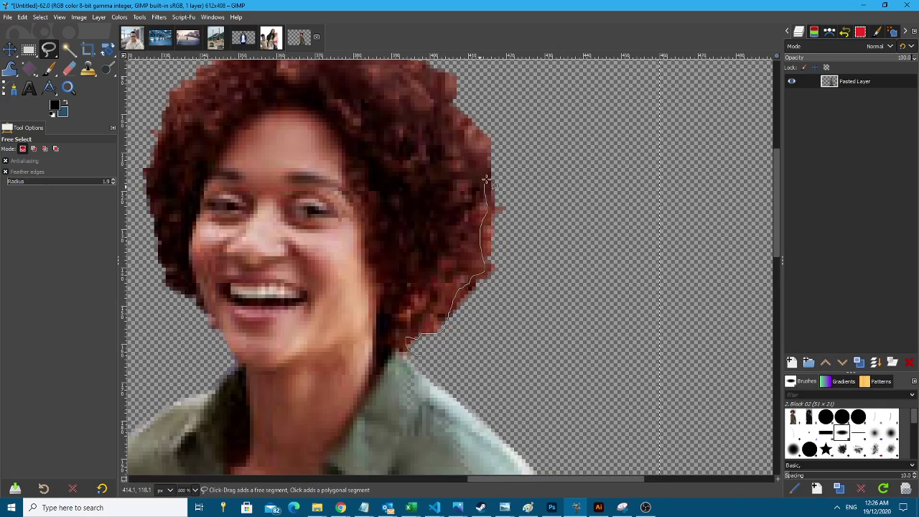
scroll(448, 102, "up", 5)
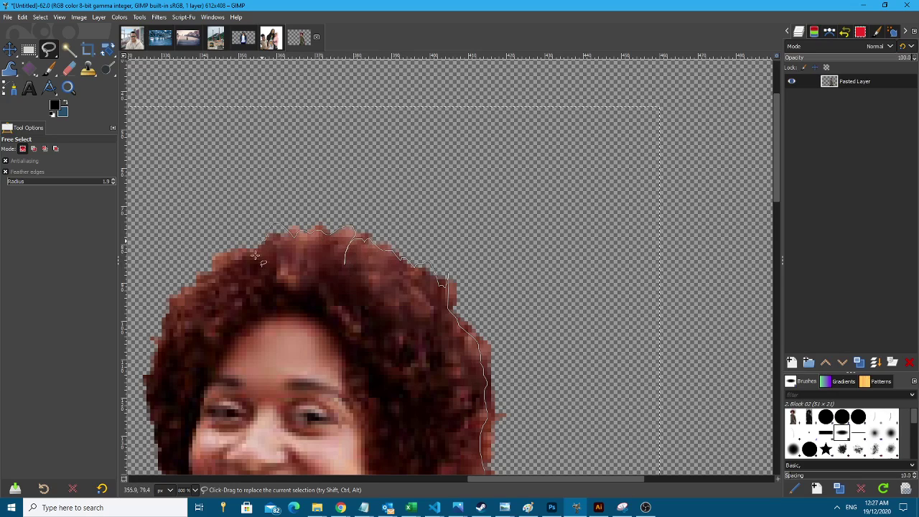
Complete the outline down the hair's other side and around outside the head, delete the enclosed fringe, and select the whole canvas.
left_click_drag(157, 326, 158, 358)
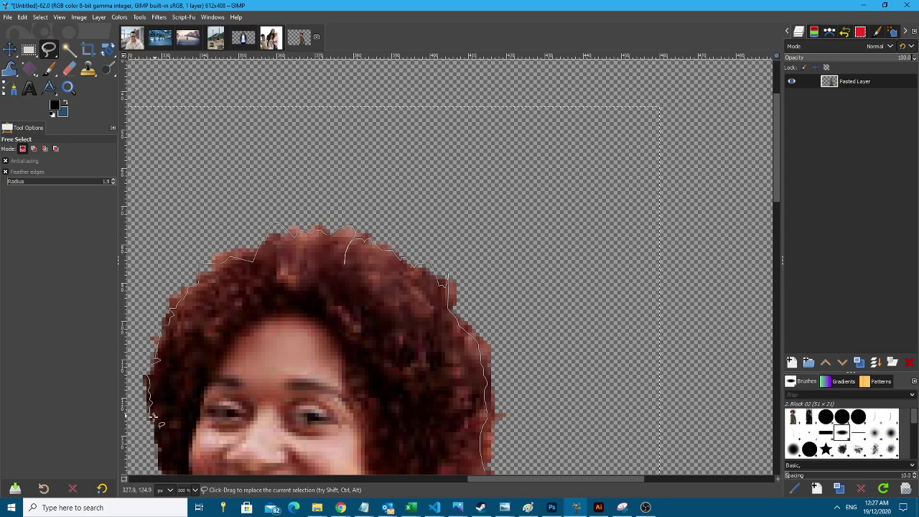
mouse_move(159, 439)
left_mouse_down()
mouse_move(156, 379)
mouse_move(160, 427)
mouse_move(164, 173)
left_mouse_up()
scroll(155, 431, "down", 9)
scroll(164, 243, "down", 3)
mouse_move(164, 243)
left_mouse_down()
mouse_move(141, 176)
mouse_move(162, 73)
mouse_move(387, 170)
left_mouse_up()
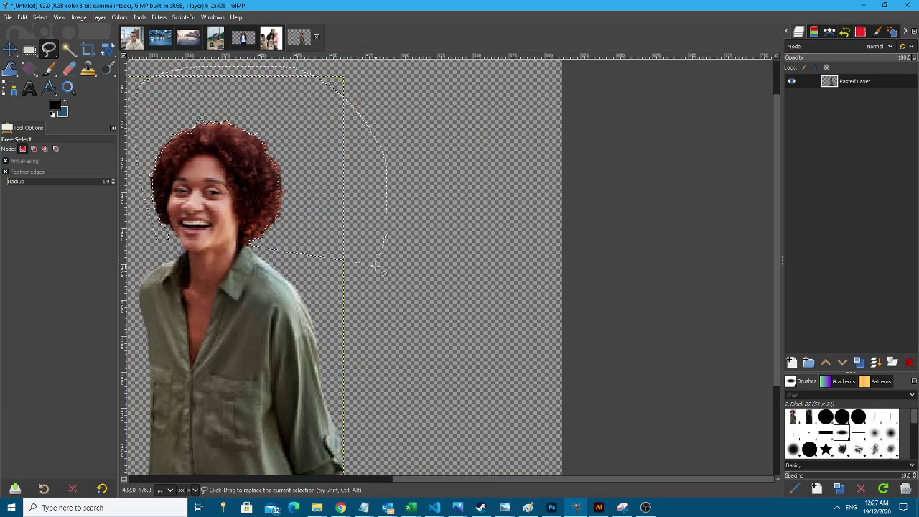
key("Escape")
Set up the Smudge tool with the Bristles 02 brush, size 6 and rate 71.9.
scroll(191, 202, "up", 4)
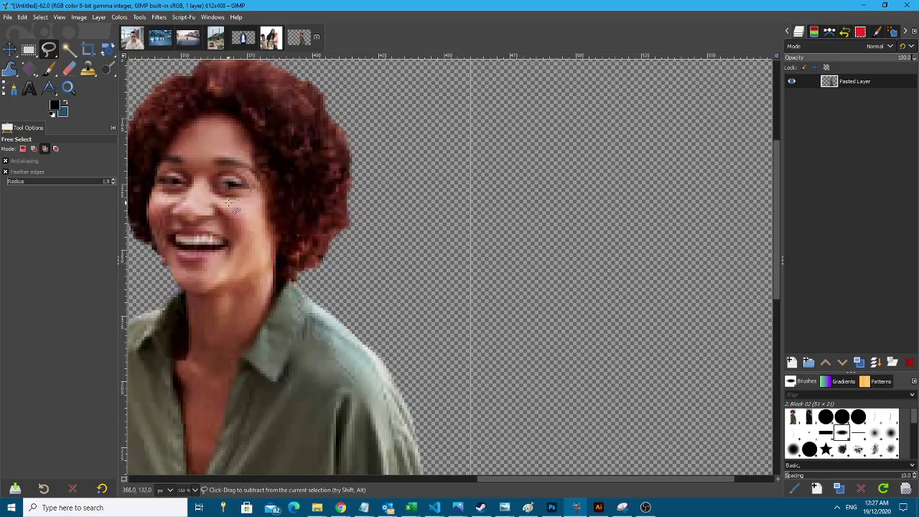
scroll(266, 205, "down", 1)
scroll(267, 204, "up", 2)
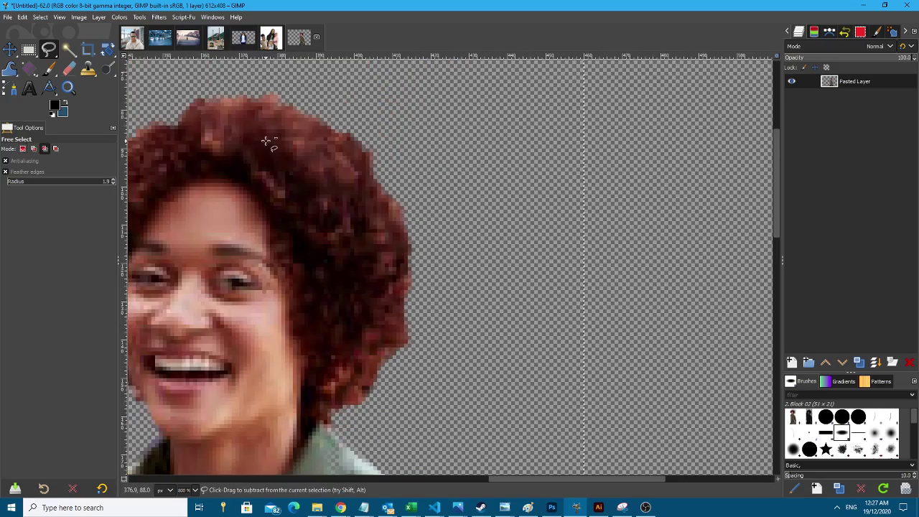
scroll(266, 139, "down", 3)
scroll(262, 188, "up", 1)
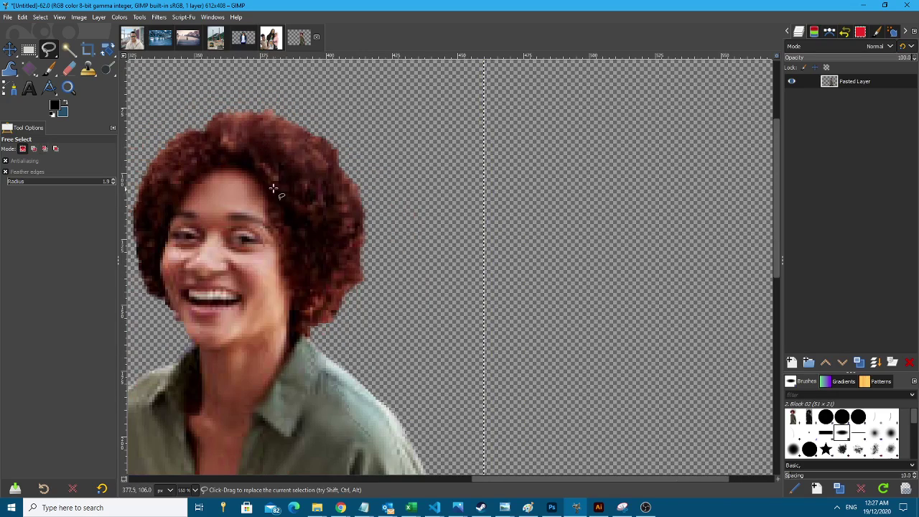
left_click(89, 71)
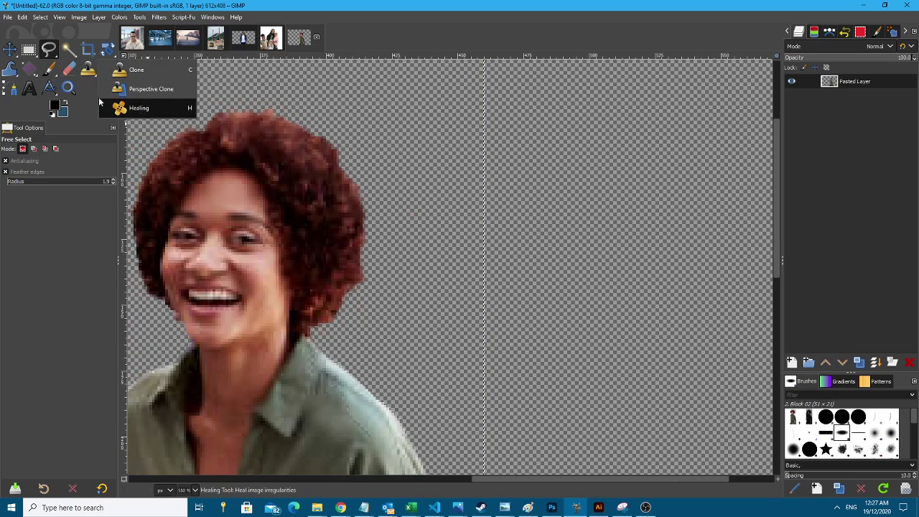
mouse_move(92, 75)
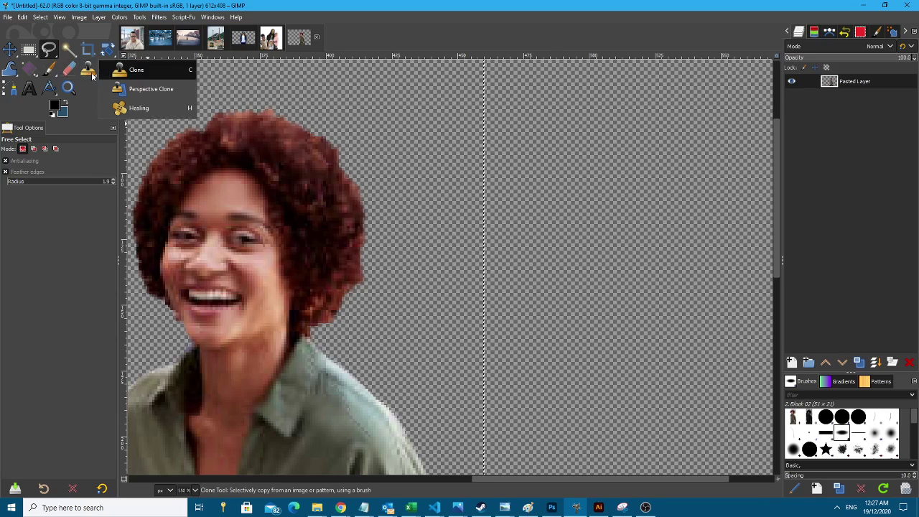
left_click(107, 69)
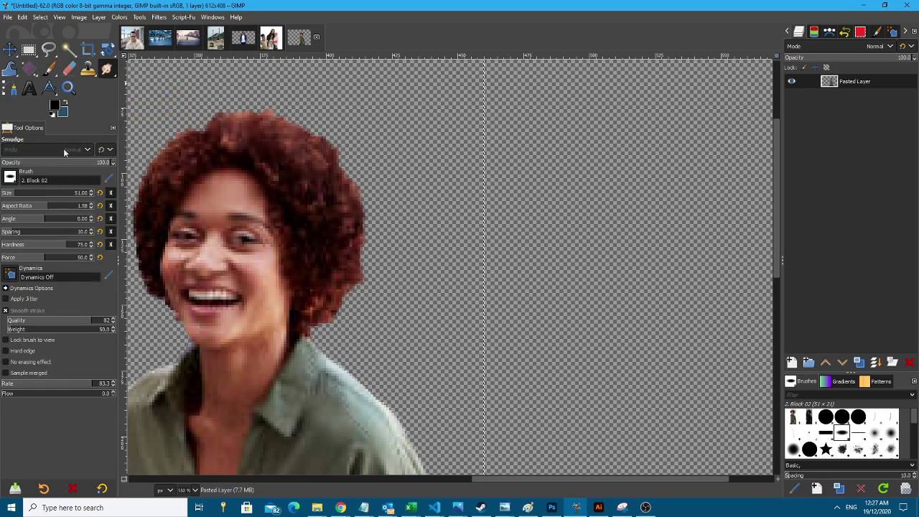
left_click(10, 177)
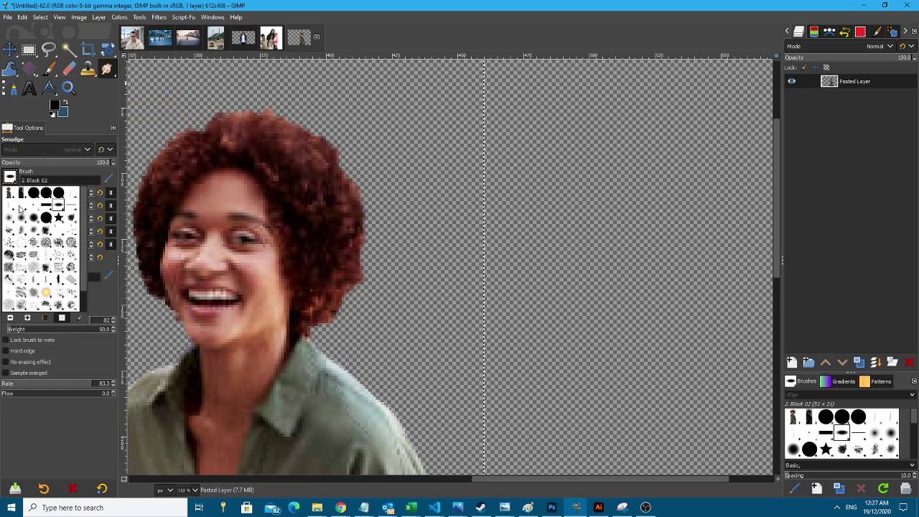
left_click(11, 245)
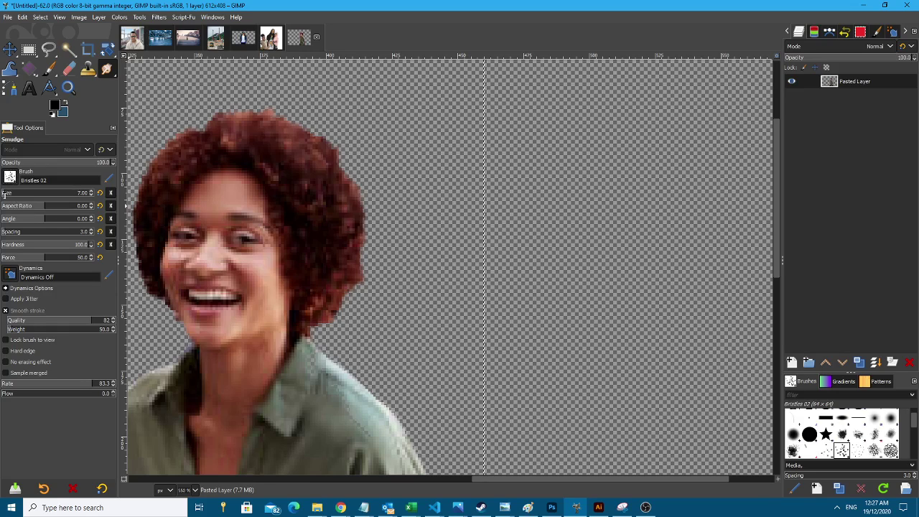
left_click_drag(90, 385, 77, 385)
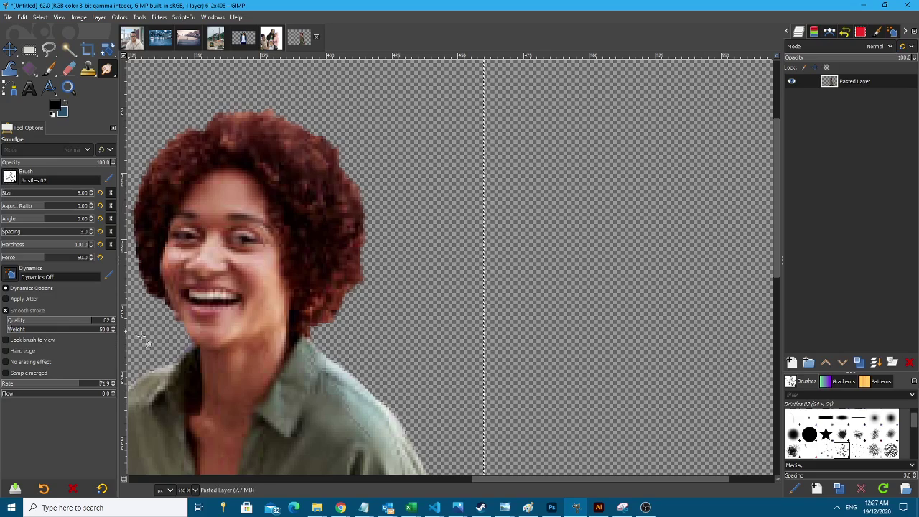
Try to smudge fine strands outward from the upper edge of the hair with the size 6 brush, undoing the strokes.
scroll(312, 180, "up", 8)
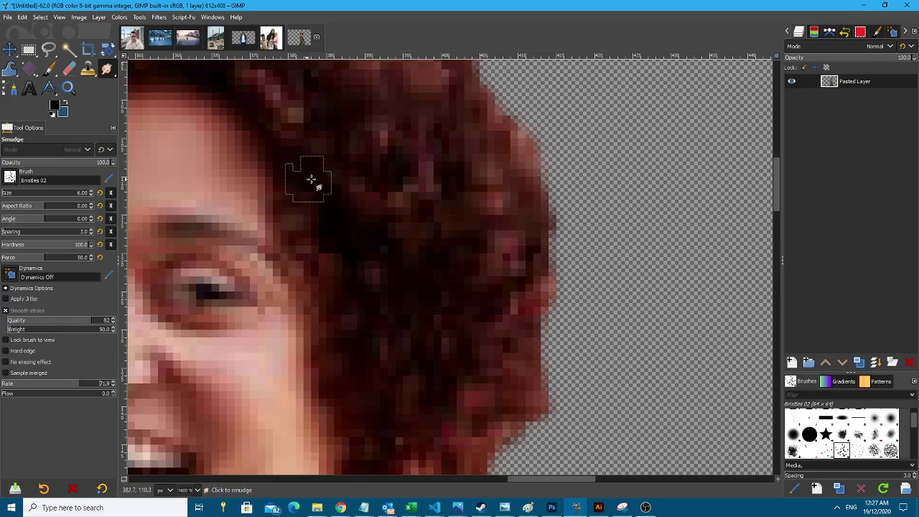
scroll(575, 189, "up", 3)
left_click_drag(397, 211, 423, 162)
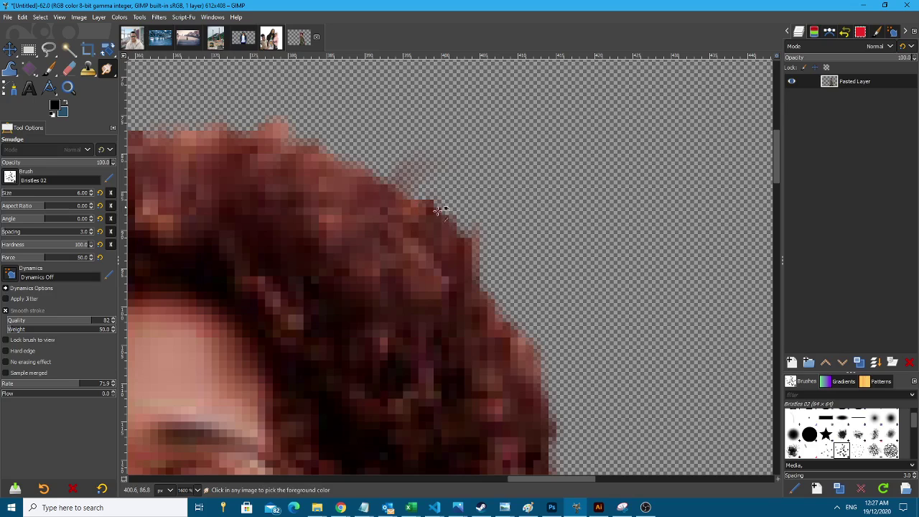
key("ctrl+z")
left_click_drag(410, 219, 418, 137)
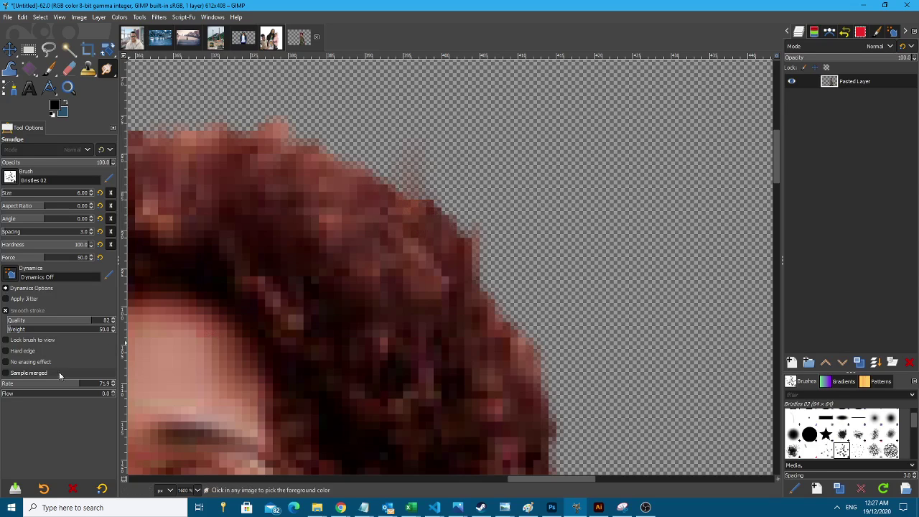
key("ctrl+z")
key("ctrl+z")
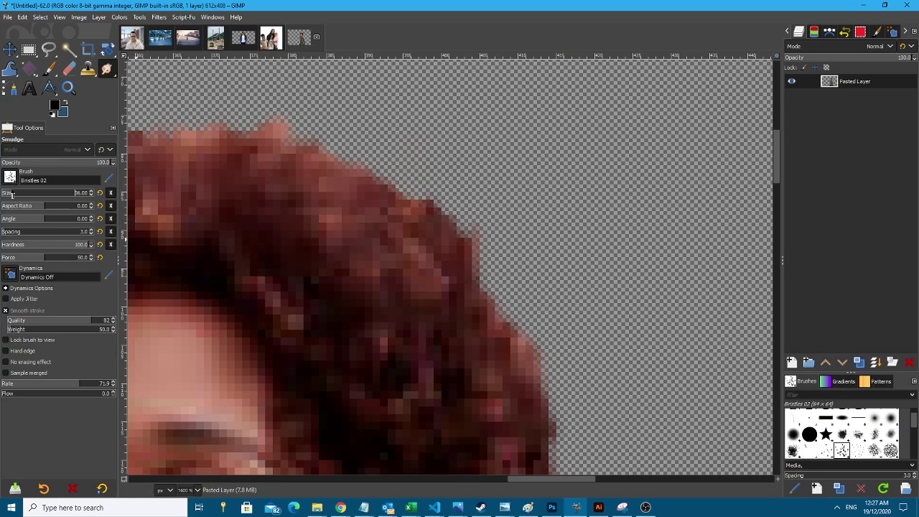
Set the smudge brush size to 36 and pull long strands outward along the woman's left side of the hair, from the lower curls to the crown.
left_click_drag(435, 206, 554, 98)
key("ctrl+z")
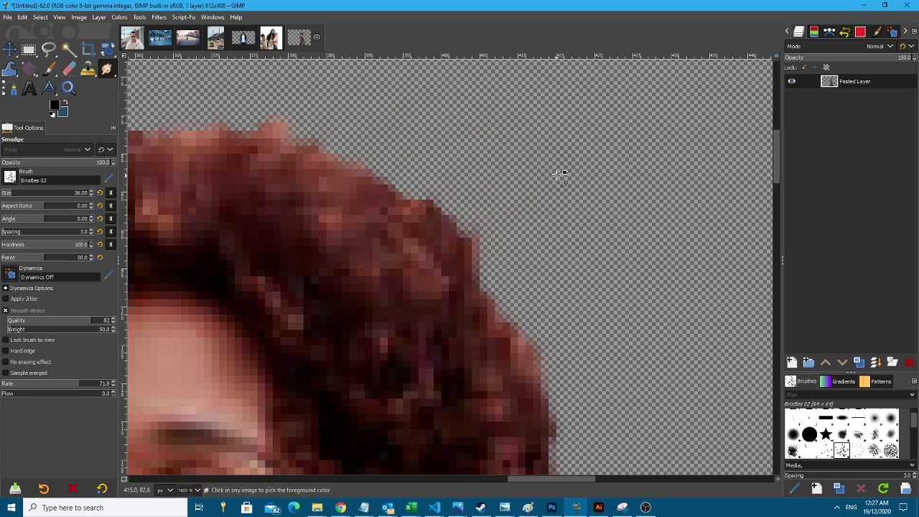
scroll(460, 126, "down", 2)
left_click_drag(485, 333, 624, 425)
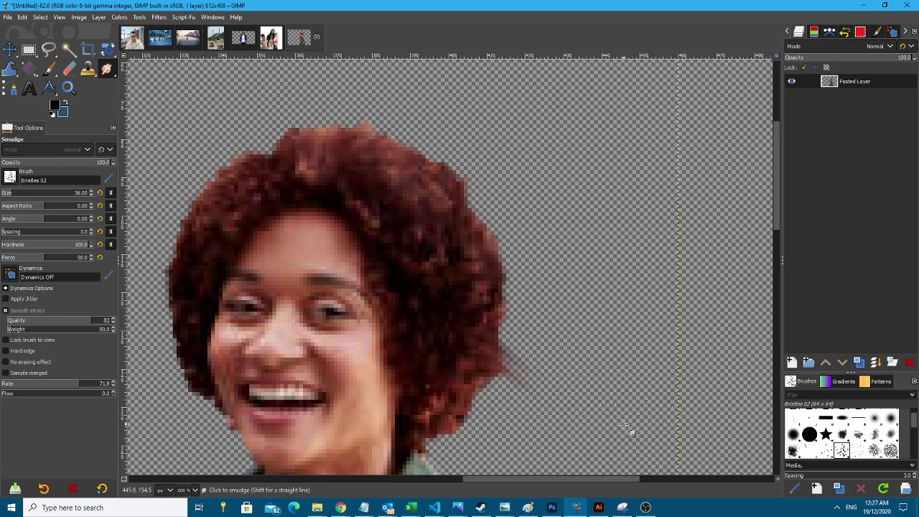
mouse_move(443, 378)
left_mouse_down()
mouse_move(499, 423)
mouse_move(565, 452)
left_mouse_up()
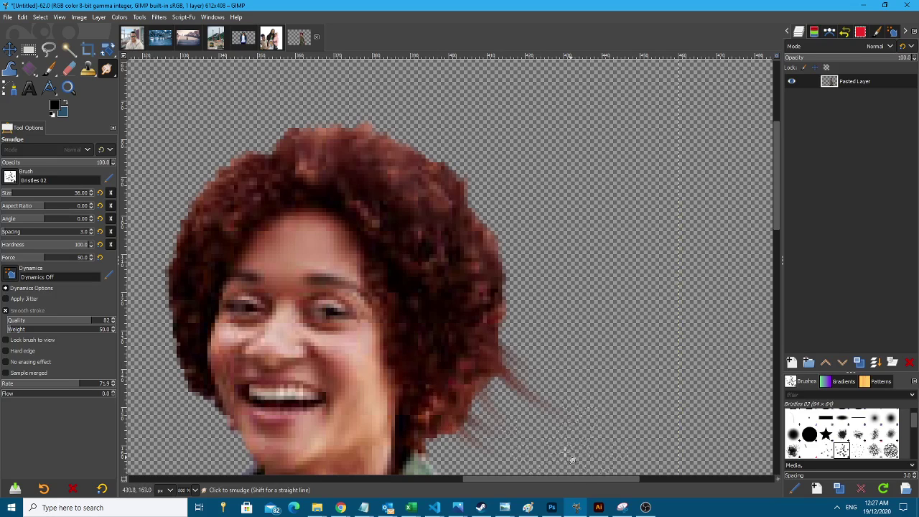
mouse_move(503, 320)
left_mouse_down()
mouse_move(521, 349)
mouse_move(575, 393)
left_mouse_up()
mouse_move(523, 267)
left_mouse_down()
mouse_move(567, 224)
mouse_move(475, 185)
mouse_move(601, 394)
left_mouse_up()
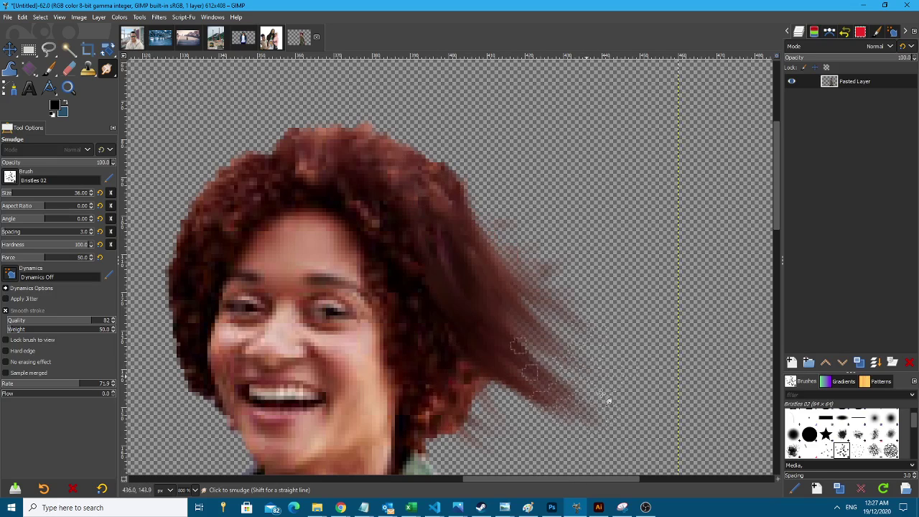
left_click_drag(464, 339, 568, 427)
left_click_drag(462, 189, 629, 256)
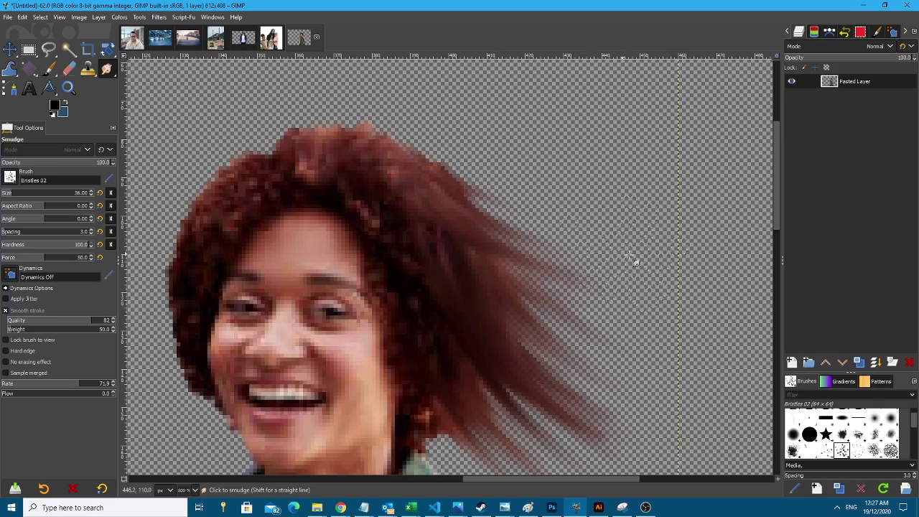
left_click_drag(441, 143, 567, 215)
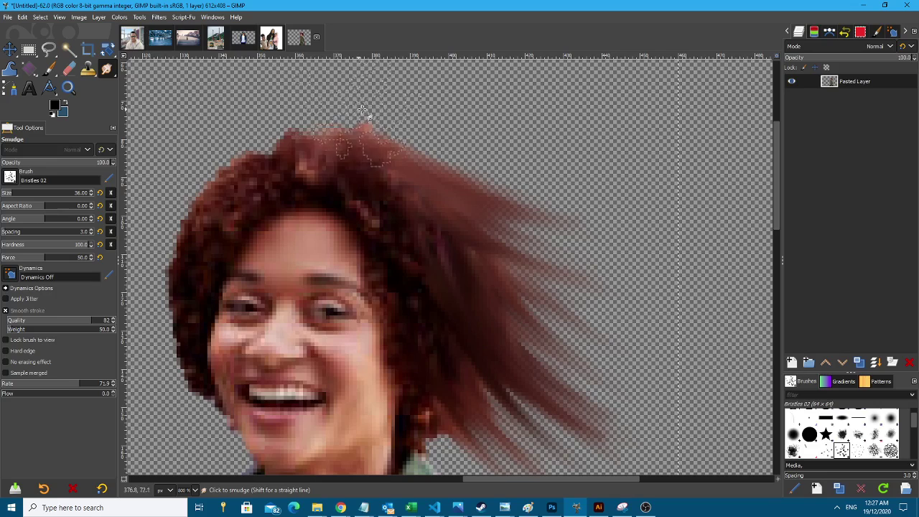
left_click_drag(347, 135, 583, 164)
Smudge strands outward and down along the woman's right side of the hair, undoing and redoing the stroke beside her cheek.
mouse_move(247, 177)
left_mouse_down()
mouse_move(198, 168)
mouse_move(177, 205)
left_mouse_up()
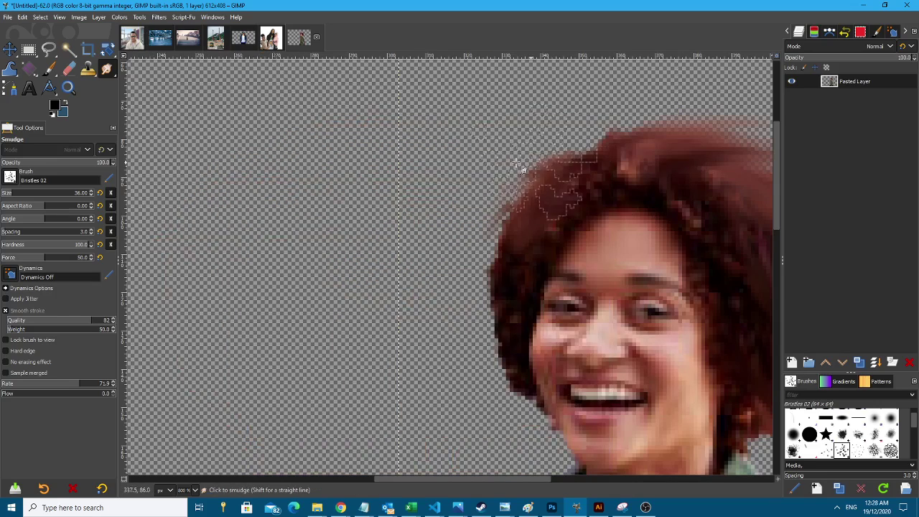
left_click_drag(596, 151, 431, 251)
left_click_drag(575, 210, 400, 407)
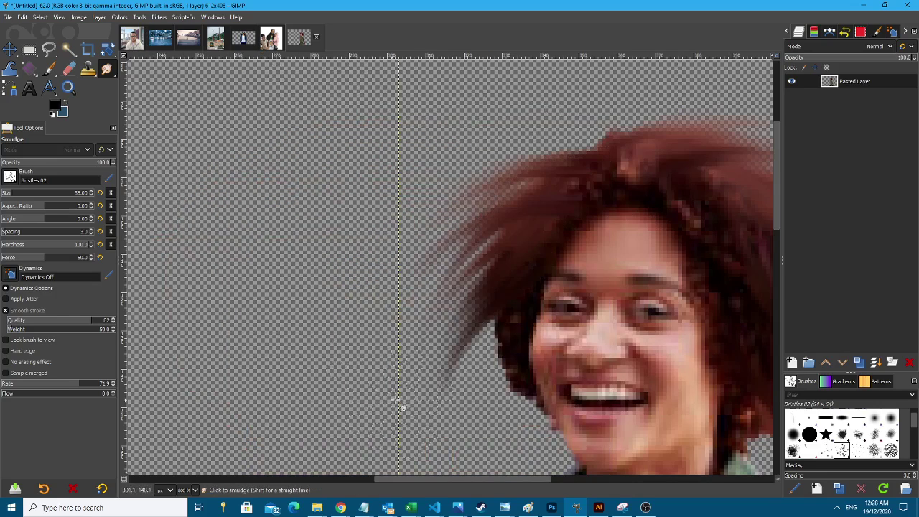
left_click_drag(467, 318, 427, 431)
left_click_drag(479, 338, 430, 506)
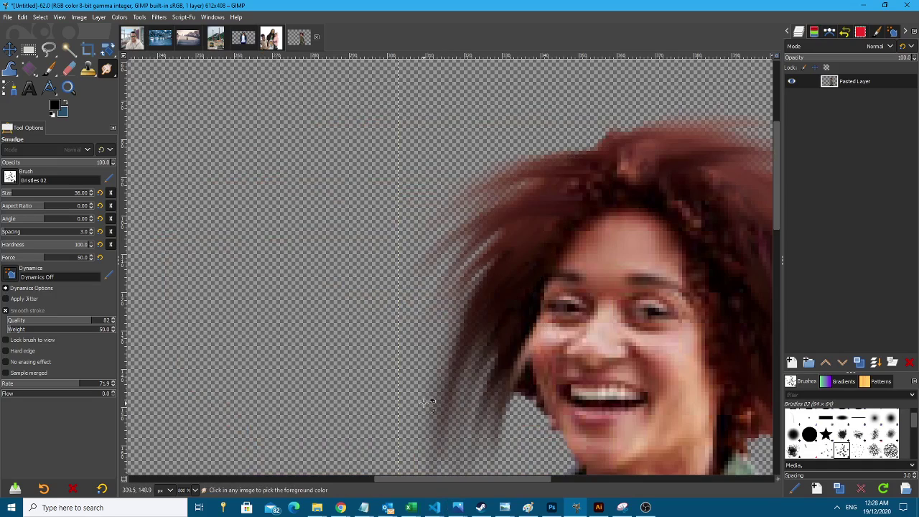
key("ctrl+z")
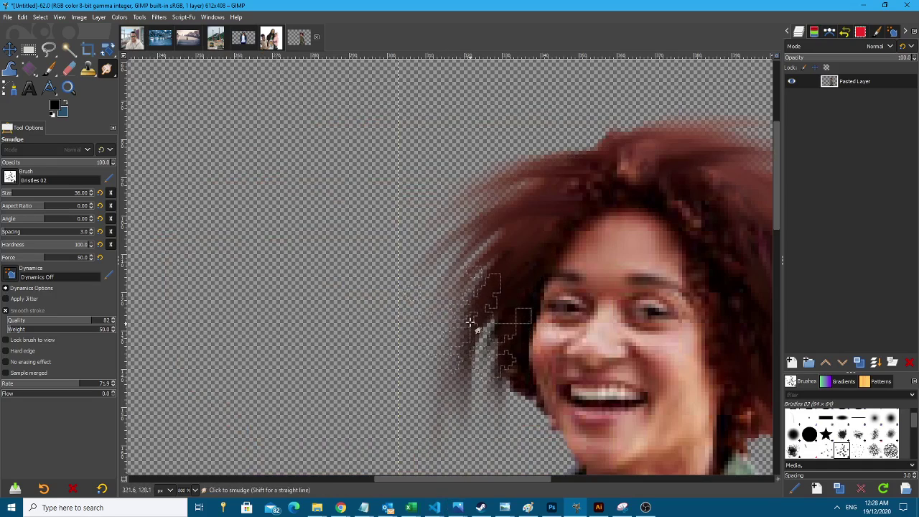
left_click_drag(471, 323, 405, 446)
Review the whole cut-out, look at the family portrait image for comparison, and return to the cut-out.
scroll(354, 375, "down", 7)
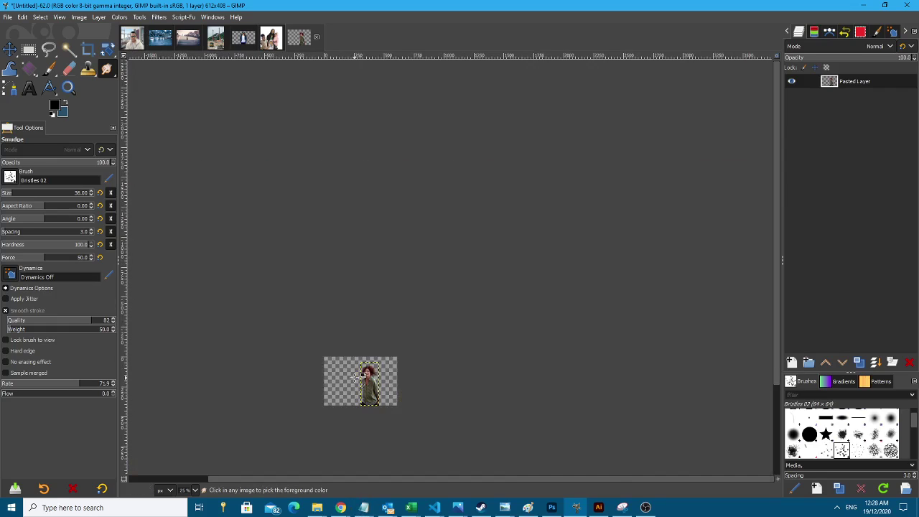
scroll(354, 375, "up", 4)
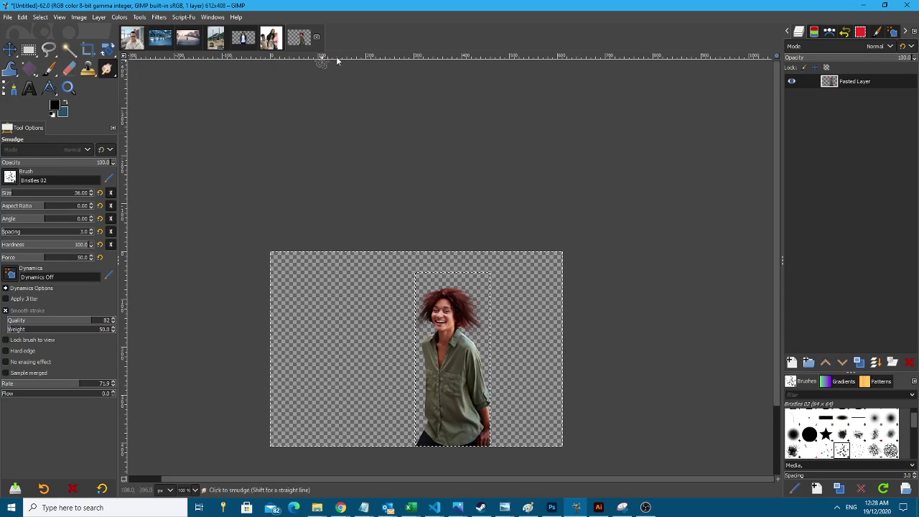
left_click(273, 43)
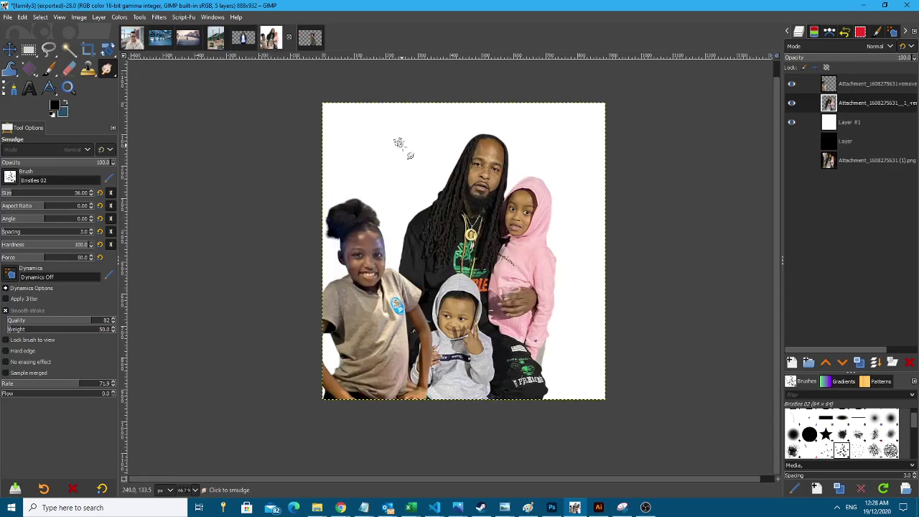
left_click(318, 39)
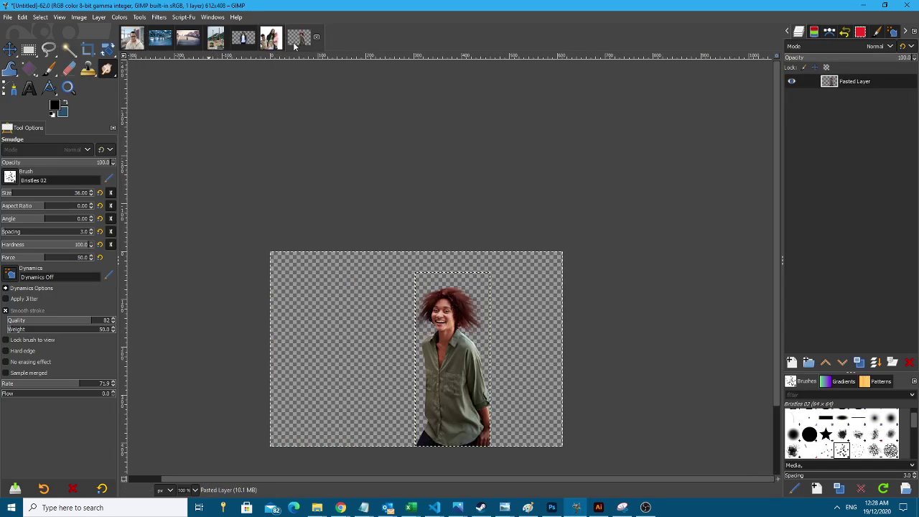
Undo the hair smudging, background removal and cut-out until the original group photo is restored.
key("ctrl+z")
key("ctrl+z")
key("ctrl+z")
key("ctrl+z")
key("ctrl+z")
key("ctrl+z")
key("ctrl+z")
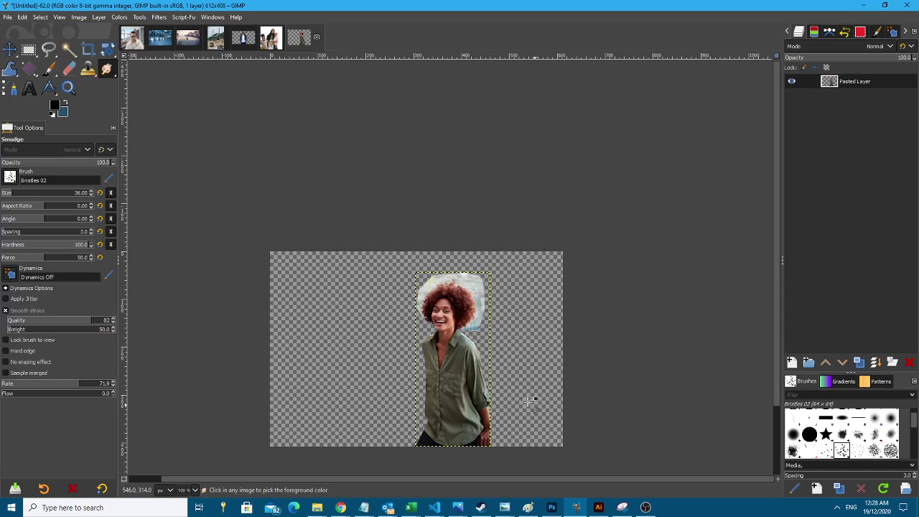
Trace a free selection around the head and shoulders of the brunette woman in the orange top, looping loosely above her hair.
scroll(382, 344, "up", 3, "ctrl")
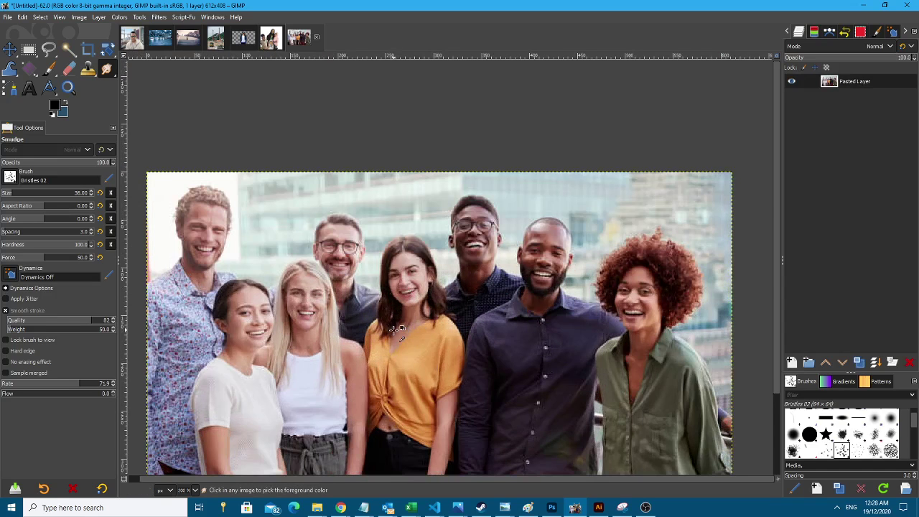
scroll(497, 316, "up", 1, "ctrl")
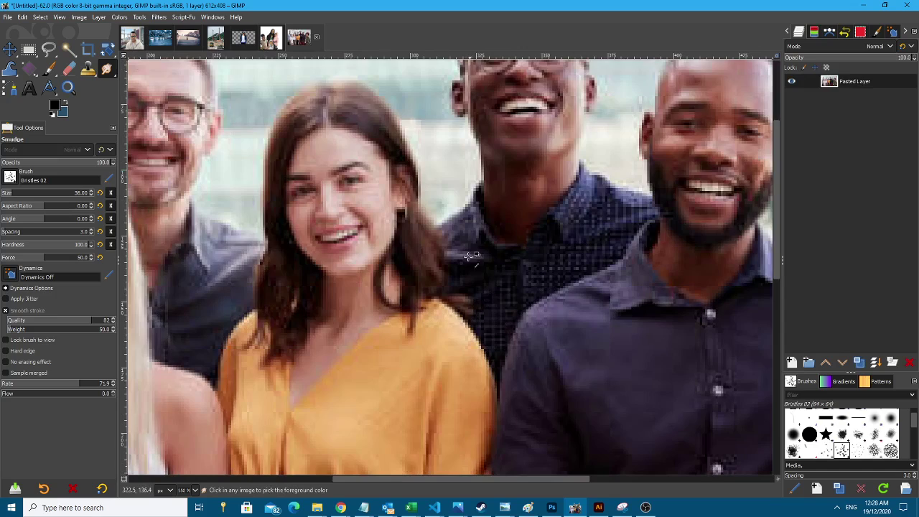
scroll(471, 255, "up", 2, "ctrl")
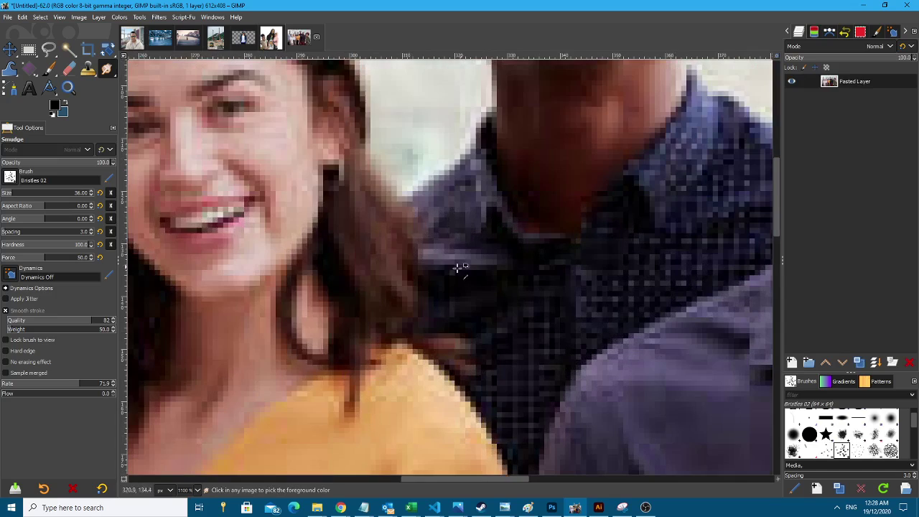
left_click(48, 49)
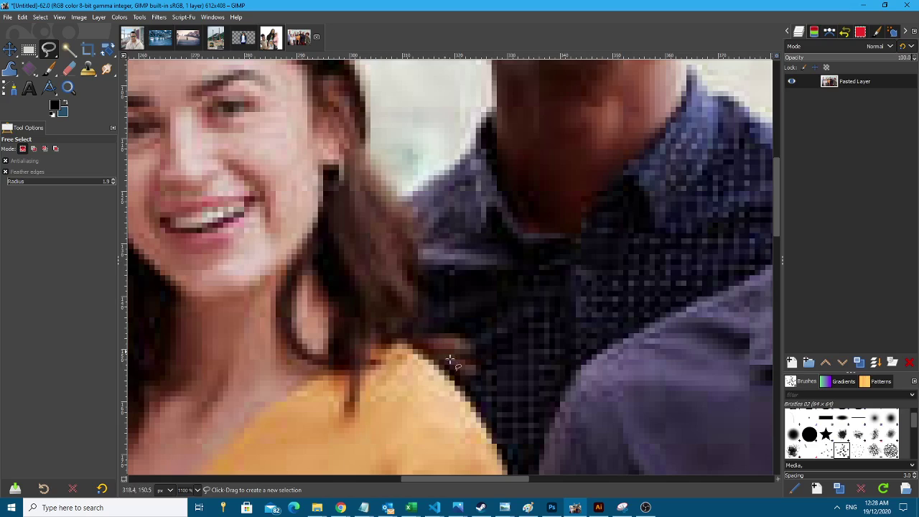
scroll(486, 441, "down", 2)
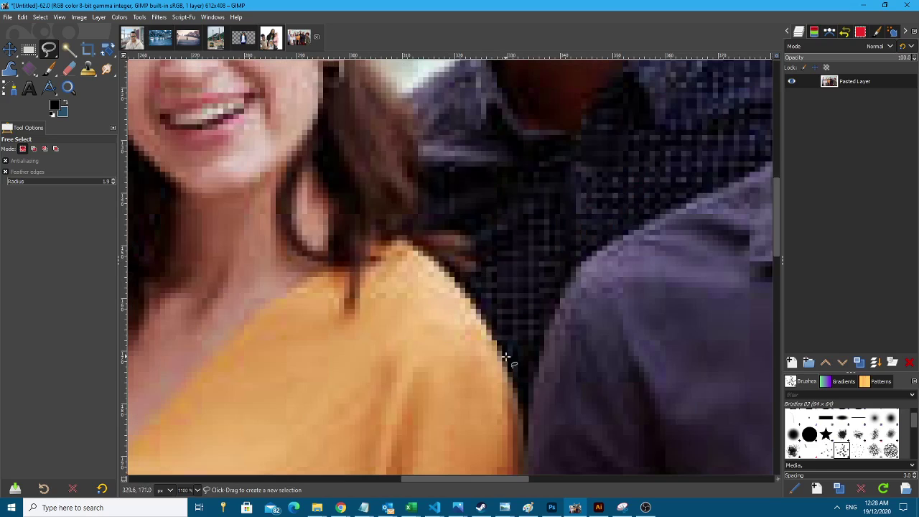
mouse_move(515, 388)
left_mouse_down()
mouse_move(462, 285)
mouse_move(437, 263)
mouse_move(471, 277)
mouse_move(455, 255)
mouse_move(467, 257)
mouse_move(458, 240)
mouse_move(416, 223)
mouse_move(422, 191)
left_mouse_up()
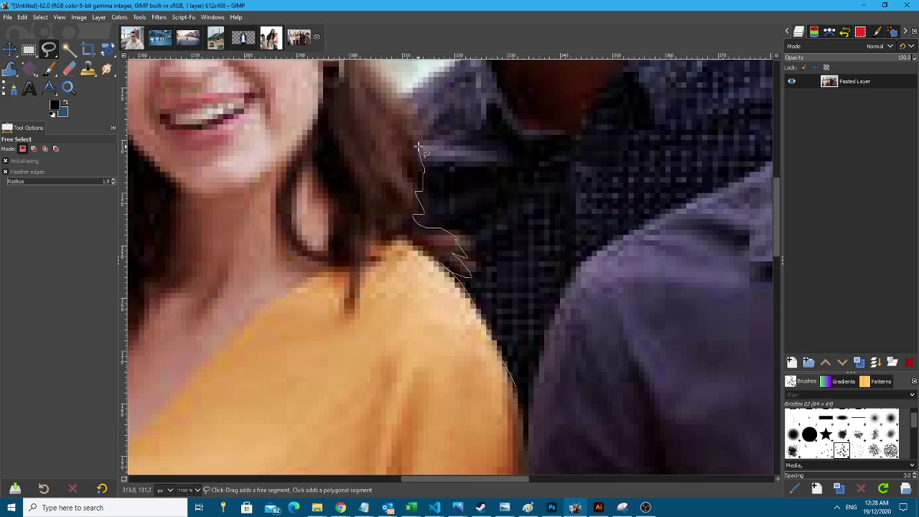
left_click_drag(418, 147, 394, 80)
scroll(380, 107, "down", 6)
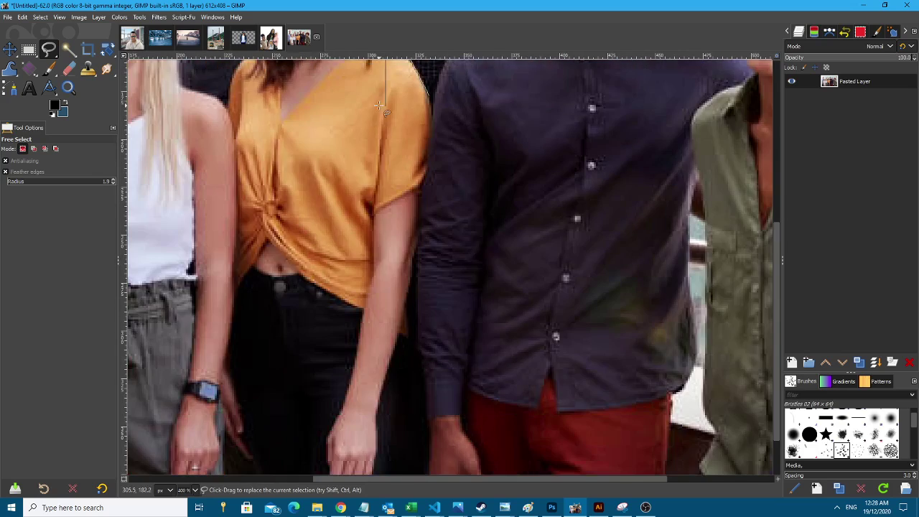
scroll(338, 119, "up", 3)
mouse_move(389, 232)
left_mouse_down()
mouse_move(299, 127)
mouse_move(263, 174)
mouse_move(250, 278)
mouse_move(265, 306)
mouse_move(256, 357)
mouse_move(246, 358)
mouse_move(225, 395)
mouse_move(233, 377)
mouse_move(225, 405)
mouse_move(240, 425)
mouse_move(327, 406)
left_mouse_up()
scroll(229, 413, "down", 2)
key("Return")
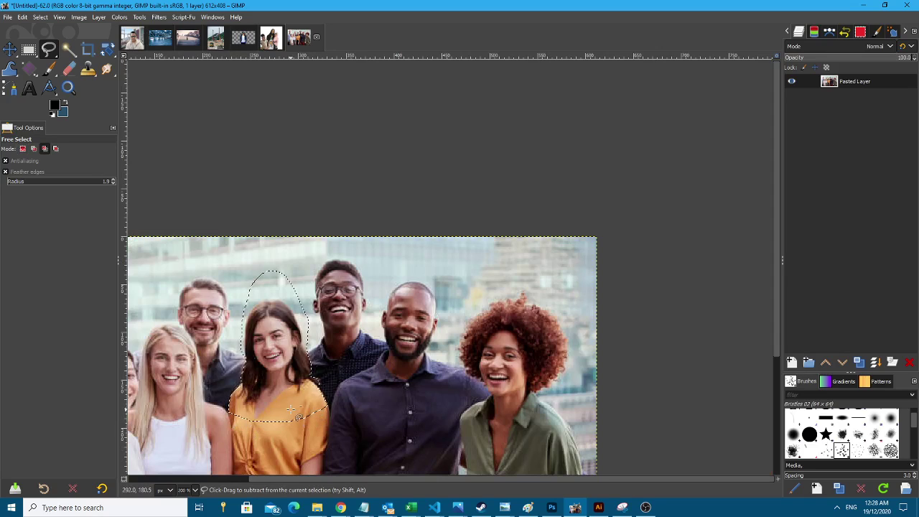
Cut the selected woman out, delete the group photo layer, and paste her alone onto the transparent canvas.
key("ctrl+x")
right_click(839, 81)
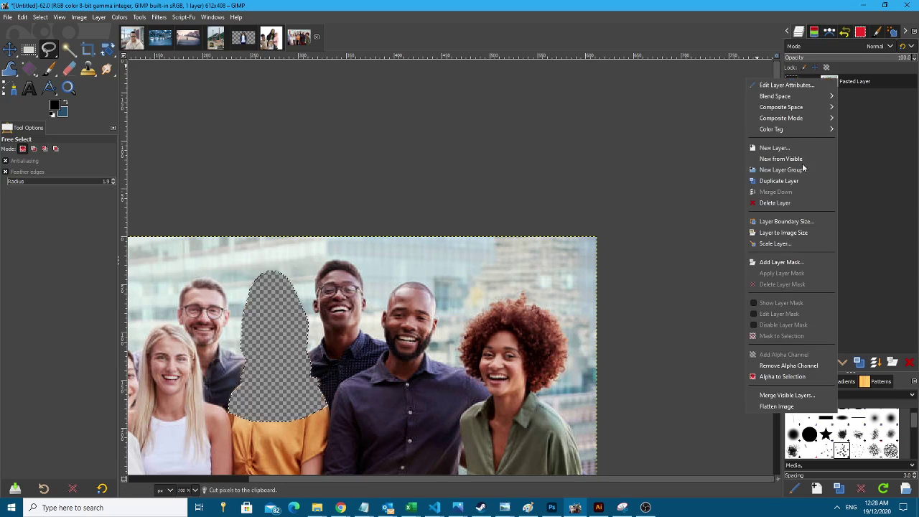
left_click(781, 203)
key("ctrl+v")
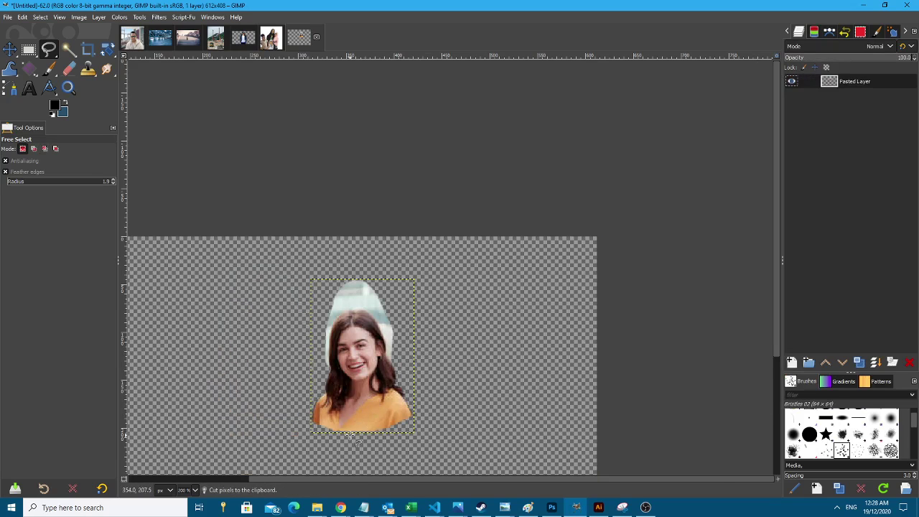
Remove the leftover background patches above the woman's head with repeated Fuzzy Select selections and deletions.
scroll(356, 416, "up", 2)
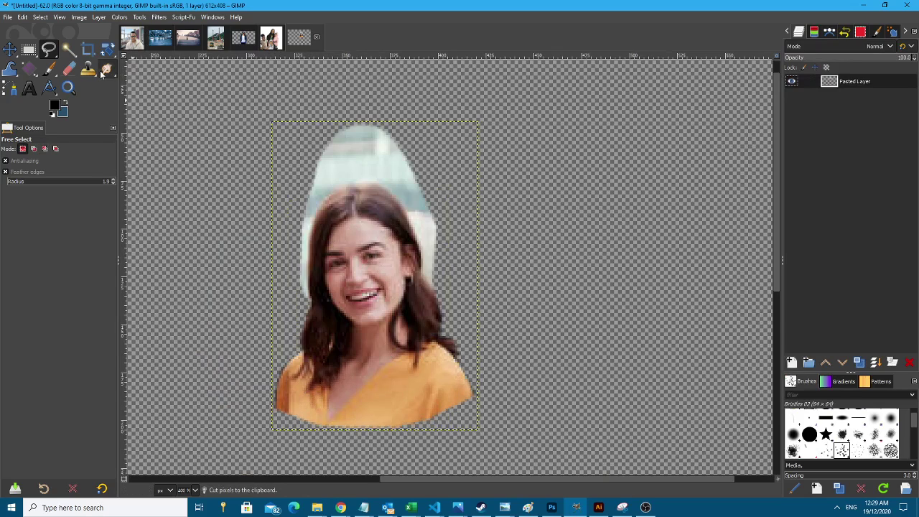
key("u")
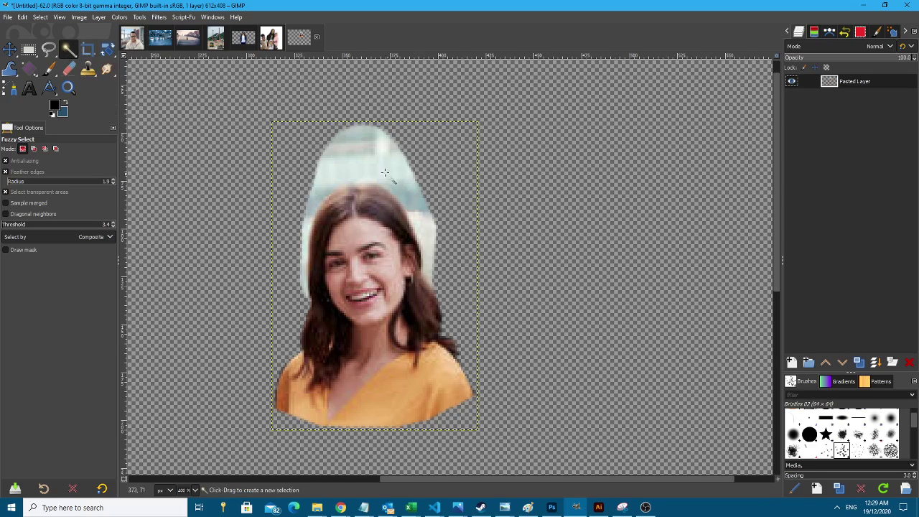
left_click_drag(369, 153, 385, 198)
key("Delete")
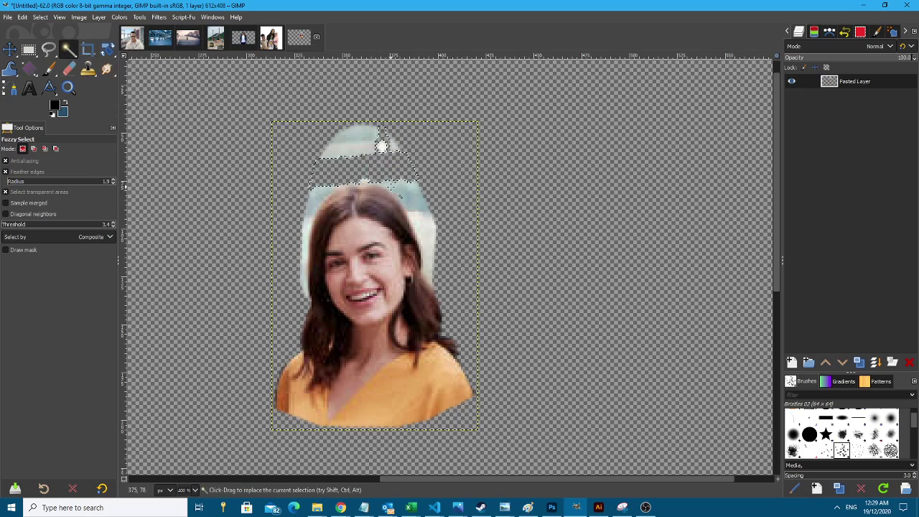
left_click(375, 145)
key("Delete")
left_click_drag(374, 140, 363, 173)
key("Delete")
left_click(382, 148)
key("Delete")
left_click_drag(393, 147, 398, 236)
key("Delete")
left_click_drag(410, 199, 421, 284)
key("Delete")
left_click_drag(401, 183, 408, 258)
key("Delete")
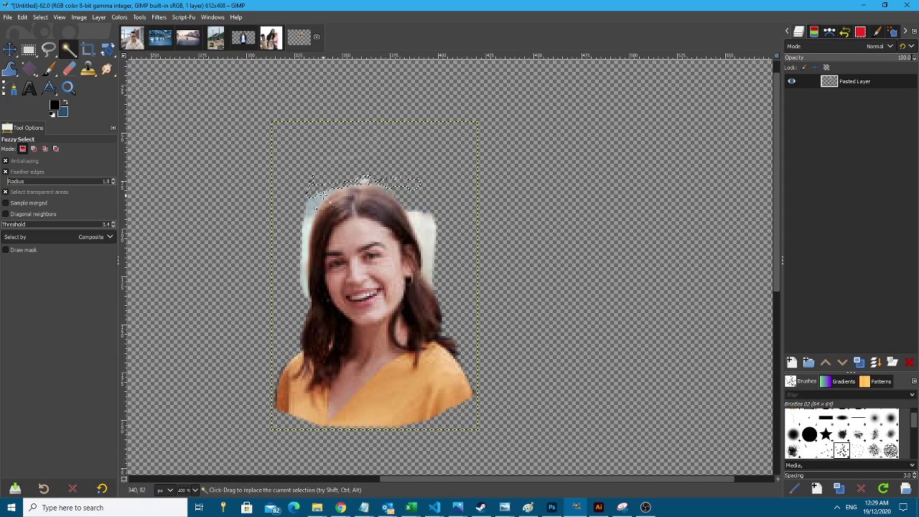
Fuzzy-select and delete the remaining background along both sides of the woman's hair.
left_click(317, 200)
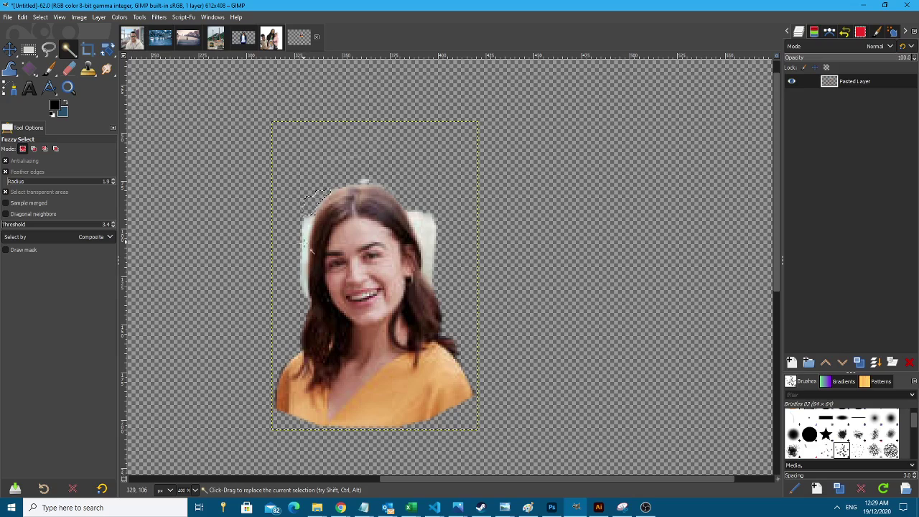
left_click_drag(310, 249, 445, 345)
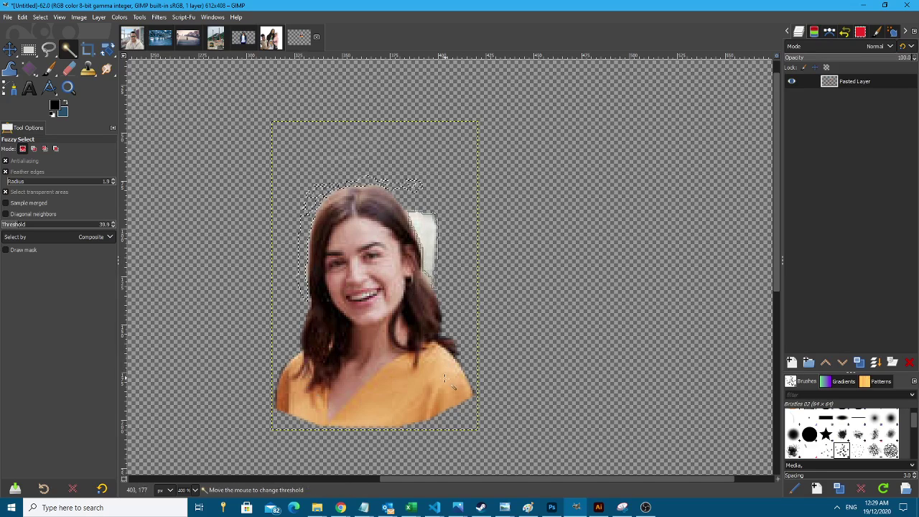
left_click_drag(448, 383, 467, 448)
key("Delete")
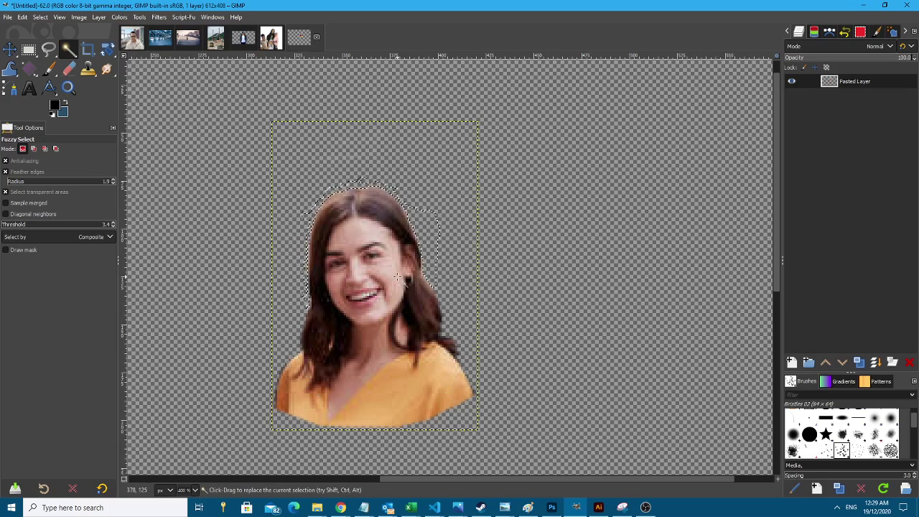
scroll(395, 266, "down", 2, "ctrl")
scroll(395, 258, "up", 2, "ctrl")
scroll(394, 238, "down", 3, "ctrl")
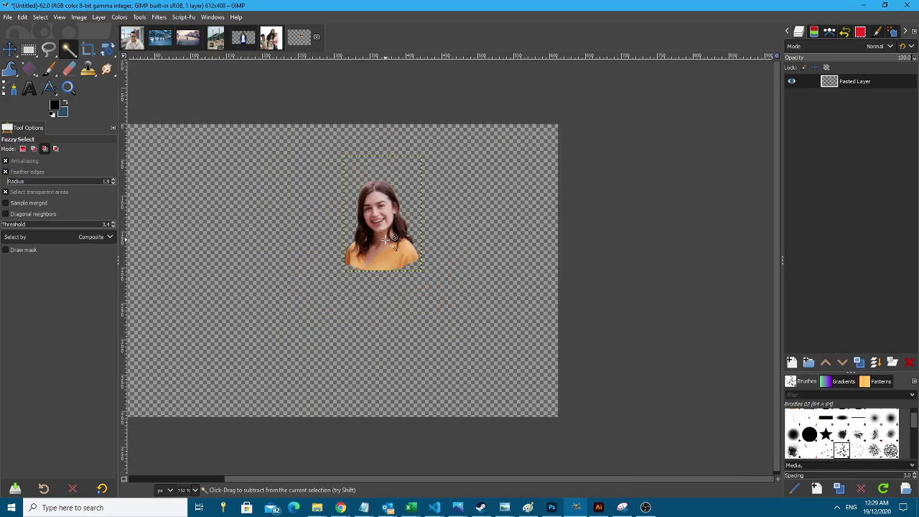
scroll(394, 237, "up", 1, "ctrl")
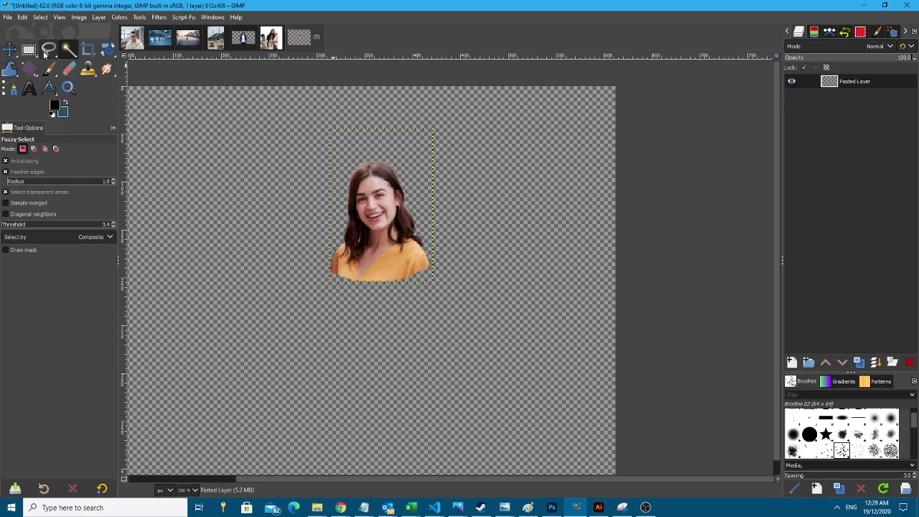
Select the woman's whole orange top with Fuzzy Select, adding the missed patches, and test the selection by cutting it and undoing the cut.
left_click(48, 50)
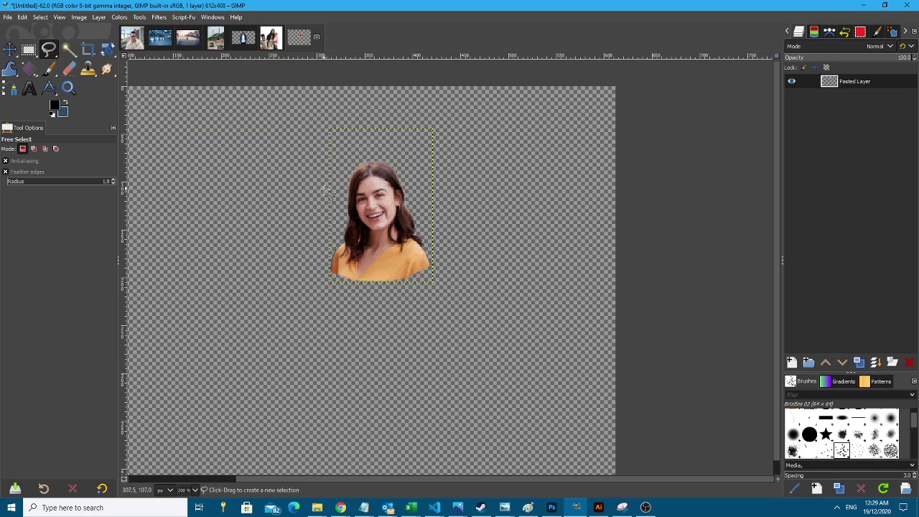
left_click(67, 50)
left_click_drag(385, 260, 390, 297)
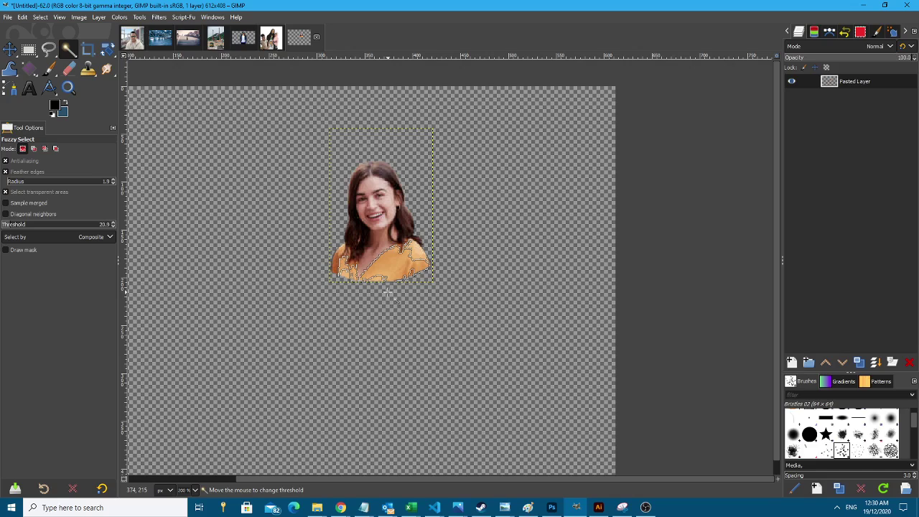
left_click_drag(388, 291, 383, 278)
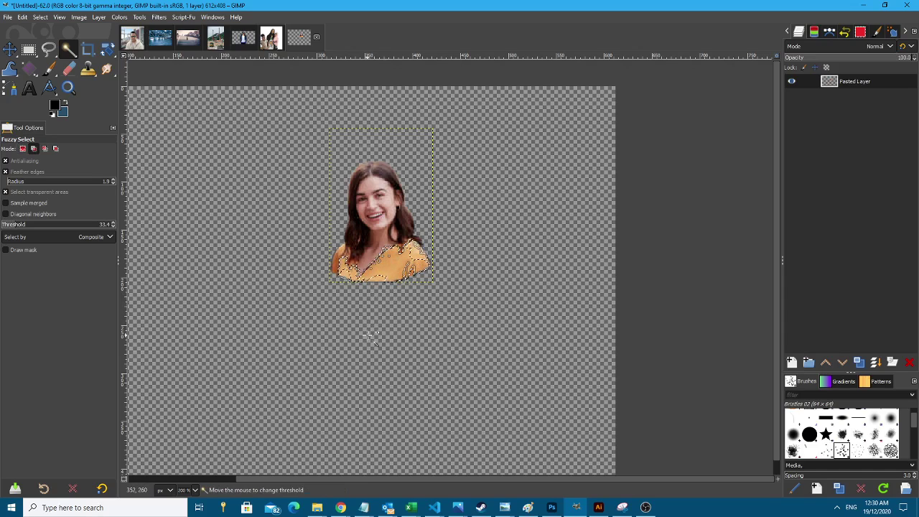
left_click_drag(366, 318, 417, 275)
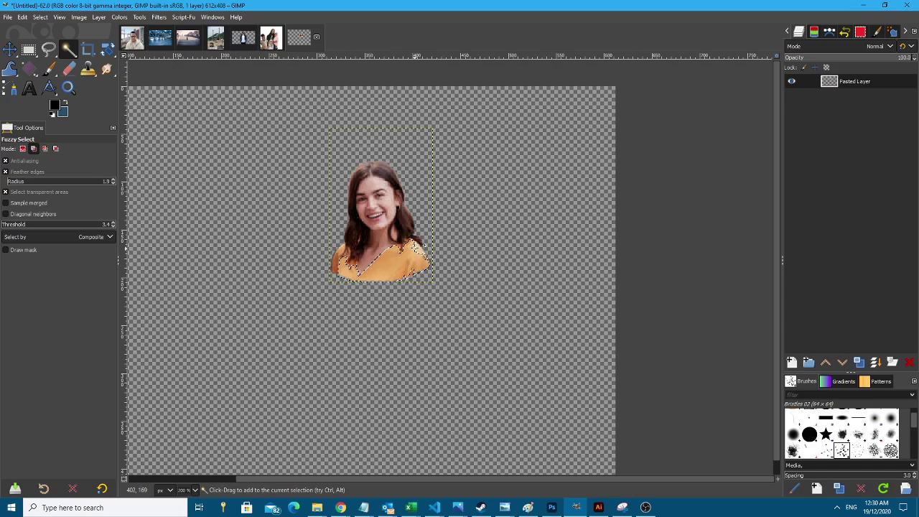
left_click_drag(448, 221, 451, 224, "shift")
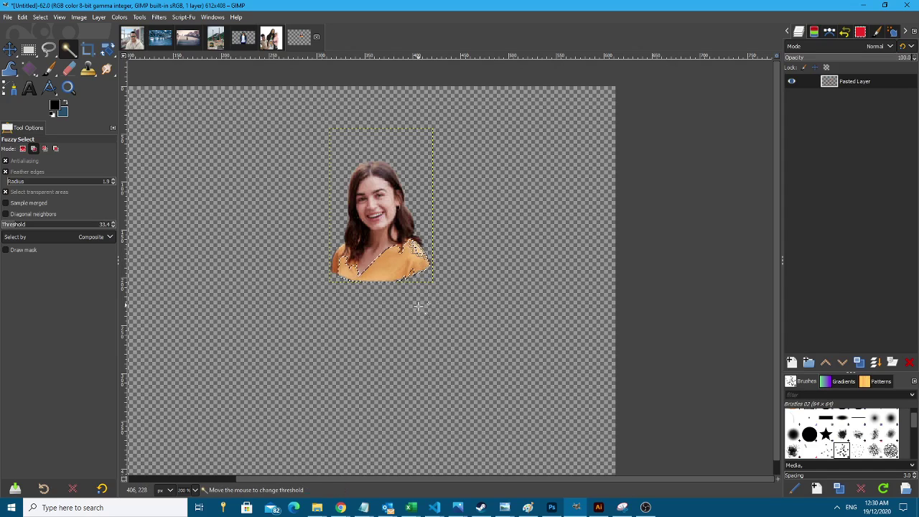
mouse_move(418, 307)
left_mouse_down()
mouse_move(418, 298)
mouse_move(412, 331)
mouse_move(411, 320)
left_mouse_up()
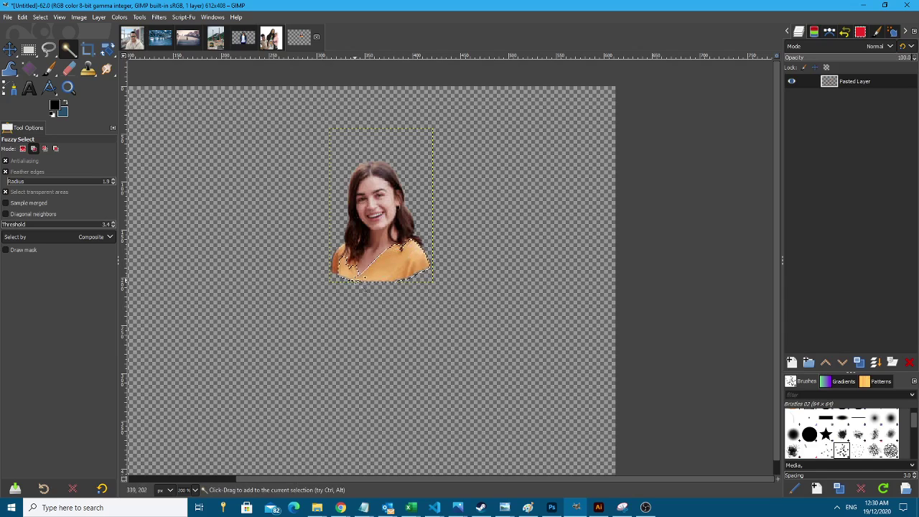
mouse_move(335, 265)
left_mouse_down("shift")
mouse_move(338, 331)
mouse_move(349, 244)
mouse_move(351, 270)
left_mouse_up("shift")
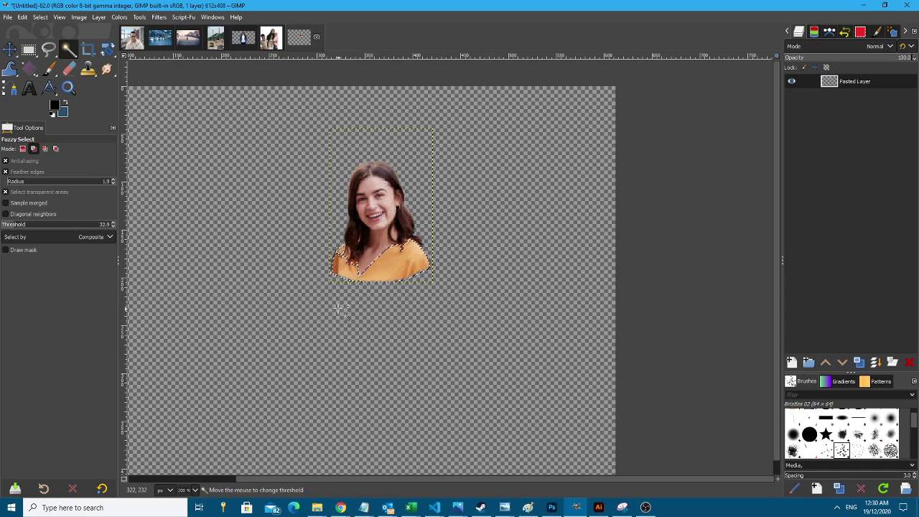
mouse_move(338, 309)
left_mouse_down("shift")
mouse_move(338, 328)
mouse_move(338, 308)
left_mouse_up("shift")
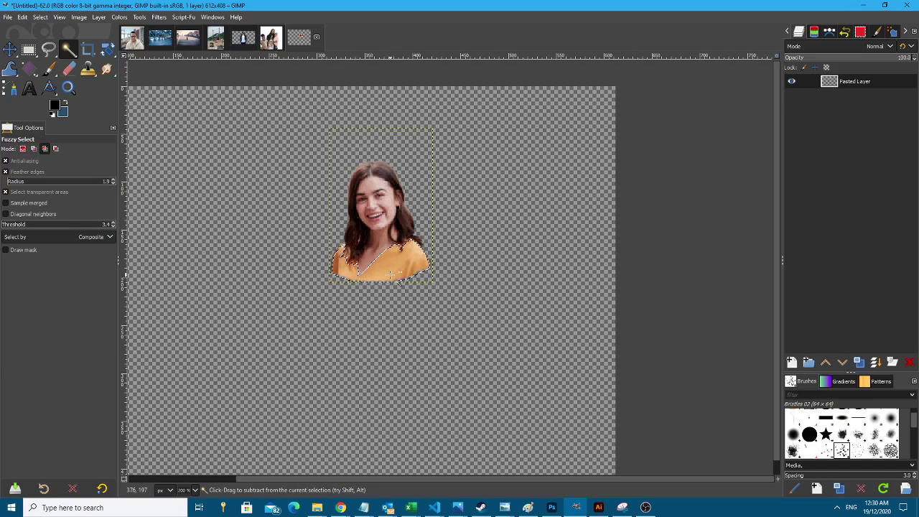
key("ctrl+x")
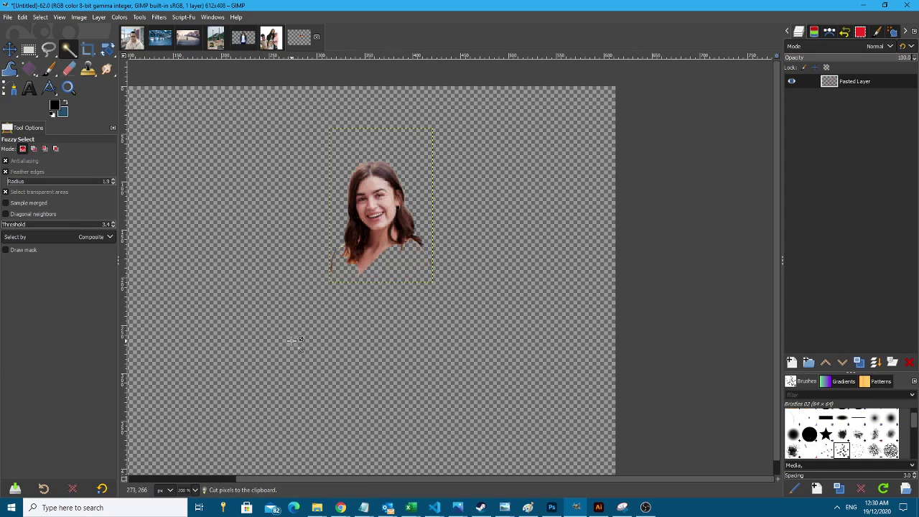
key("ctrl+z")
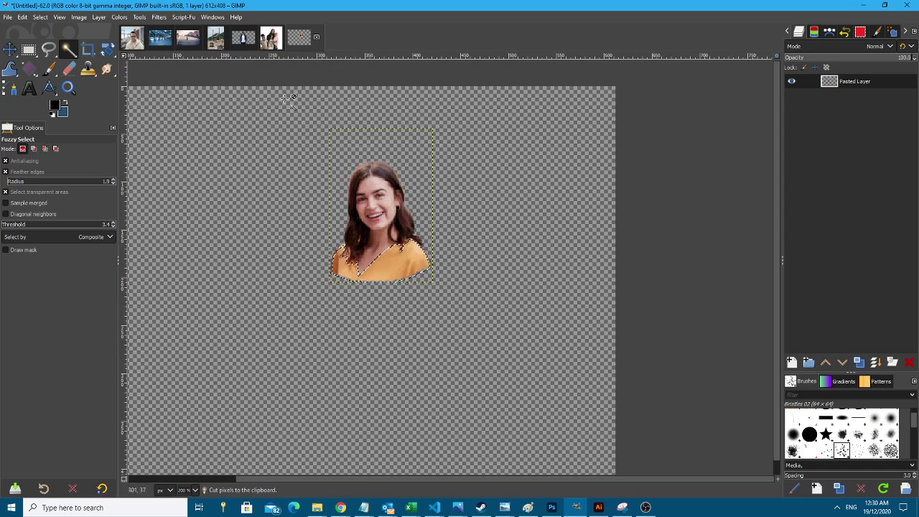
Recolour the selected top green with Hue-Saturation, setting the hue to 93.3 and lowering the saturation, and clear the selection.
left_click(120, 17)
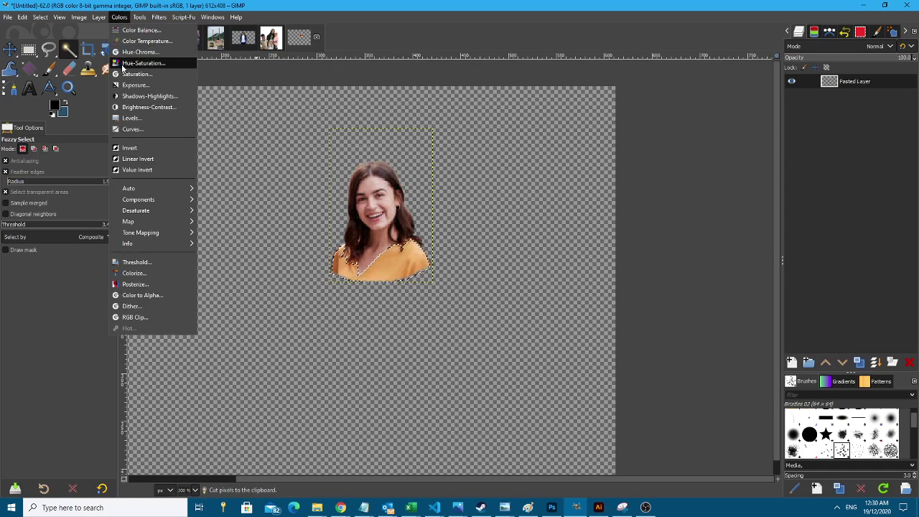
left_click(140, 62)
left_click_drag(742, 293, 786, 301)
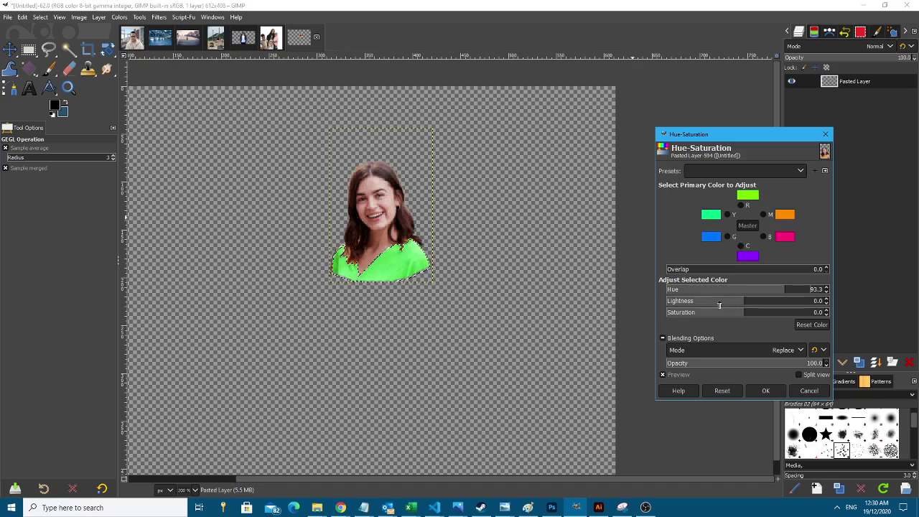
left_click_drag(721, 313, 713, 316)
left_click(764, 391)
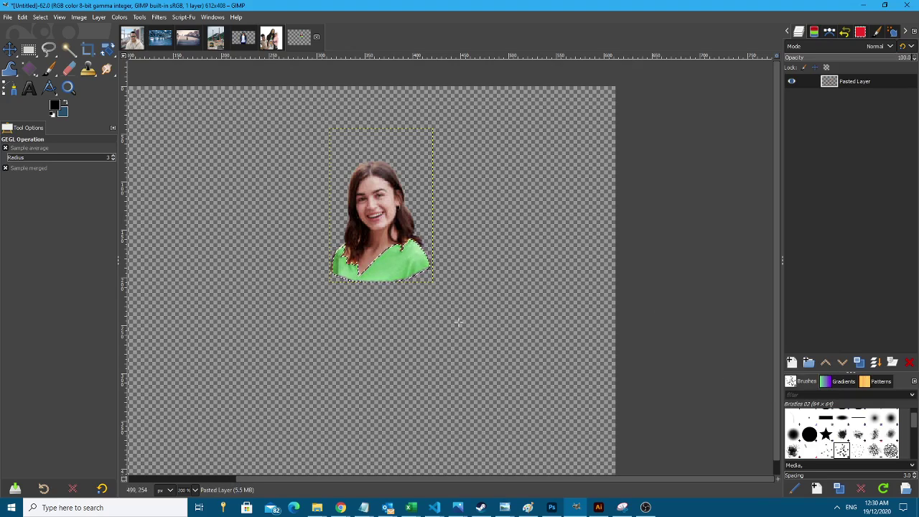
scroll(300, 213, "down", 3)
scroll(323, 227, "up", 2)
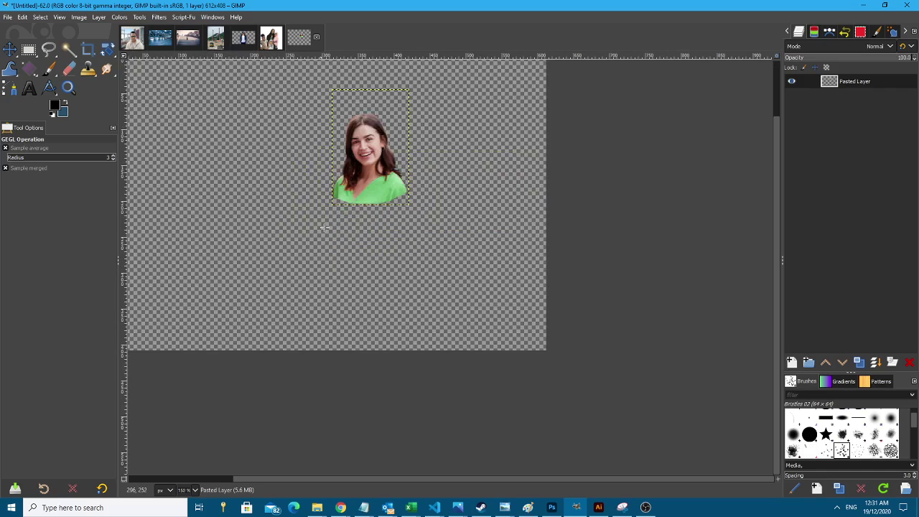
scroll(335, 209, "up", 2)
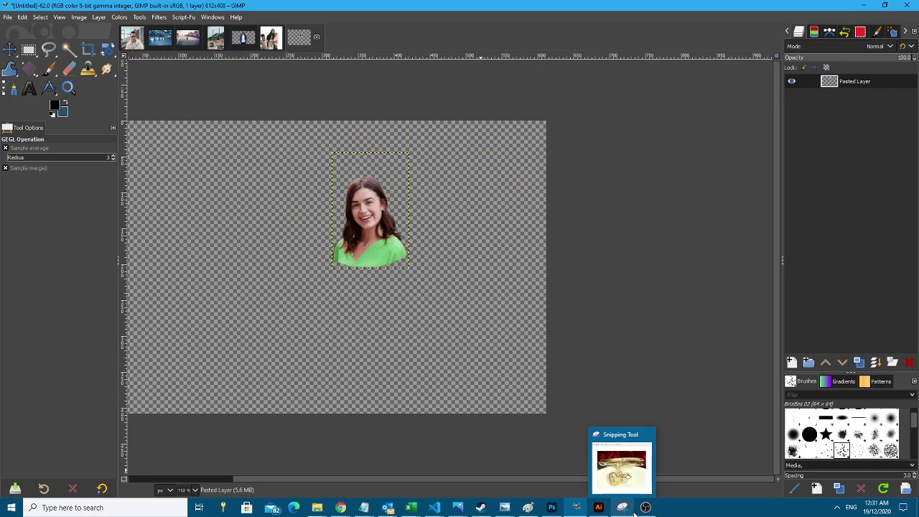
left_click(676, 514)
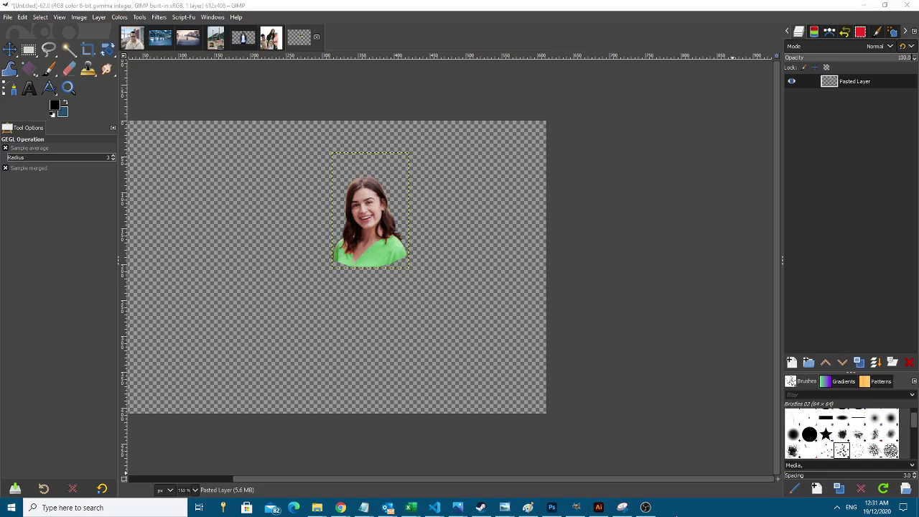
left_click(645, 506)
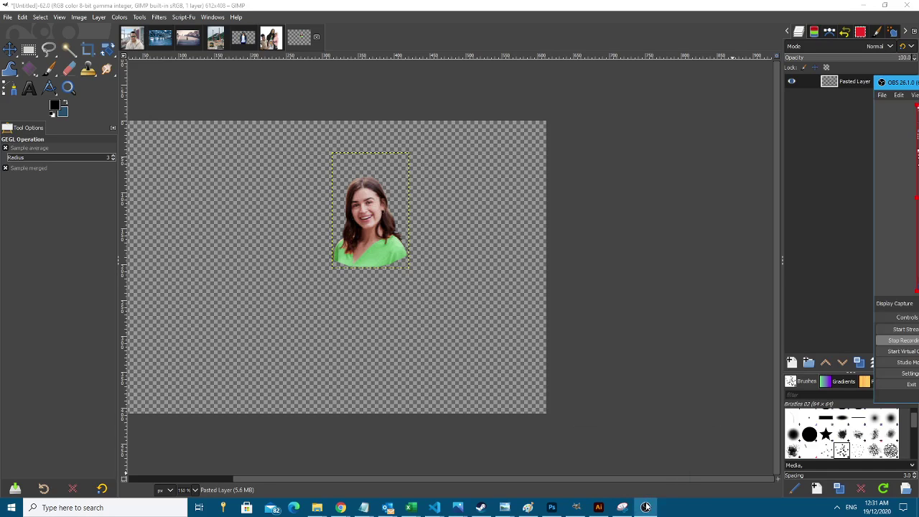